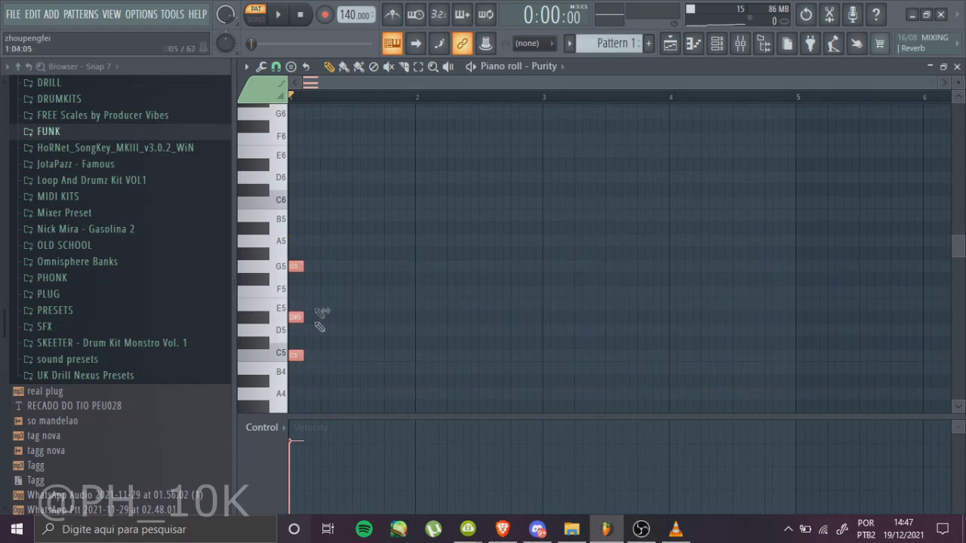
Lengthen the C5, D#5 and G5 chord notes to one and a half bars and duplicate the chord after them.
left_click_drag(299, 269, 504, 299)
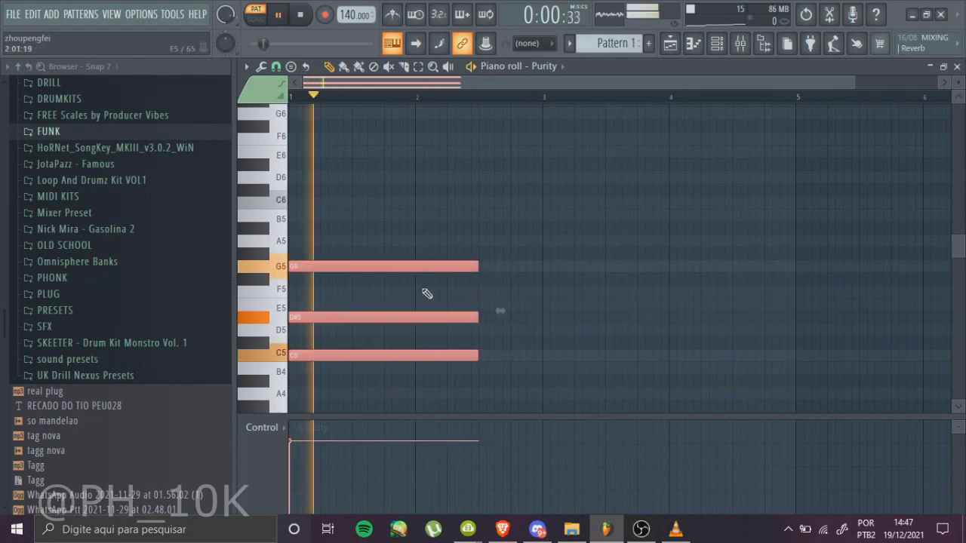
key("ctrl+b")
key("space")
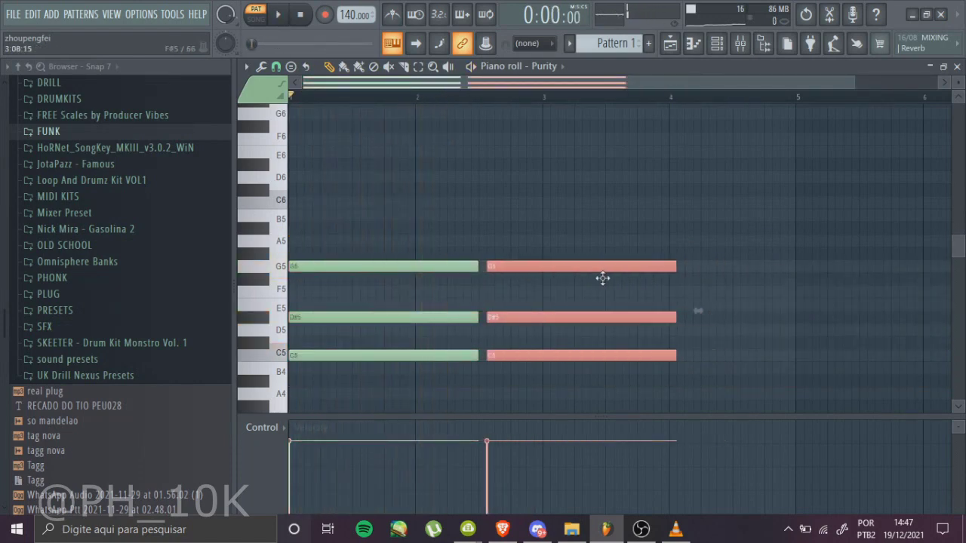
Move the copied chord directly against the first one and shorten it to end at bar 3.
left_click_drag(598, 278, 590, 278)
key("space")
left_click_drag(666, 267, 539, 279)
key("space")
Duplicate all the chords to bar 3 and lower the copies to G4, A#4 and D5.
key("ctrl+a")
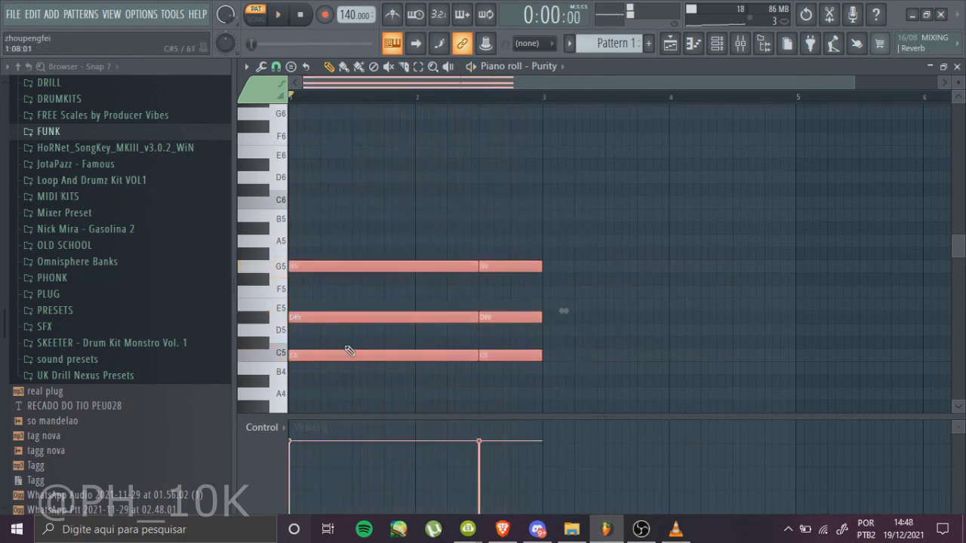
key("ctrl+b")
left_click_drag(578, 361, 596, 399)
key("space")
key("ctrl+d")
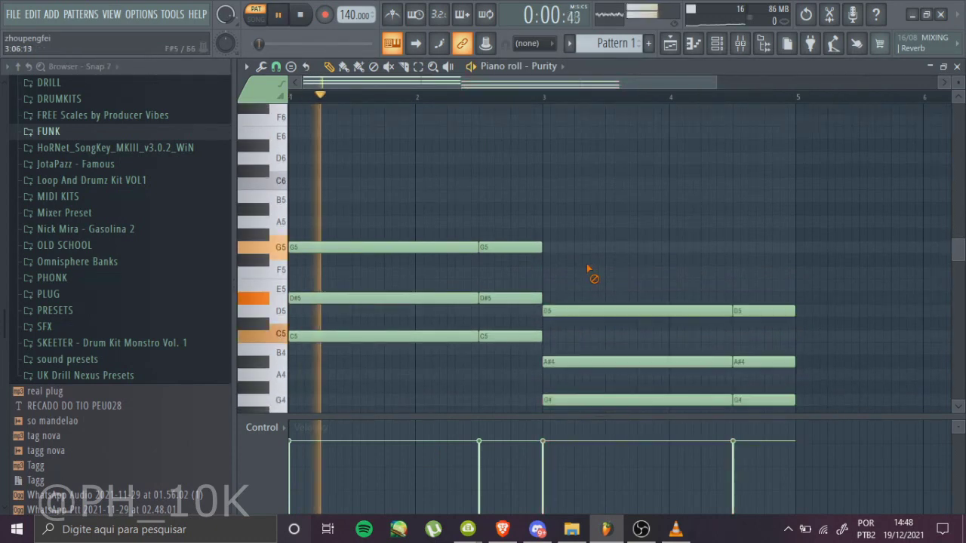
Dismiss the update notice and open the Purity #2 piano roll, adding a one-bar G5 note at bar 1.
left_click_drag(716, 86, 846, 86)
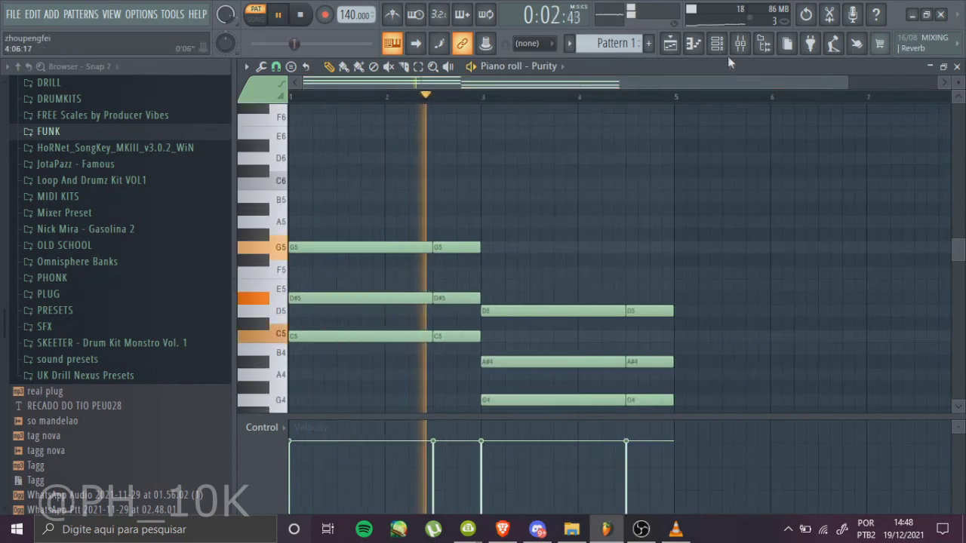
left_click(716, 43)
left_click(347, 153)
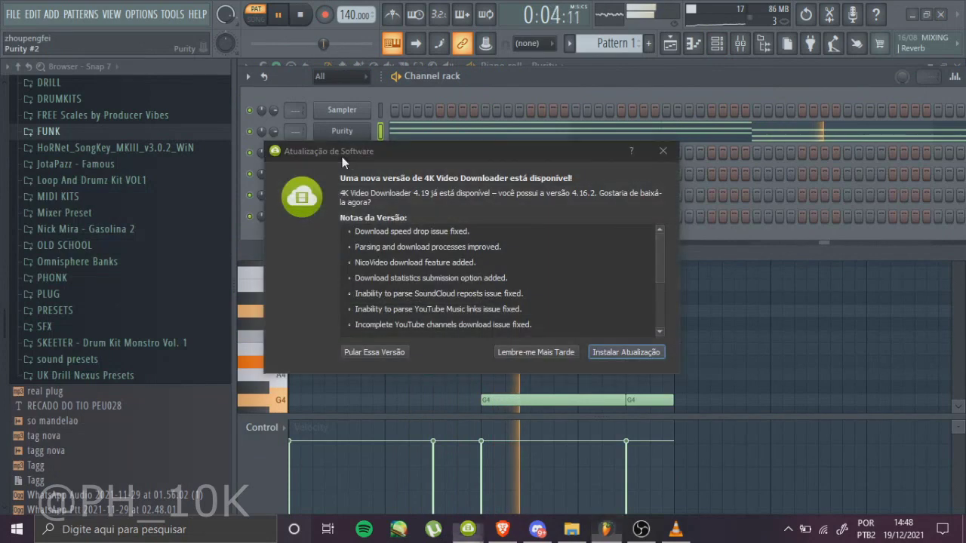
left_click(487, 86)
right_click(370, 147)
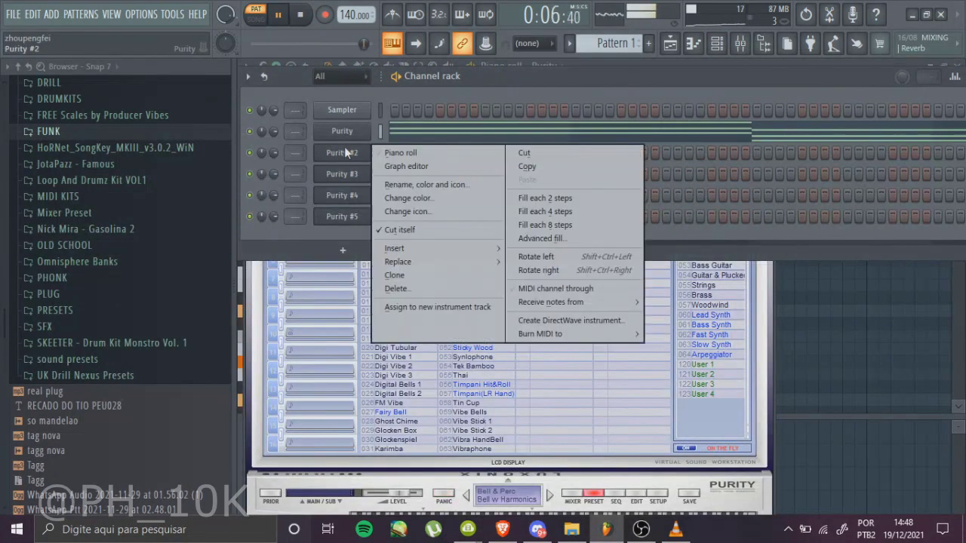
left_click(386, 151)
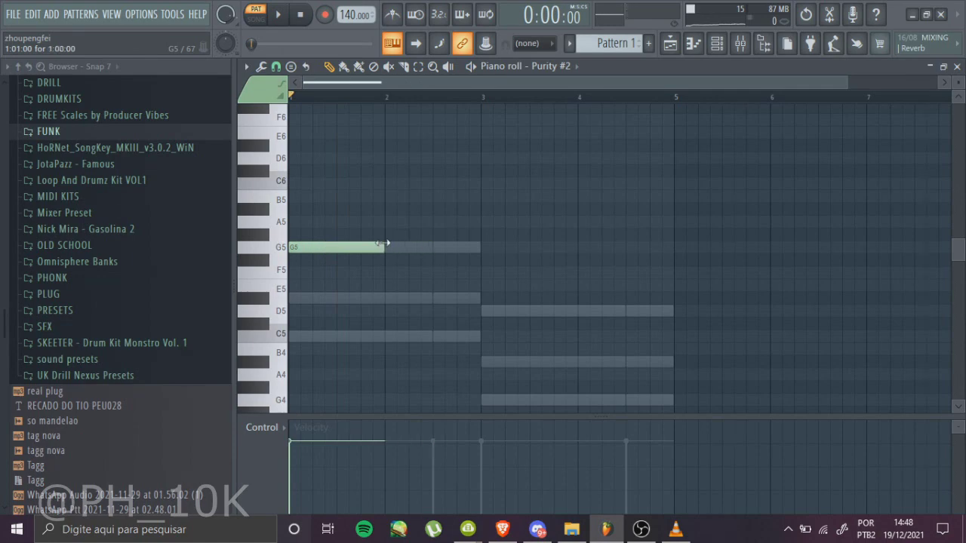
Check the Purity #2 preset and add a D#5 ending at bar 3, a one-bar D5 at bar 3 and a half-bar D5 ending at bar 5.
left_click(716, 43)
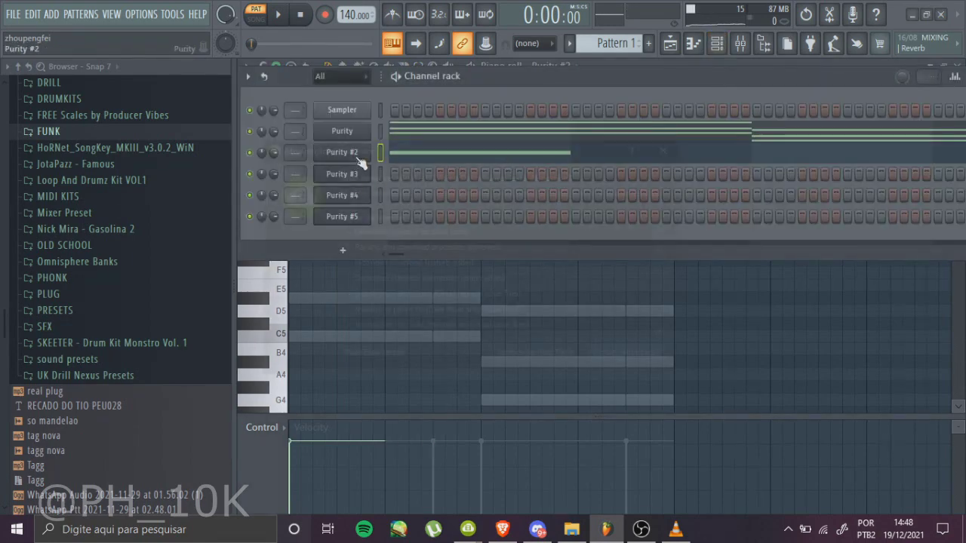
left_click(359, 157)
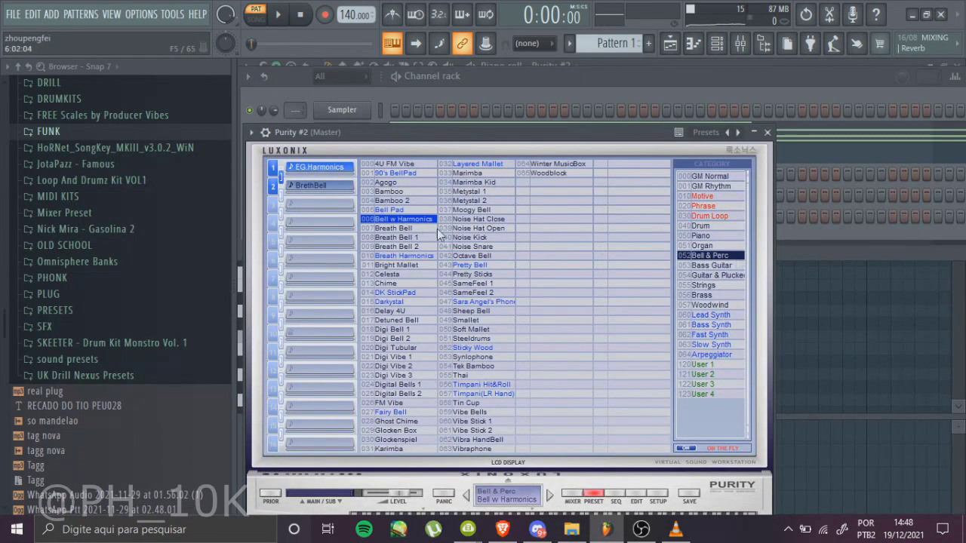
right_click(872, 389)
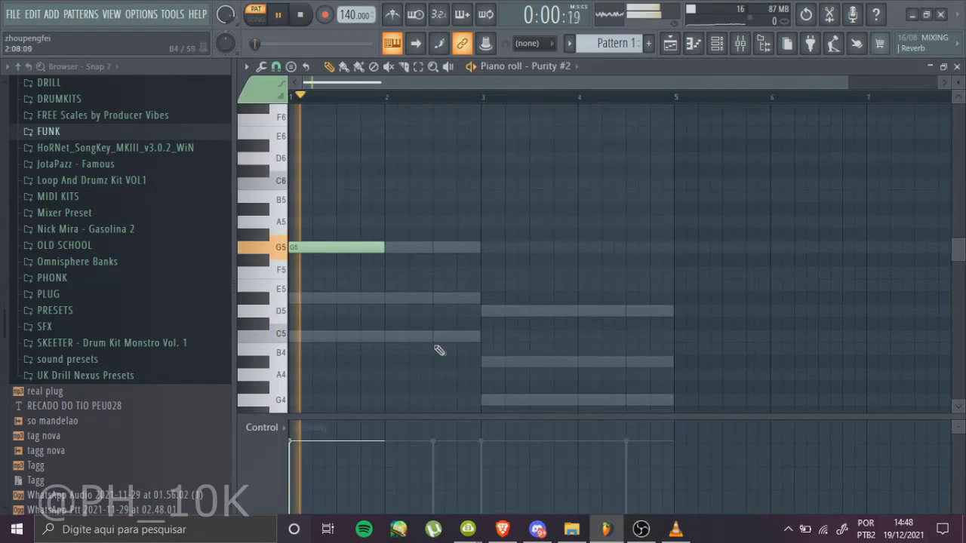
left_click(416, 299)
left_click(482, 311)
left_click_drag(503, 298, 480, 298)
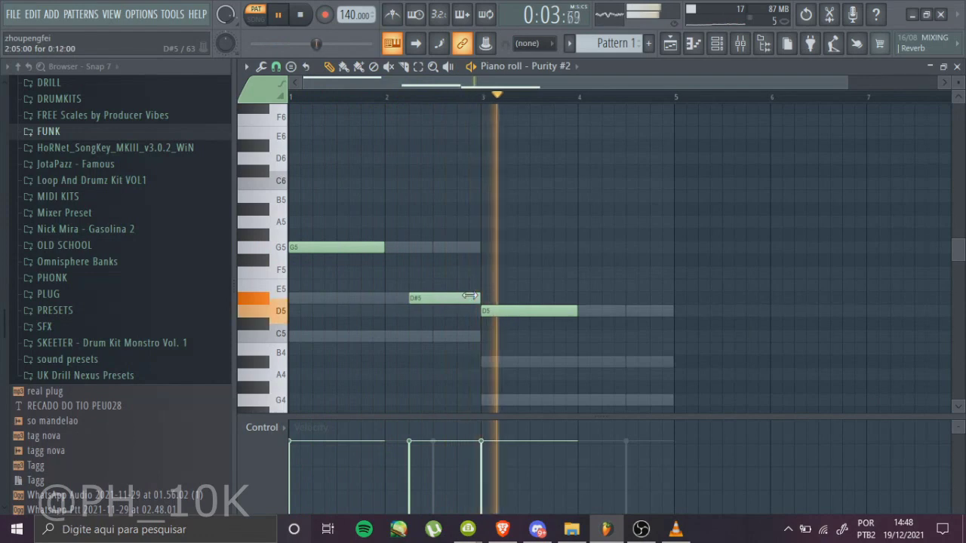
left_click(628, 311)
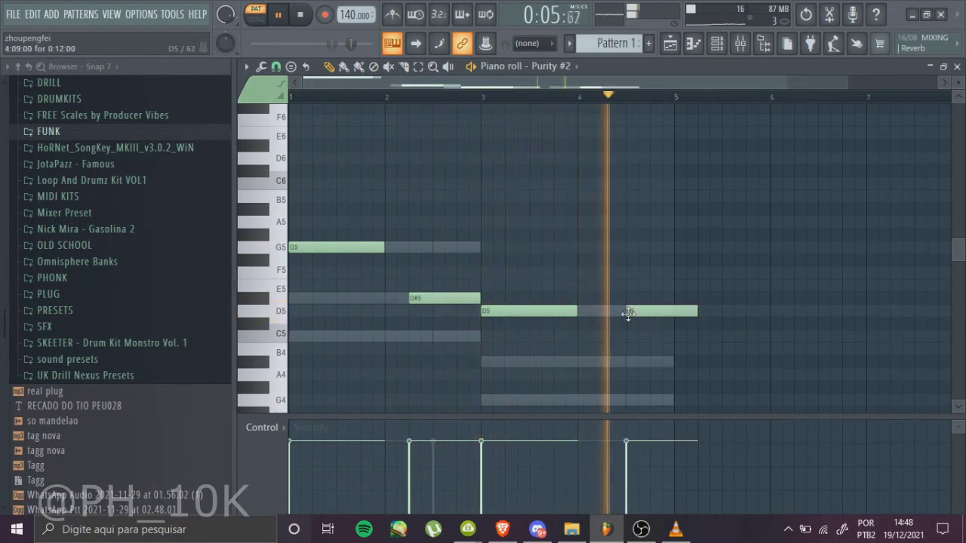
left_click_drag(670, 312, 647, 311)
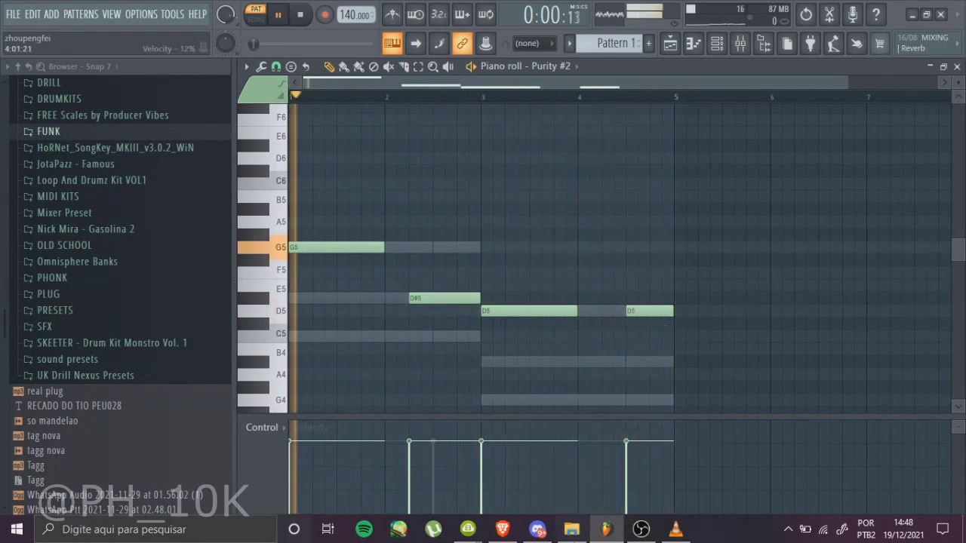
Duplicate the entire four-bar Purity #2 melody to start again at bar 5.
key("ctrl+a")
key("ctrl+b")
key("space")
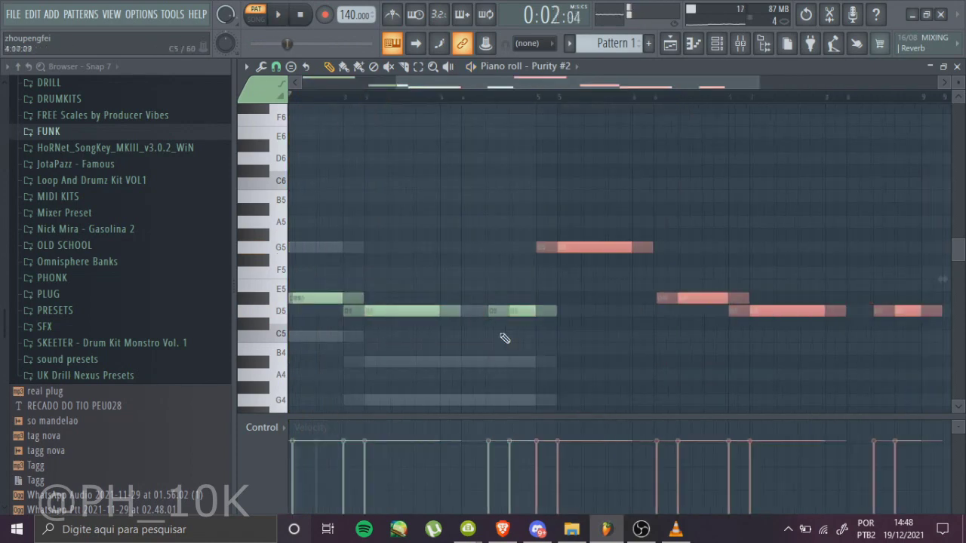
Duplicate the Purity chord progression, place the copy at bar 5 and clear the time selection.
left_click(716, 43)
right_click(368, 130)
left_click(388, 136)
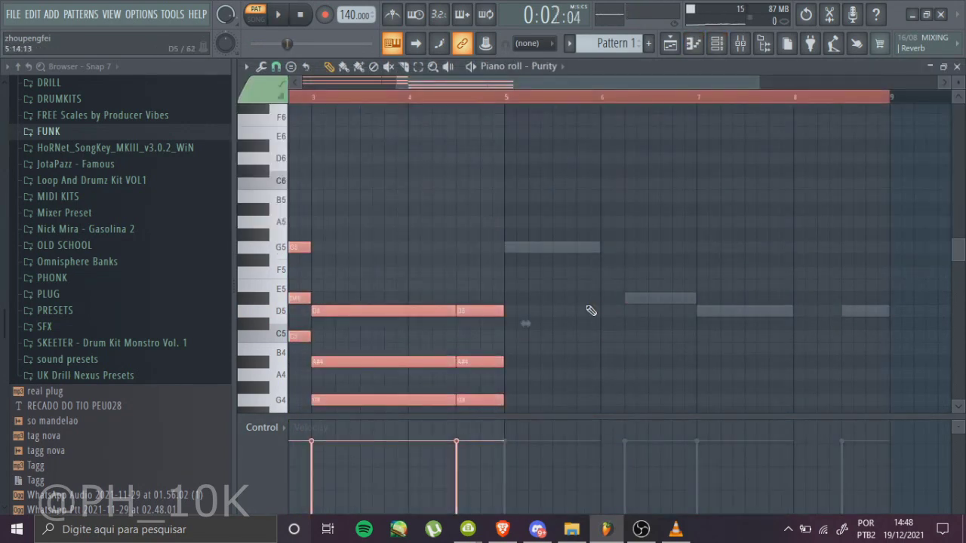
key("ctrl+b")
left_click_drag(531, 83, 136, 86)
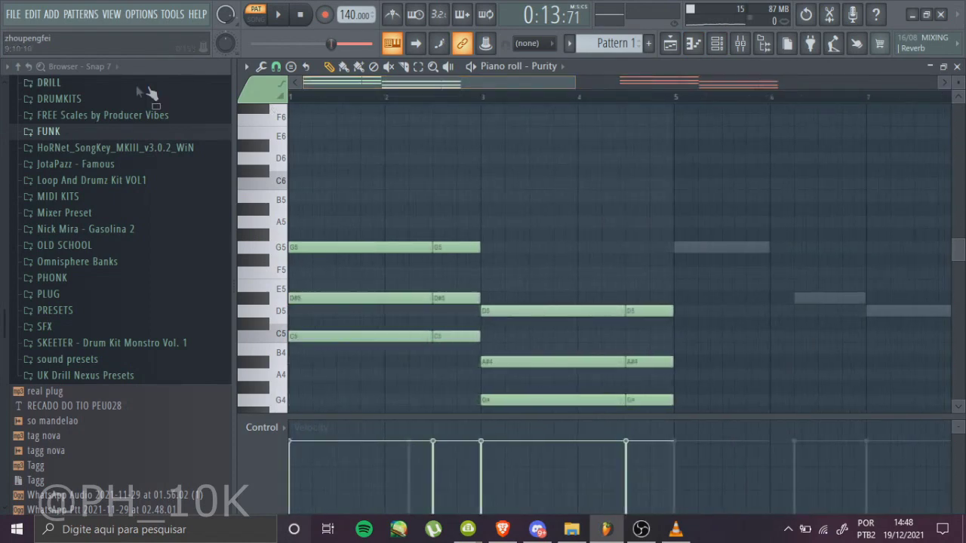
left_click_drag(574, 82, 653, 193)
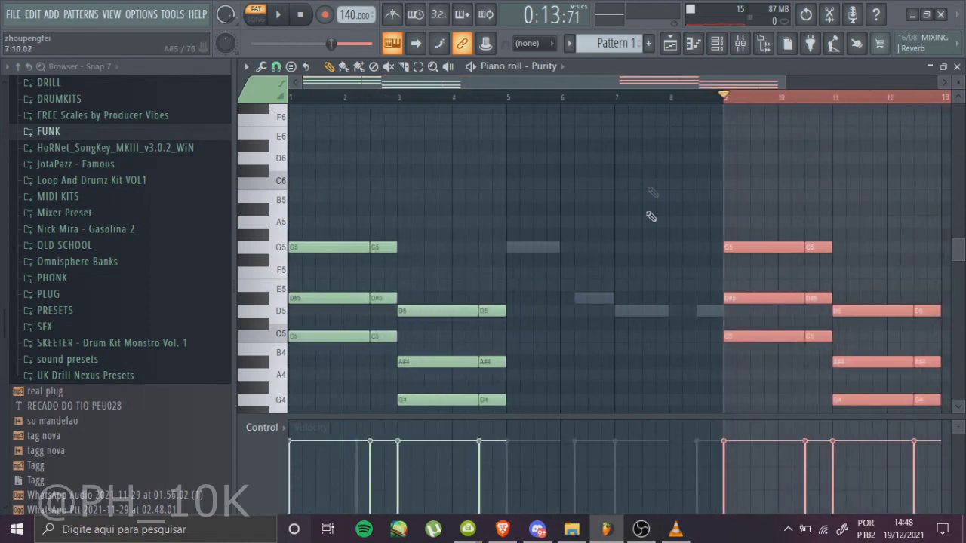
left_click_drag(723, 245, 508, 239)
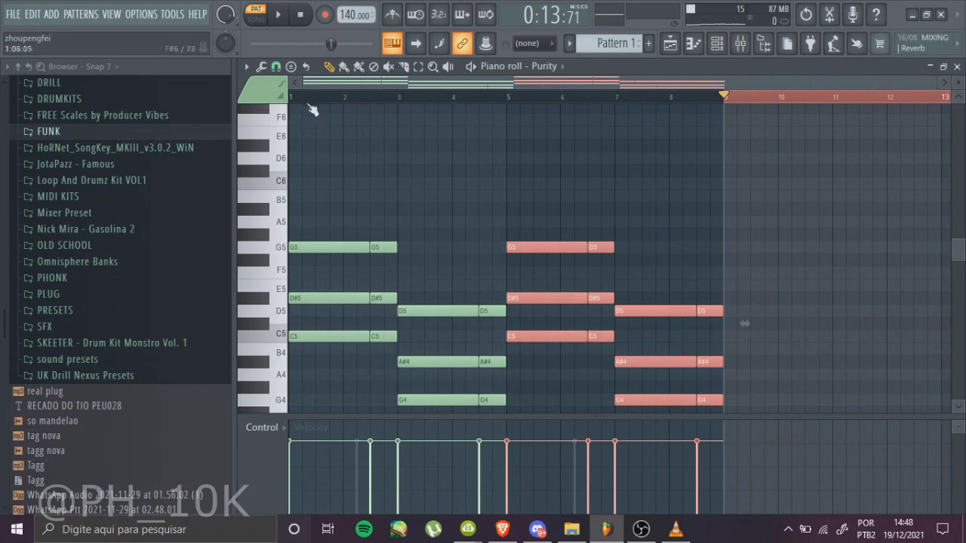
double_click(304, 96)
left_click(274, 89)
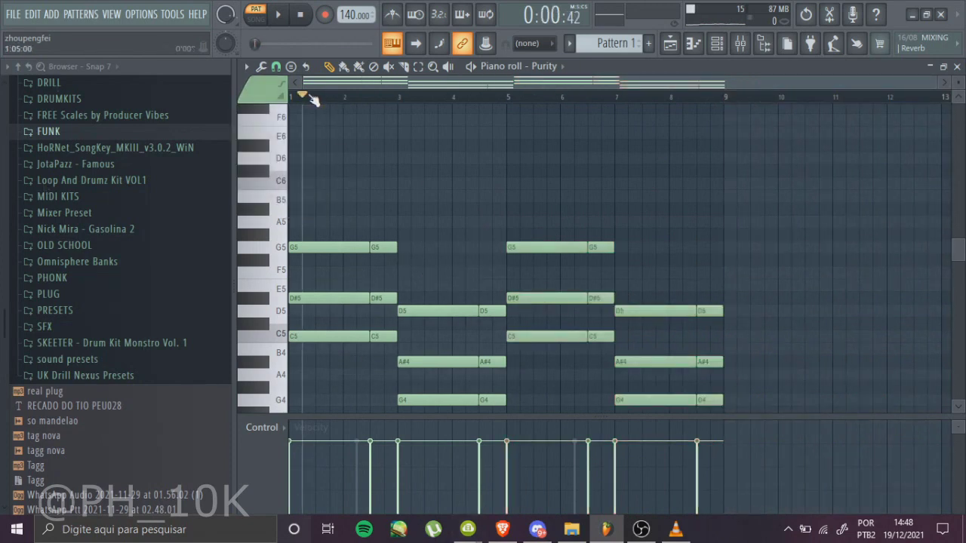
Check the Purity #3 preset, open its piano roll and add a half-bar G5 note at bar 1.
left_click(716, 43)
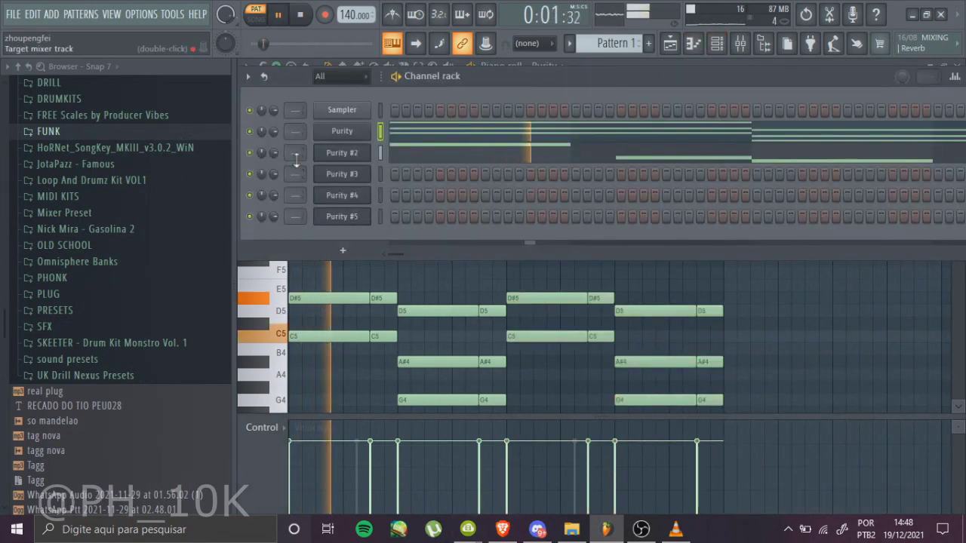
left_click(332, 174)
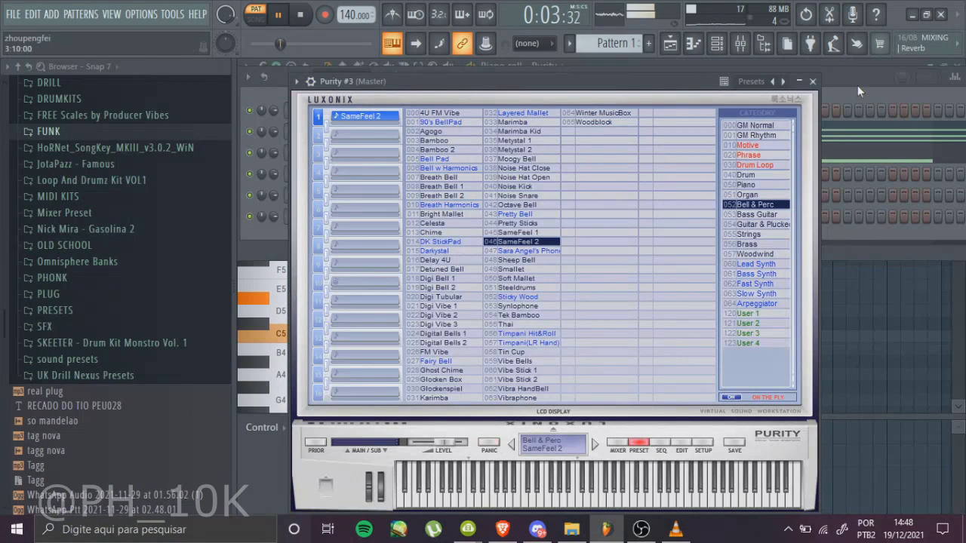
left_click(857, 88)
right_click(359, 177)
left_click(385, 175)
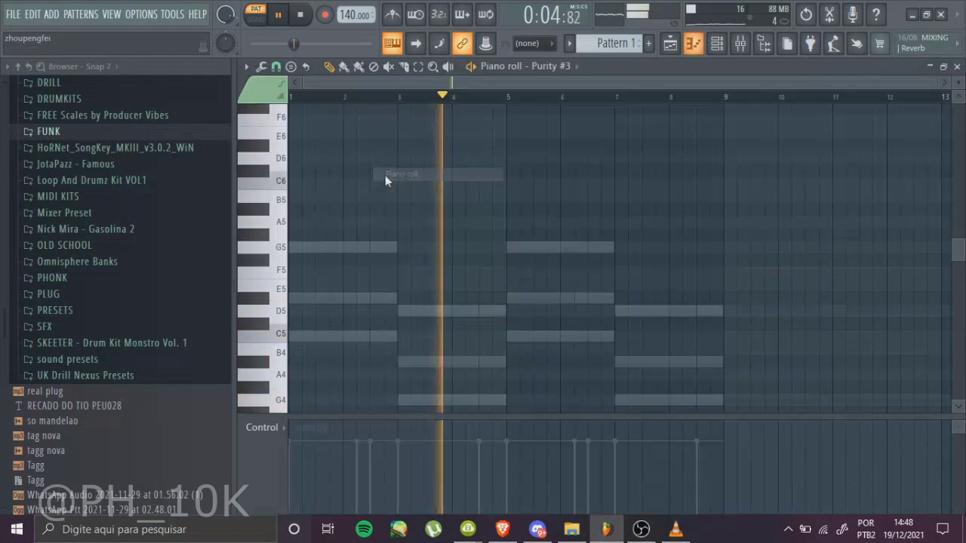
left_click(299, 248)
key("space")
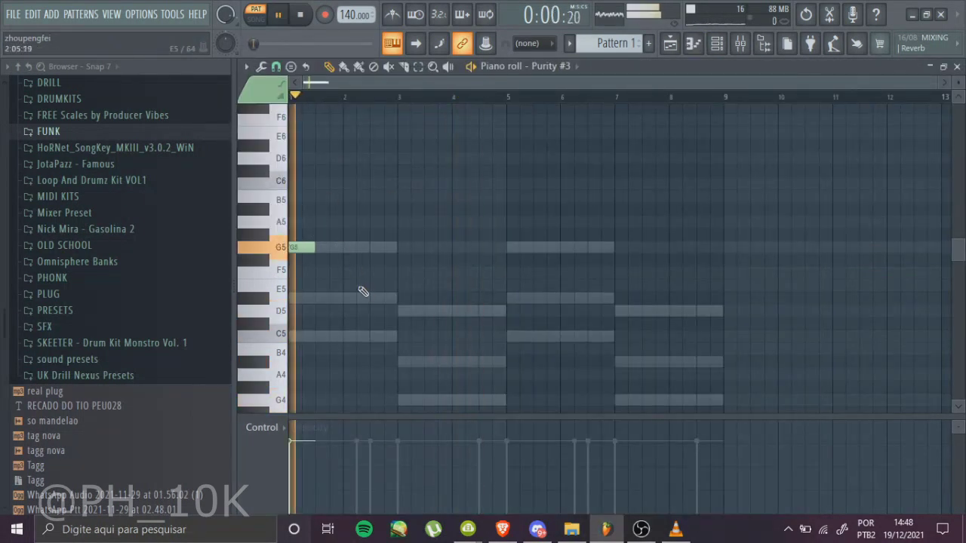
Add half-bar notes in Purity #3: D#5 at bar 2, G5 just before bar 3, D5 at bar 3 and D5 ending at bar 5.
left_click(349, 299)
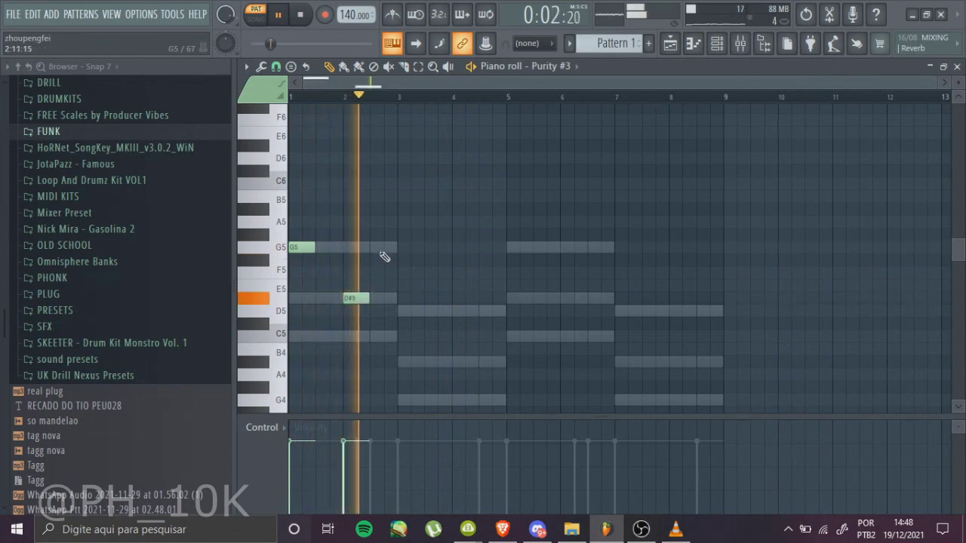
left_click(402, 311)
left_click(391, 248)
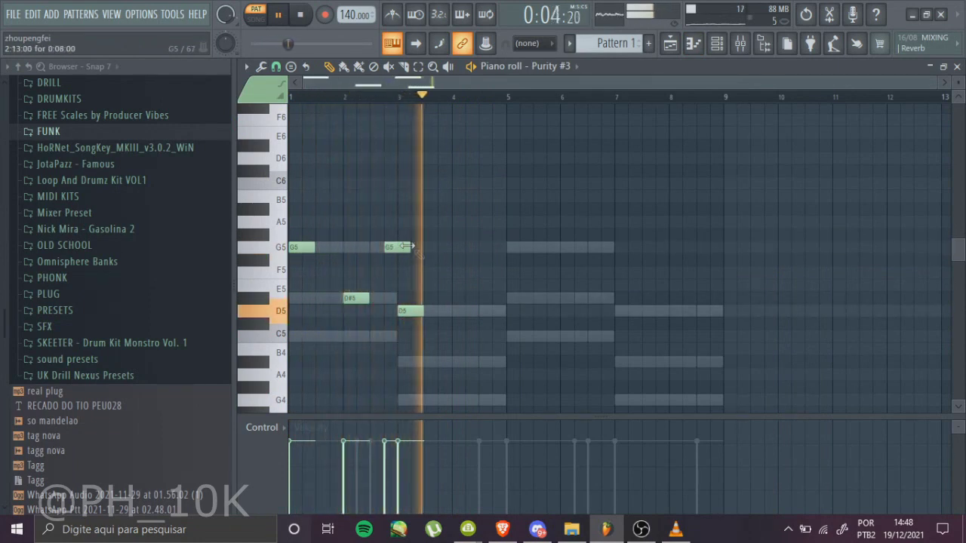
left_click(486, 311)
Continue the Purity #3 melody with two G5 notes in bar 5, a D#5 in bar 6 and D5 notes in bars 7 and 8.
left_click(511, 247)
left_click(553, 249)
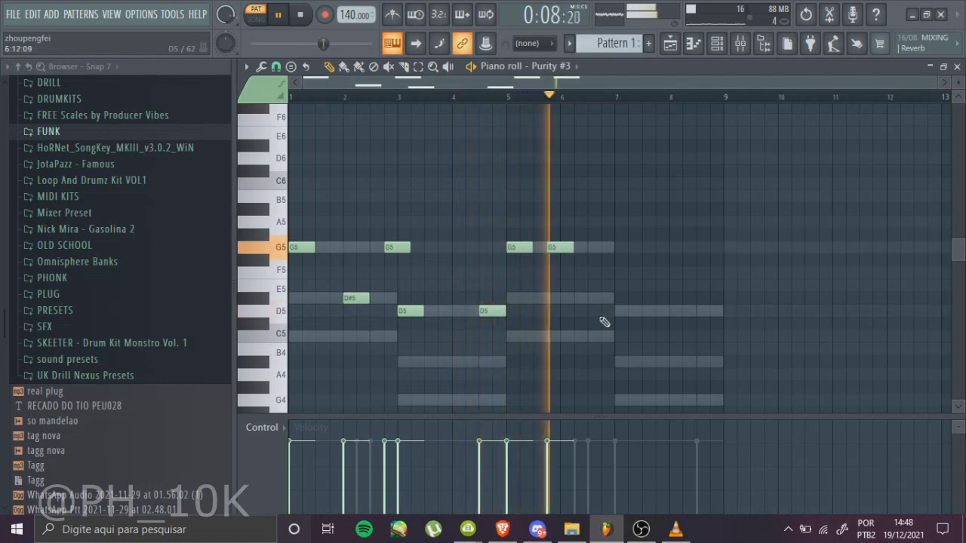
left_click(581, 298)
left_click(619, 310)
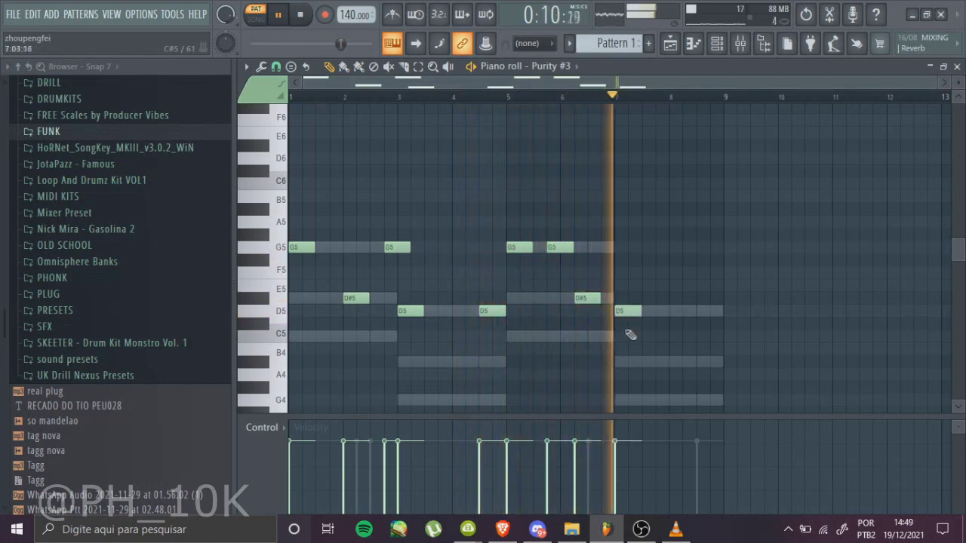
left_click(697, 311)
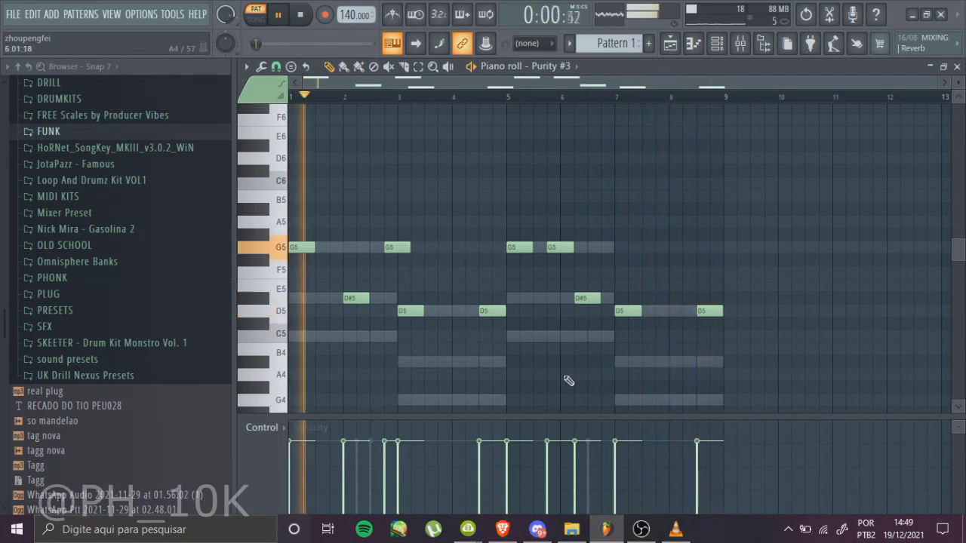
Transpose the Purity #3 melody up one octave.
key("ctrl+Up")
key("space")
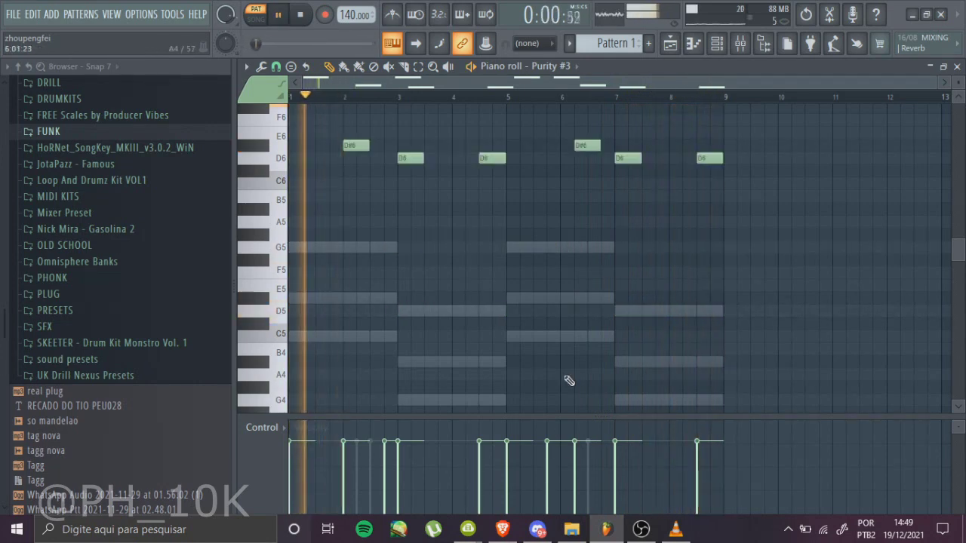
left_click_drag(962, 253, 958, 234)
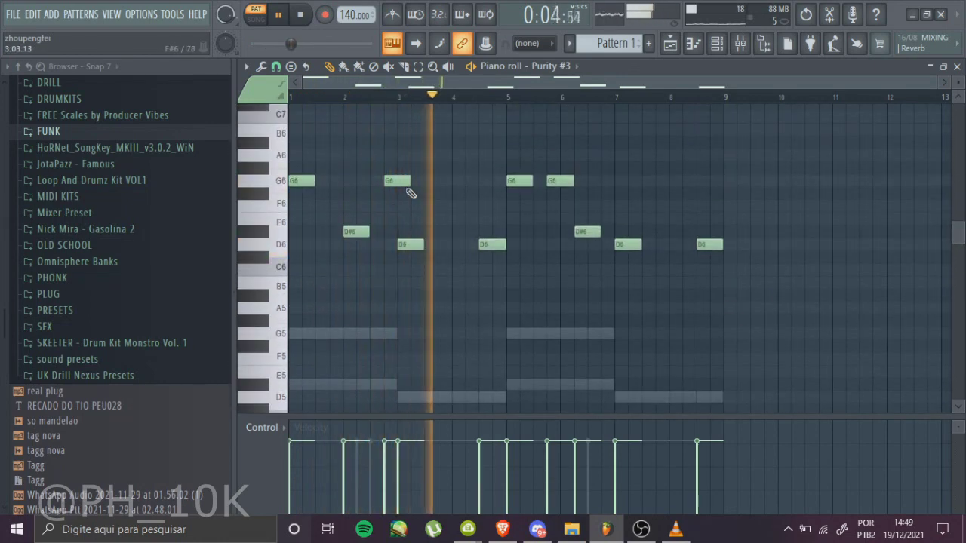
Apply legato to the Purity #3 melody and trim its notes to a quarter bar, except the D6 notes in bars 4 and 8.
key("ctrl+l")
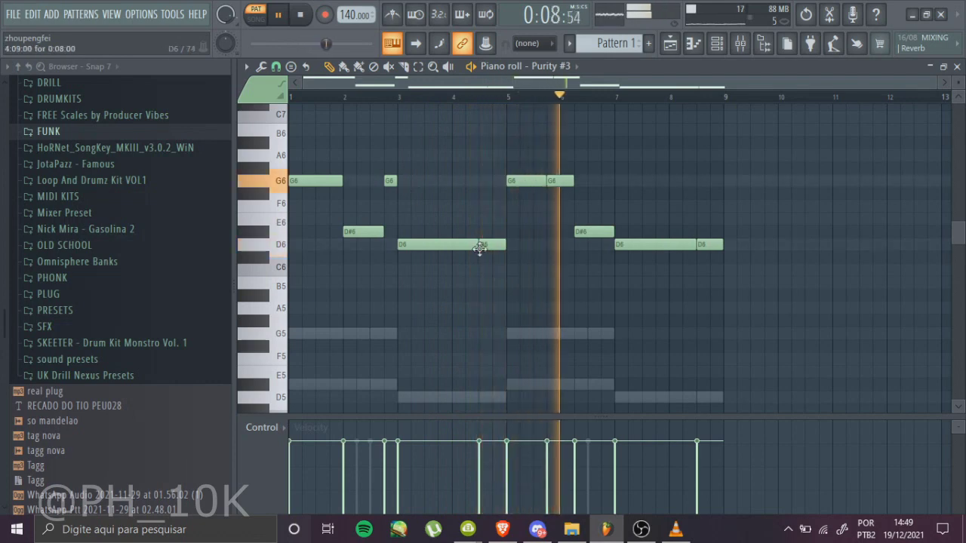
left_click_drag(478, 246, 409, 244)
left_click_drag(341, 181, 302, 182)
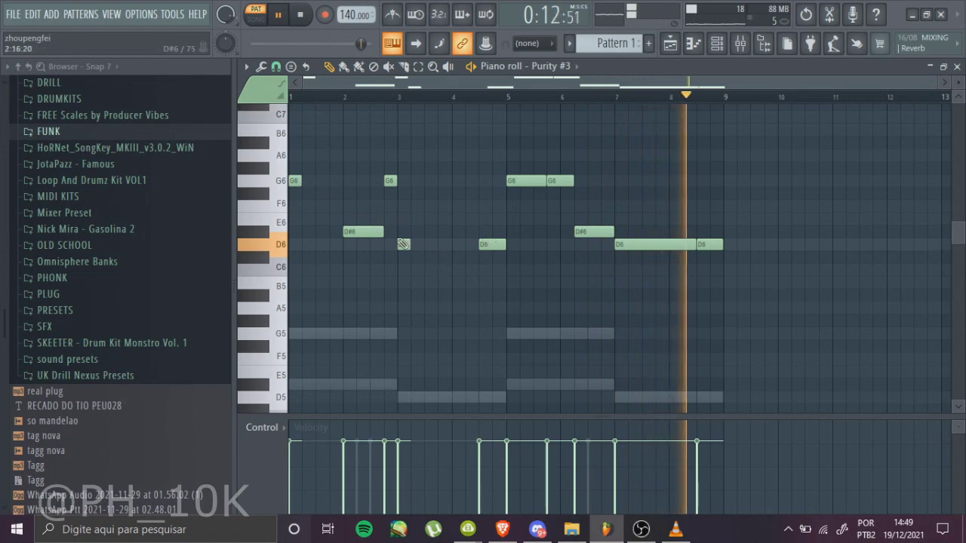
left_click_drag(383, 231, 354, 232)
mouse_move(541, 181)
left_mouse_down()
mouse_move(516, 182)
mouse_move(556, 181)
left_mouse_up()
left_click_drag(610, 237, 586, 232)
left_click_drag(691, 245, 626, 245)
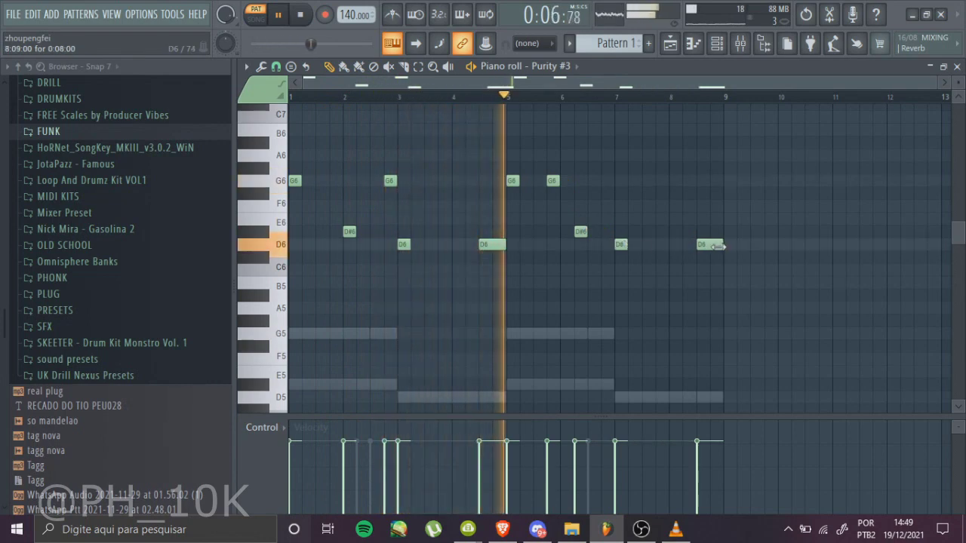
Transpose the Purity #3 melody down one octave.
key("ctrl+Down")
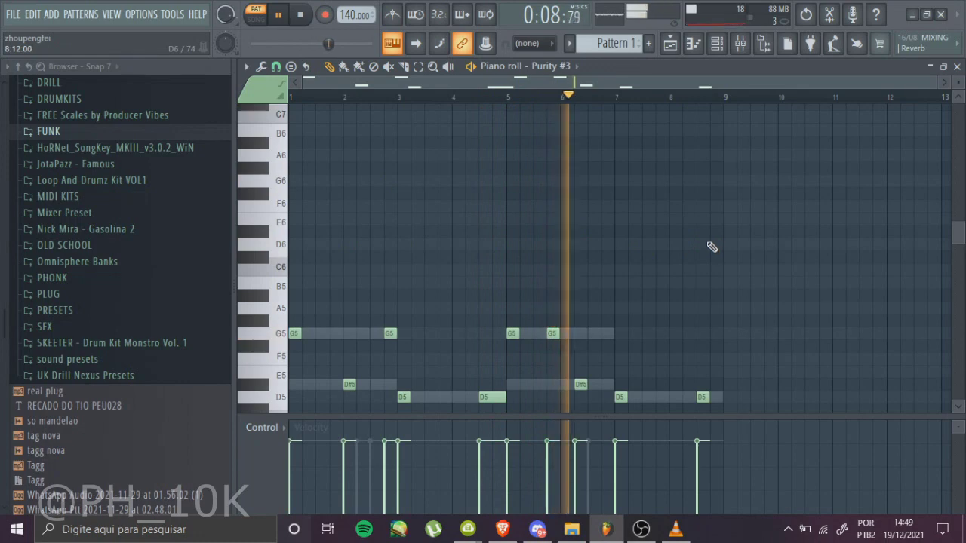
Open the empty Purity #4 channel in the piano roll.
left_click_drag(957, 234, 949, 273)
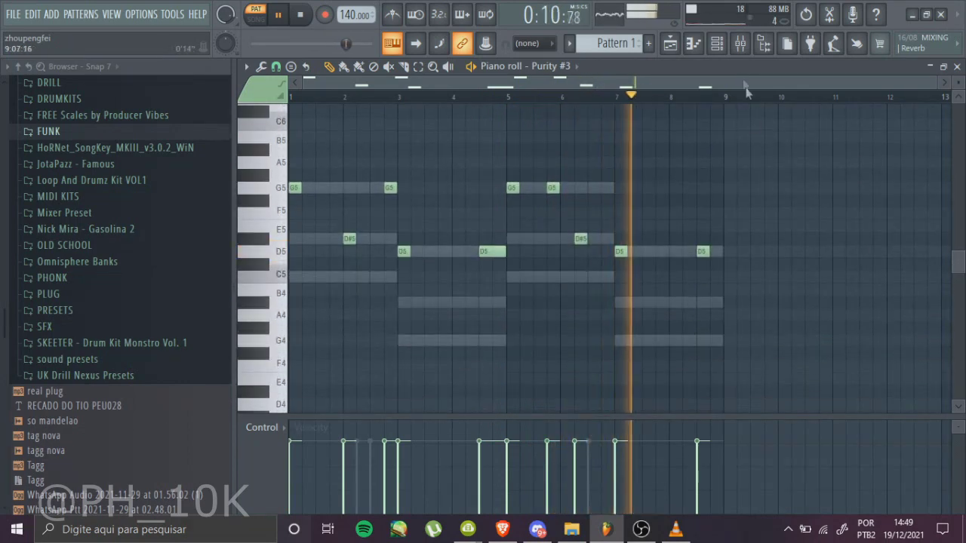
key("F6")
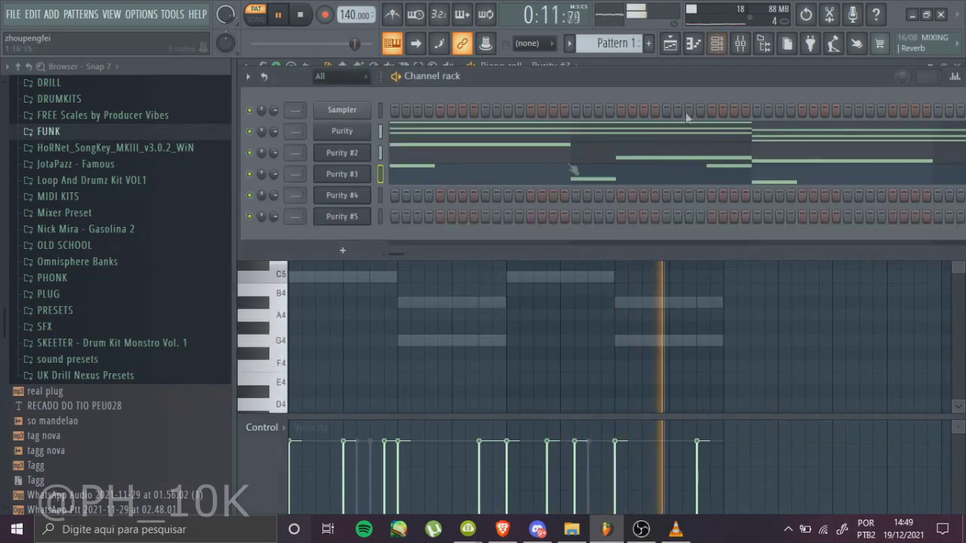
left_click(362, 198)
left_click(758, 234)
right_click(361, 198)
left_click(395, 195)
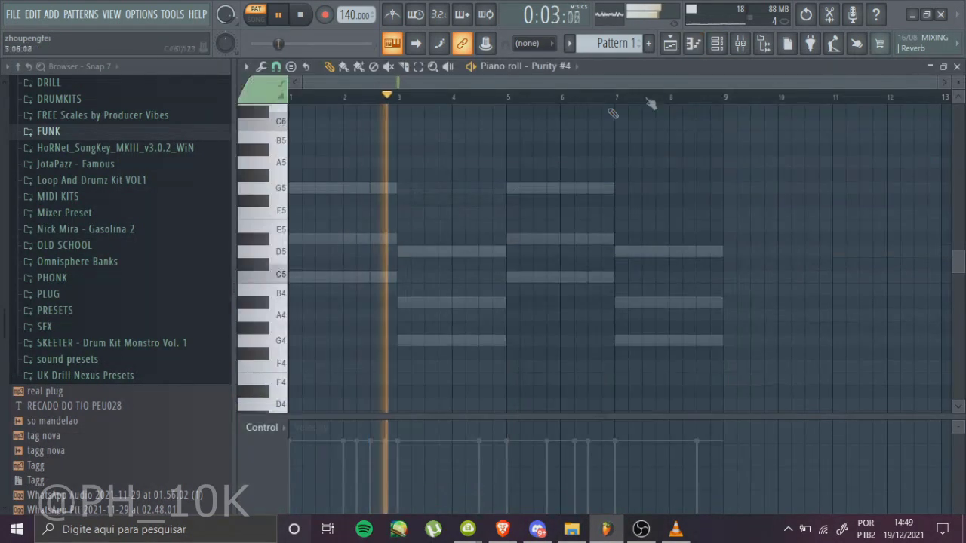
Copy the Purity #2 melody notes into the Purity #4 channel and play the pattern.
left_click(718, 43)
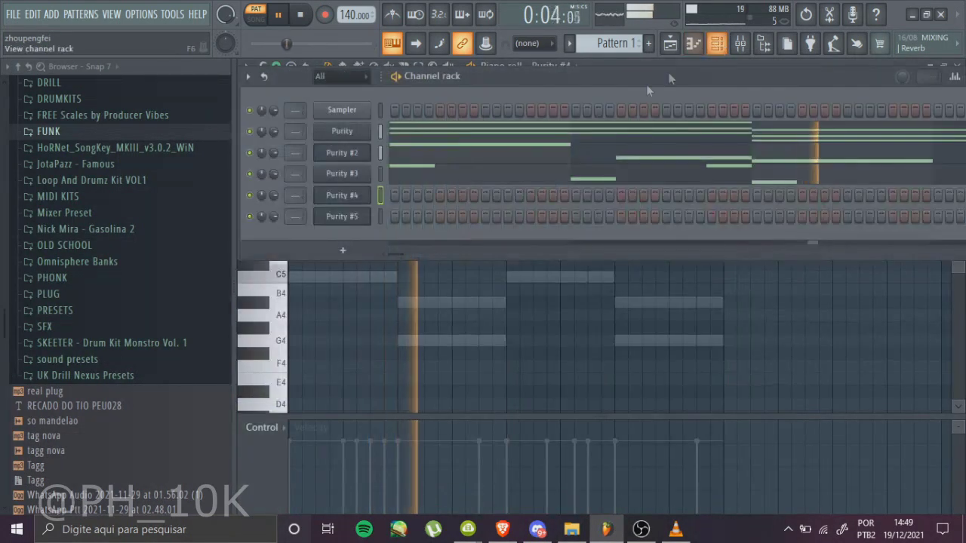
right_click(347, 157)
left_click(545, 169)
right_click(359, 200)
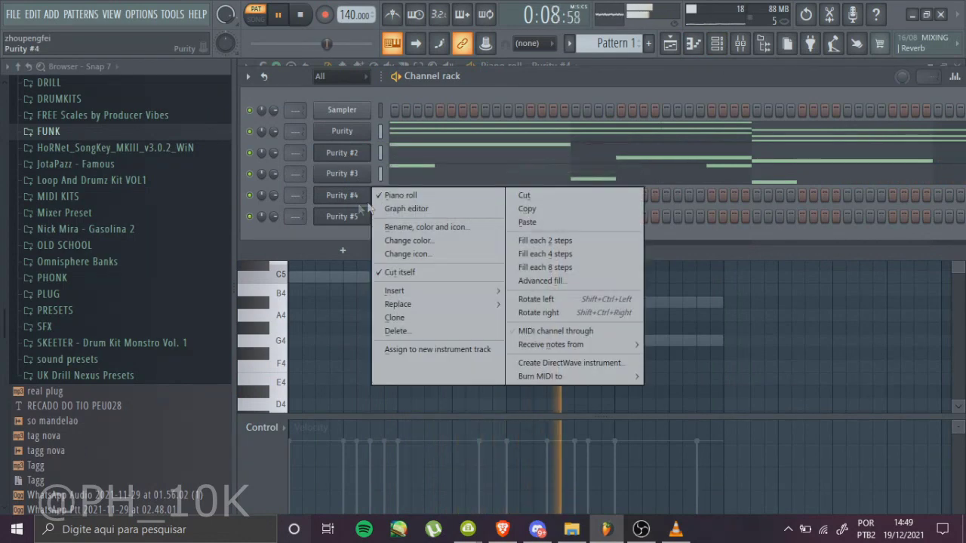
left_click(526, 221)
left_click(448, 324)
key("space")
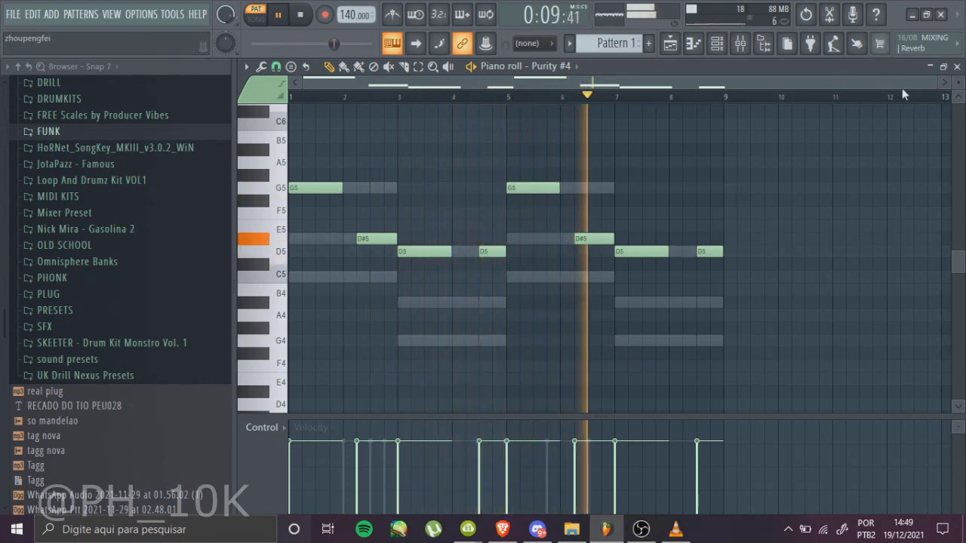
Add a quarter-bar F5 note at the start of bar 6 and a quarter-bar C5 before the last D5 in Purity #4.
left_click_drag(933, 83, 604, 105)
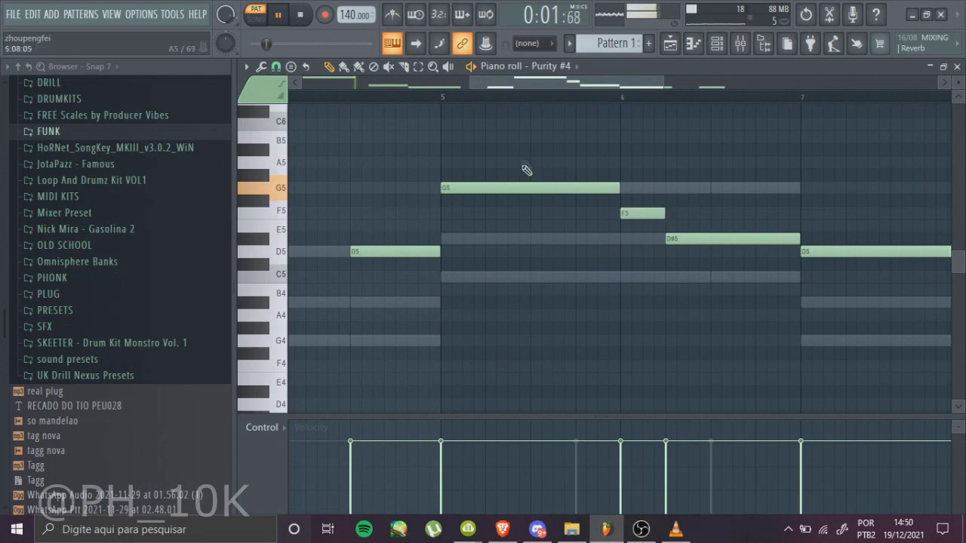
left_click_drag(464, 87, 330, 118)
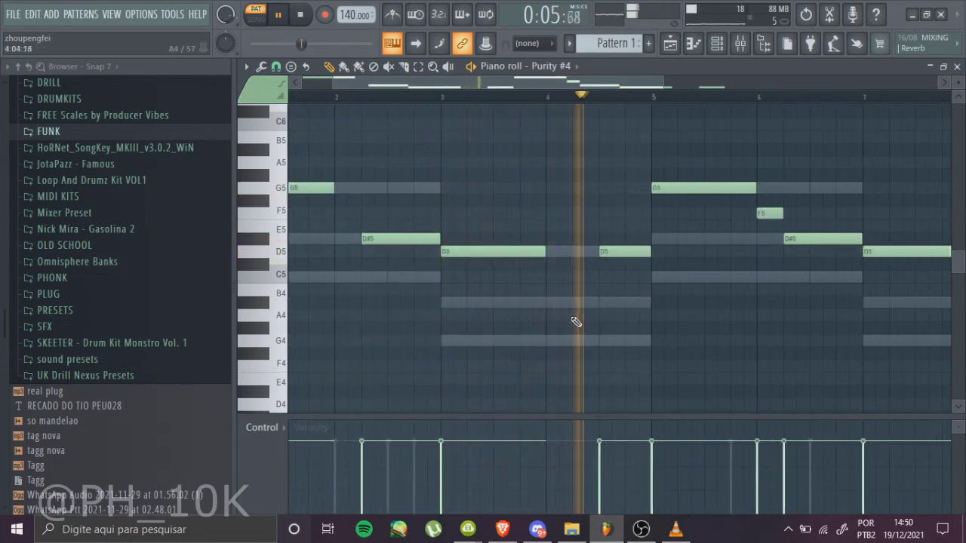
left_click_drag(528, 84, 662, 129)
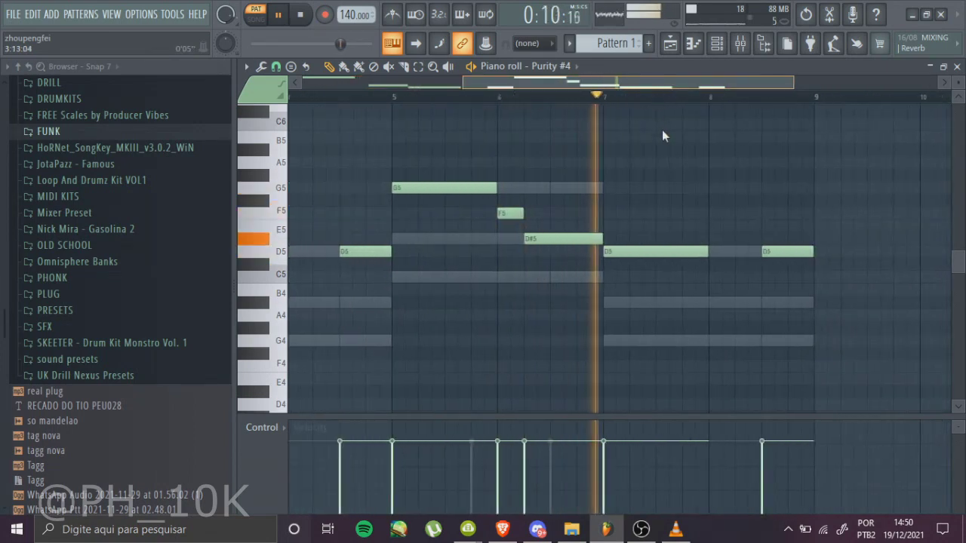
left_click(737, 303)
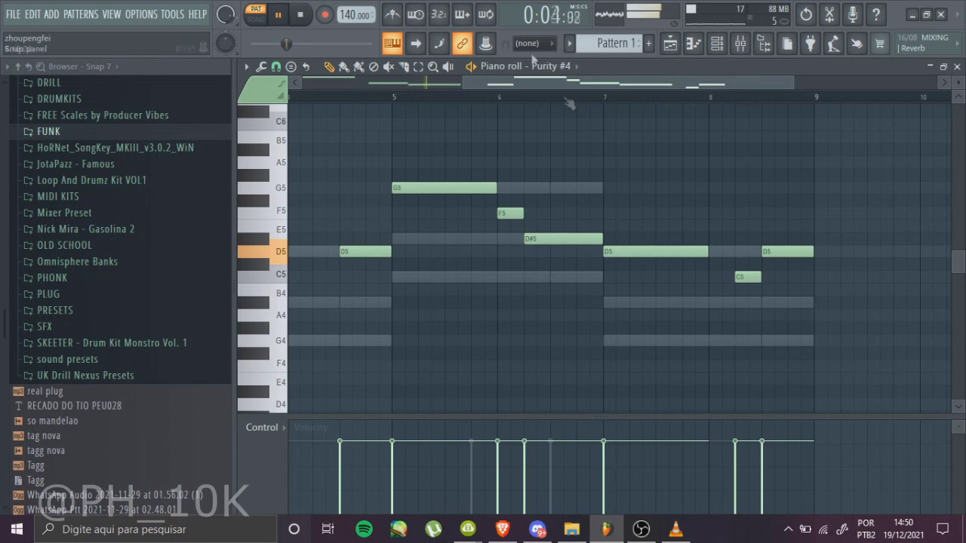
left_click_drag(462, 81, 293, 81)
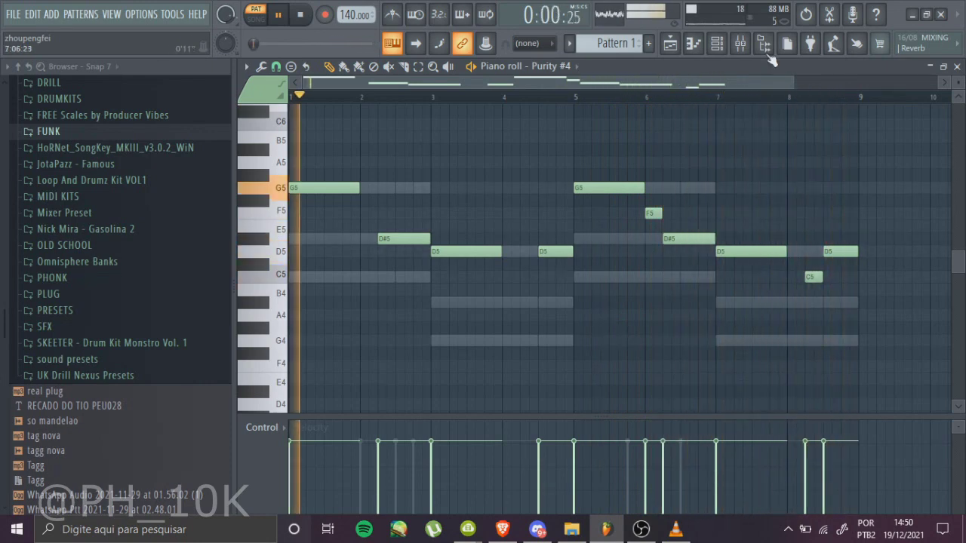
Load the Choir Aahs preset from the GM Normal category into the Purity #5 channel.
left_click(717, 43)
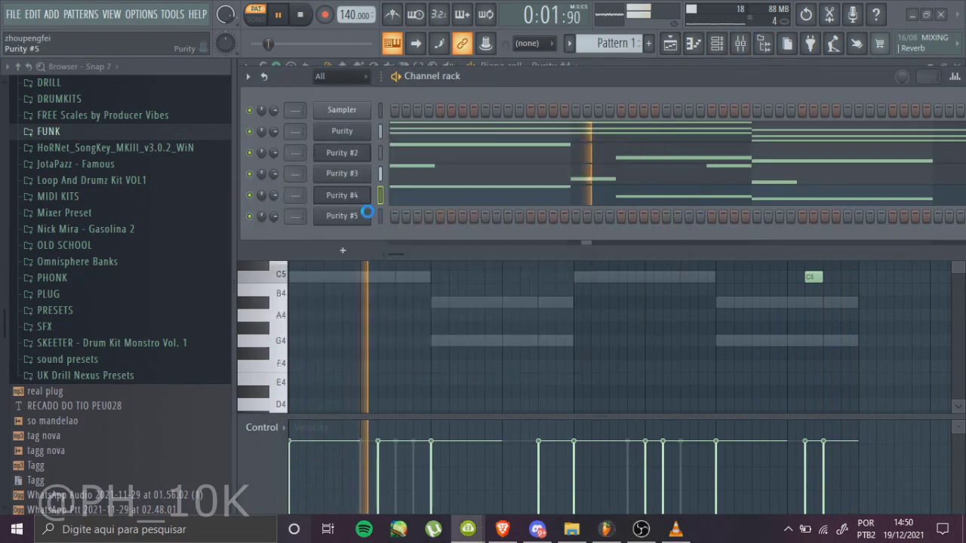
left_click(366, 215)
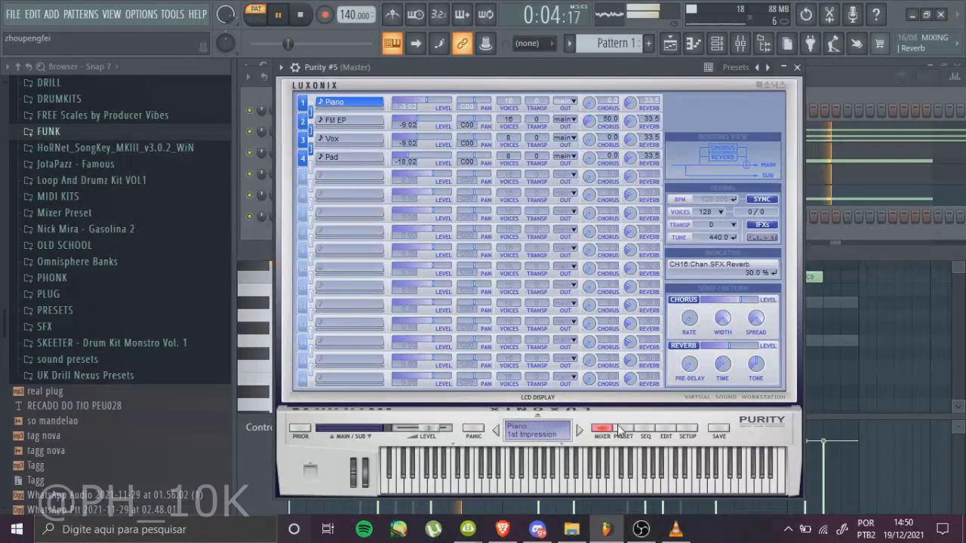
left_click(621, 429)
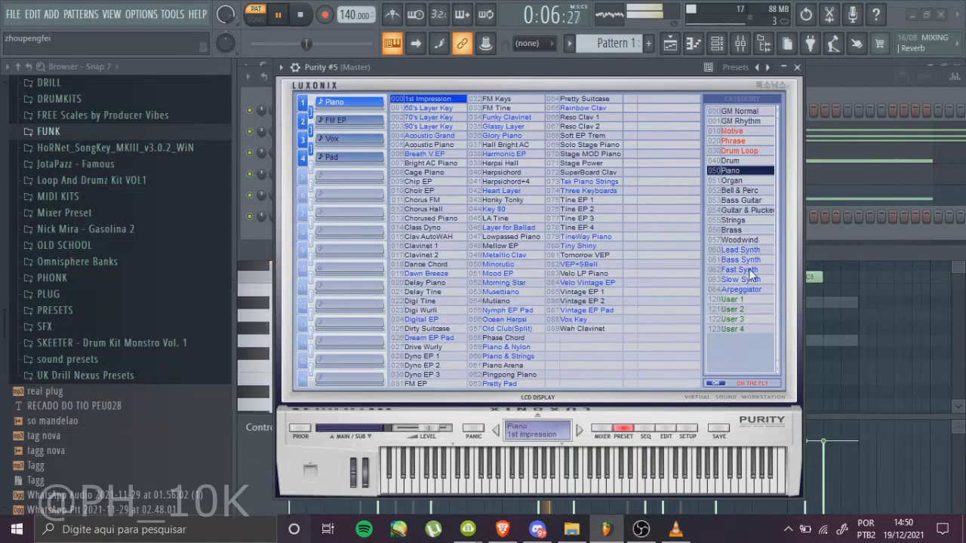
left_click(743, 110)
left_click(753, 123)
left_click(752, 113)
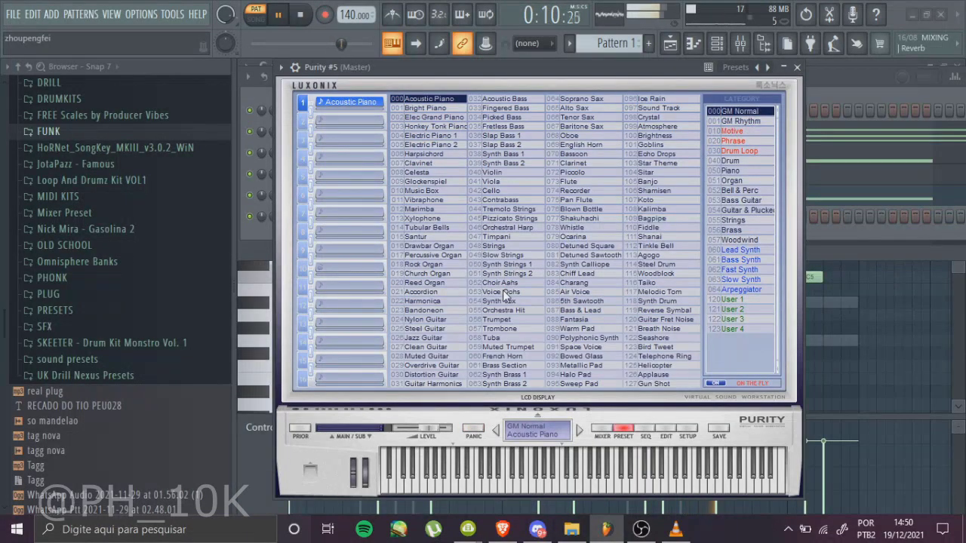
left_click(844, 79)
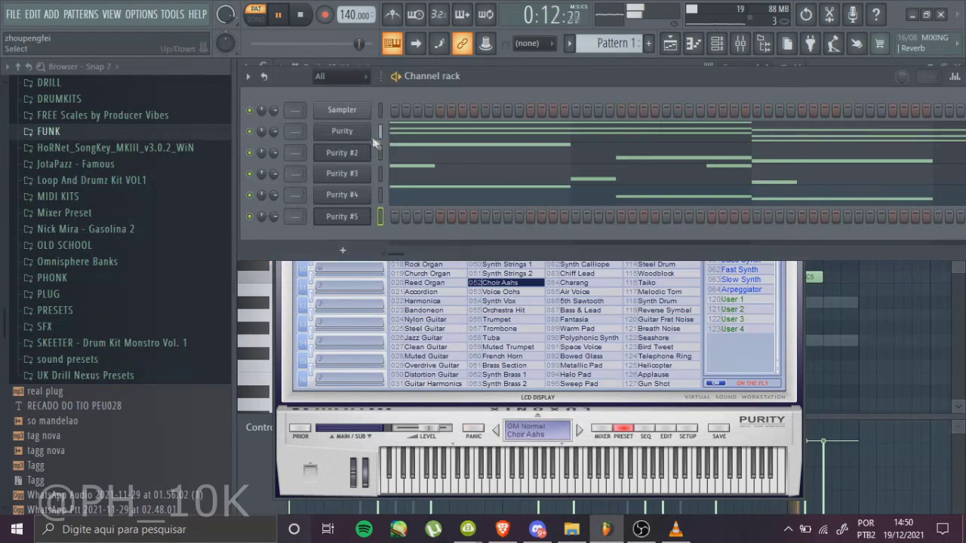
Copy the chord progression from the Purity channel into Purity #5.
right_click(370, 130)
left_click(540, 150)
right_click(369, 215)
left_click(564, 244)
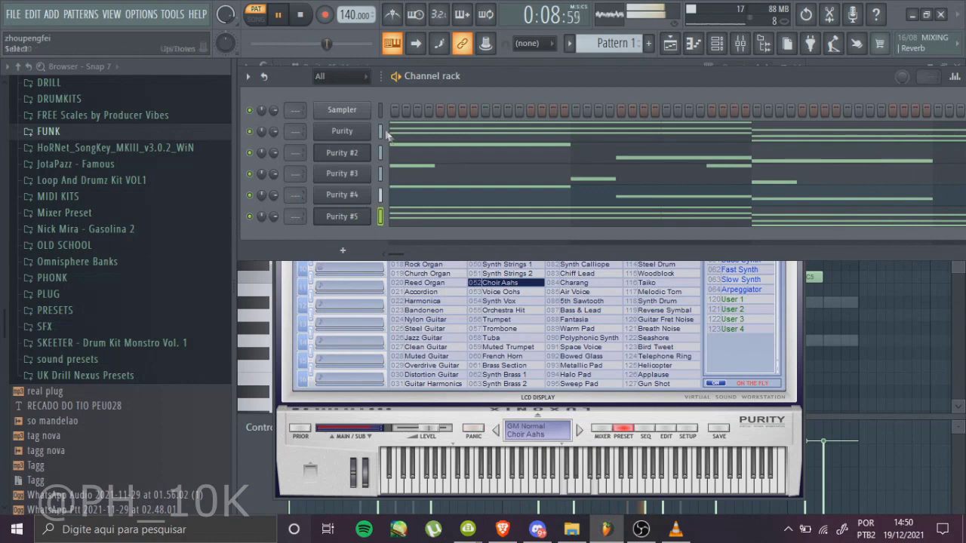
Route the five Purity channels to separate mixer tracks, starting from Insert 1.
left_click(743, 50)
right_click(369, 197)
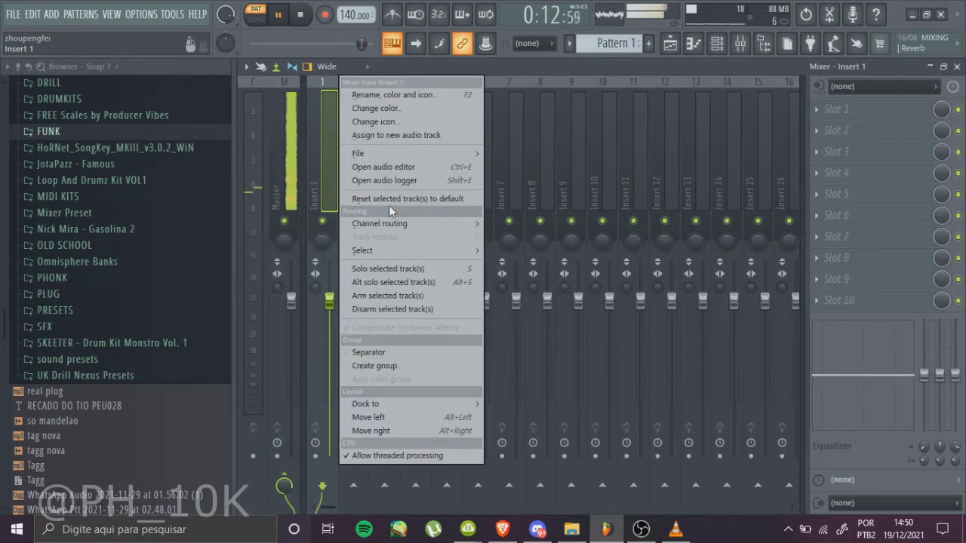
mouse_move(384, 224)
left_click(558, 242)
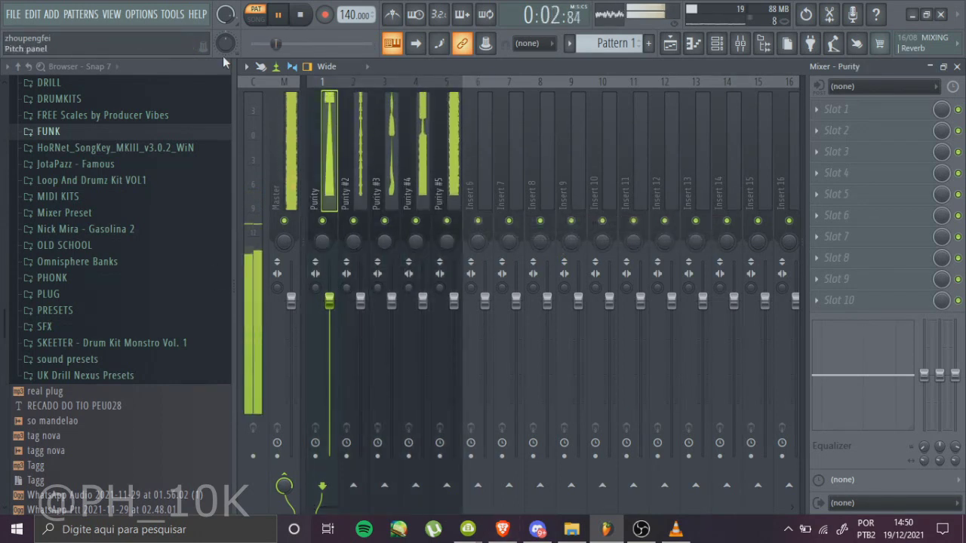
Add Classic Dro Clap from the Broca gang Drumkit's CLAPS folder, inside PLUG, as a new channel.
left_click(44, 295)
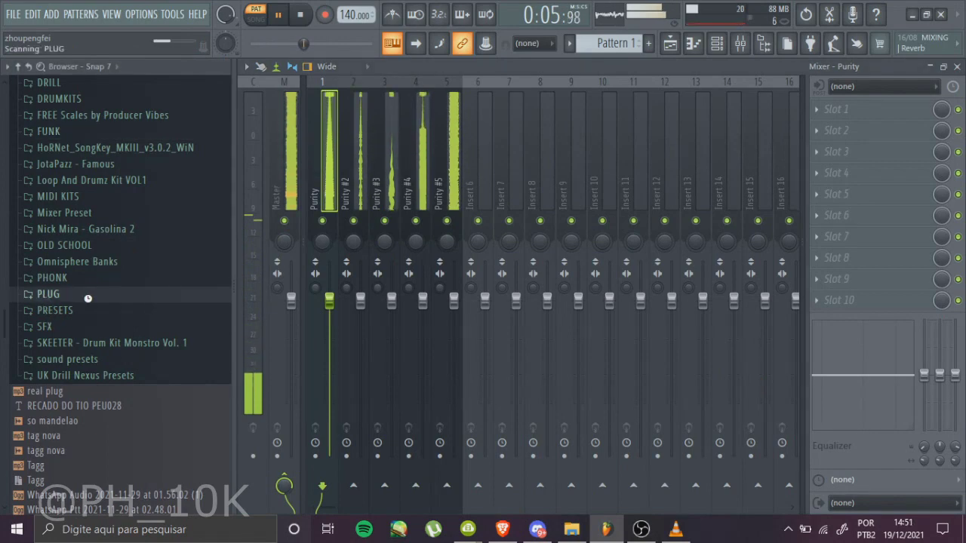
left_click(719, 45)
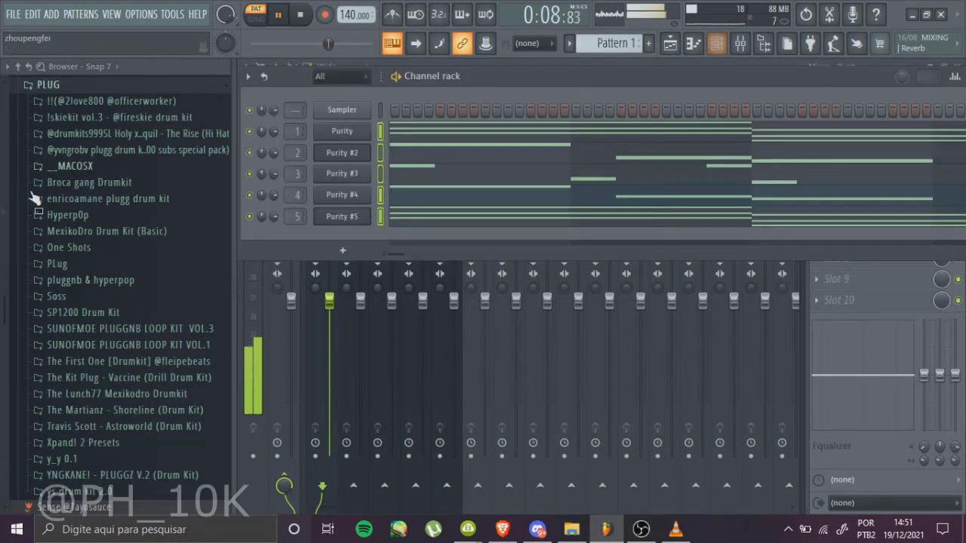
left_click(113, 189)
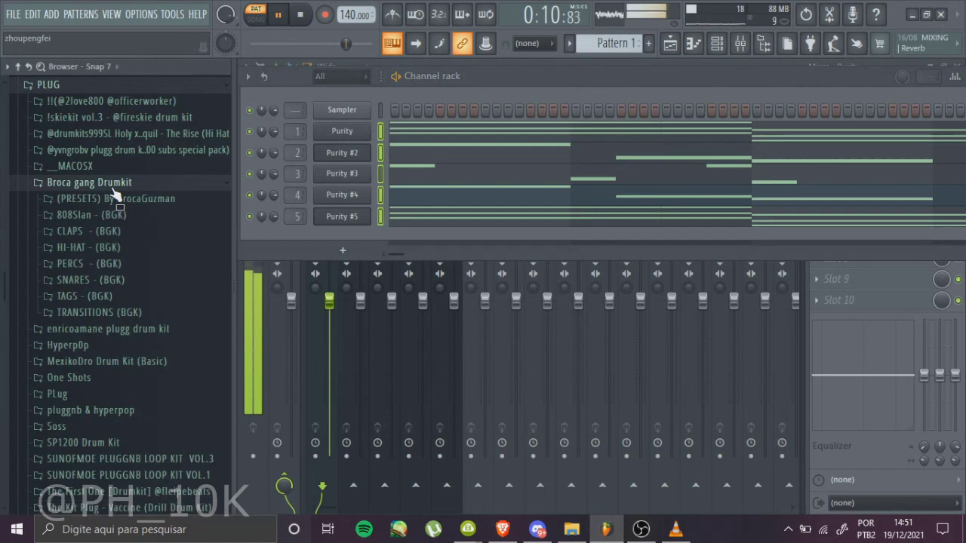
left_click(111, 233)
left_click(104, 260)
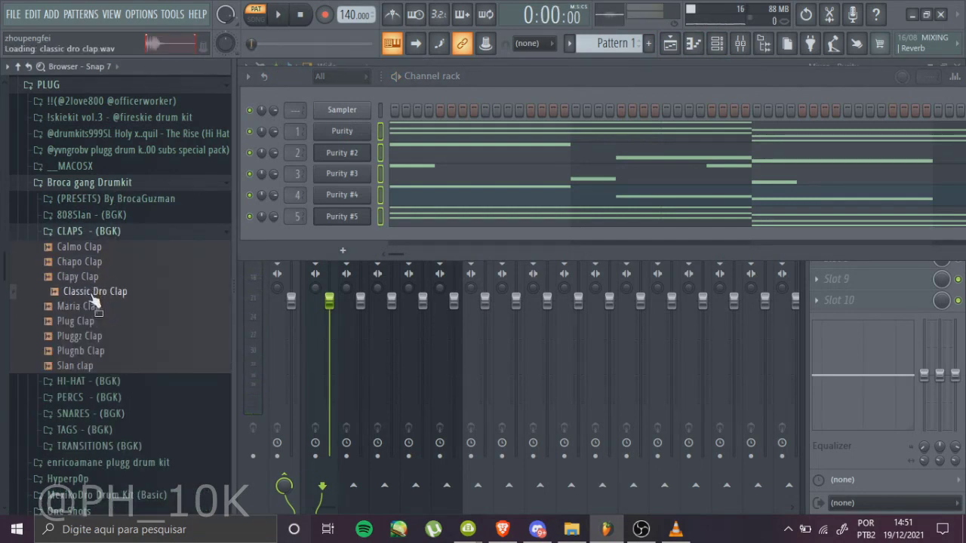
left_click_drag(349, 240, 351, 241)
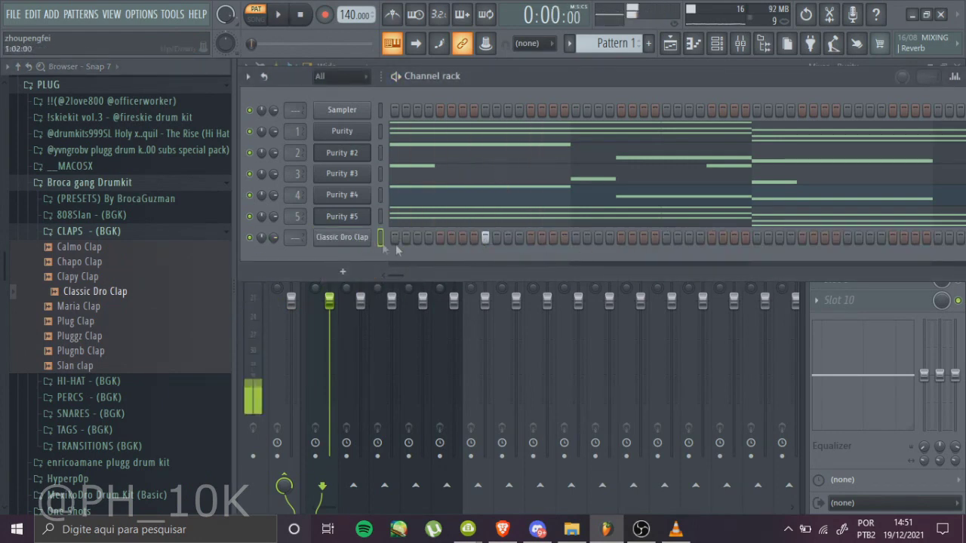
Place Classic Dro Clap hits on step 9 of each of the first four bars.
left_click(358, 240)
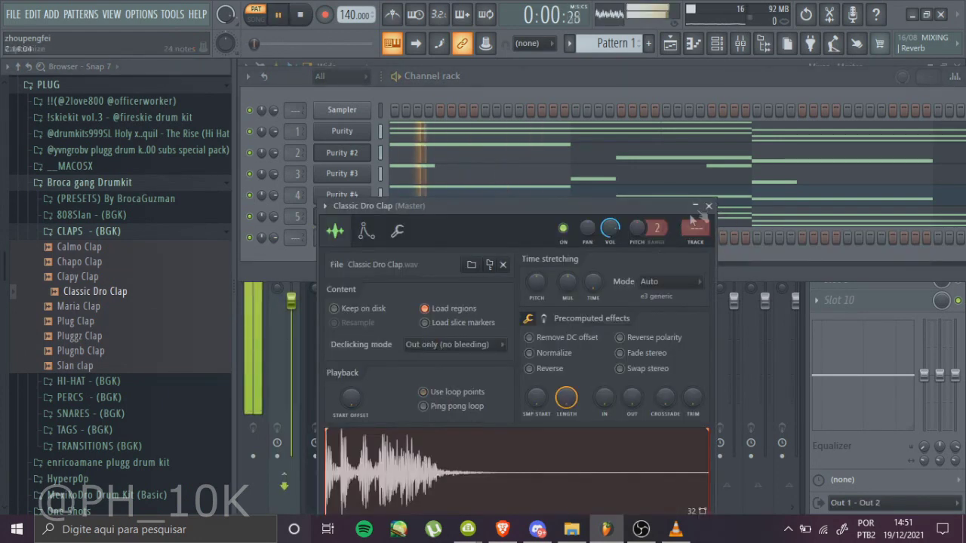
left_click(708, 206)
left_click(667, 239)
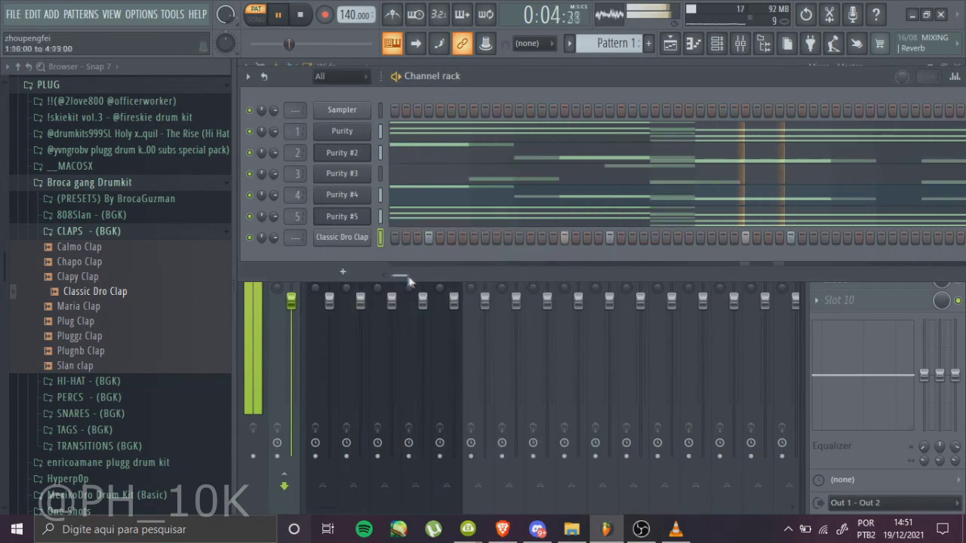
Duplicate the four Classic Dro Clap hits into bars 5 to 8 and clear the selection.
right_click(353, 233)
left_click(435, 238)
key("ctrl+b")
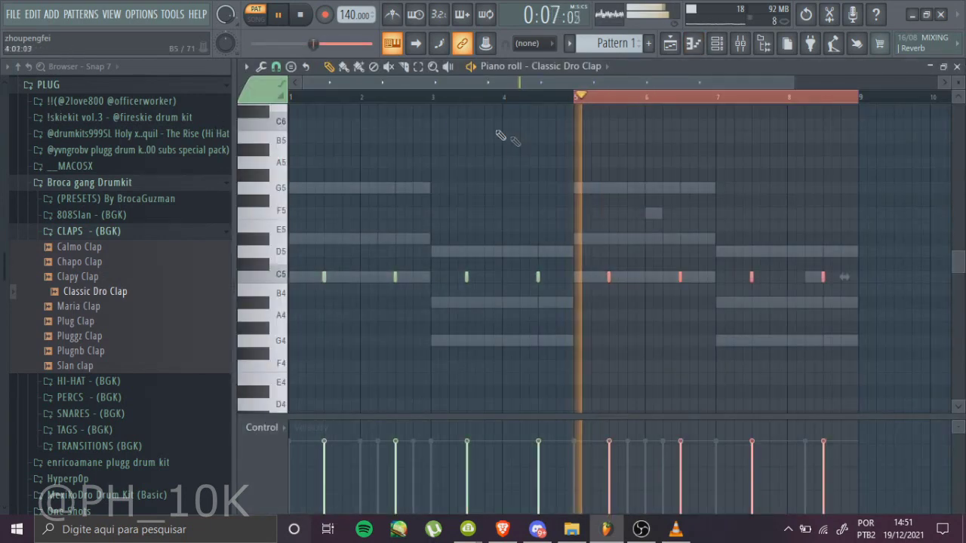
key("ctrl+d")
left_click_drag(335, 99, 89, 99)
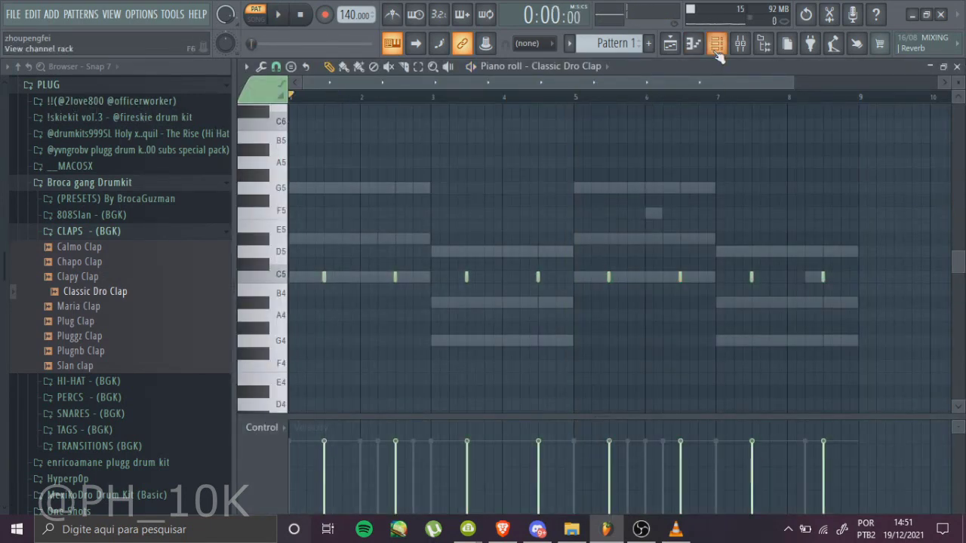
Add Pluggz Snare from the Broca gang Drumkit's SNARES folder as a new channel.
left_click(717, 44)
left_click(83, 231)
left_click(94, 279)
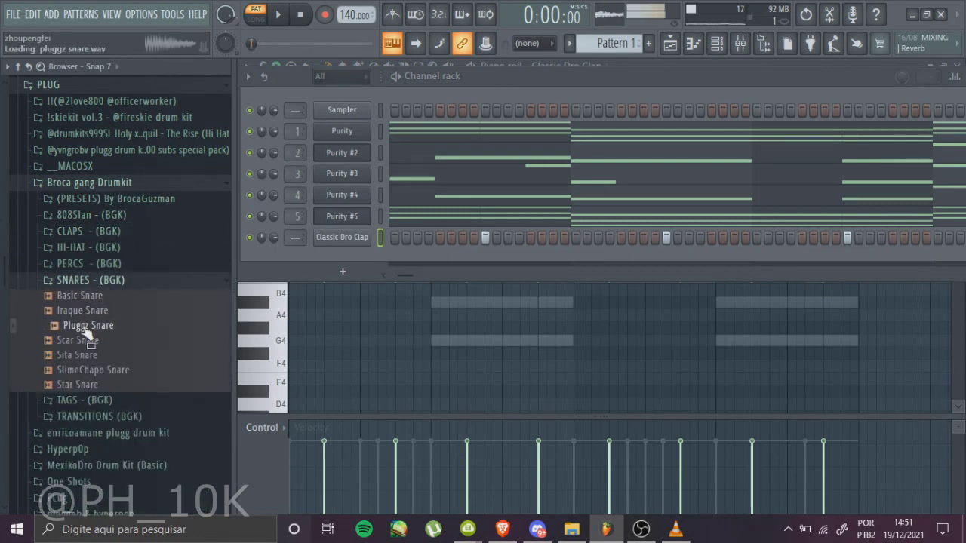
left_click_drag(349, 252, 351, 260)
Place Pluggz Snare hits on step 15 of bar 1 and on steps 7 and 15 of bar 2 during playback.
key("space")
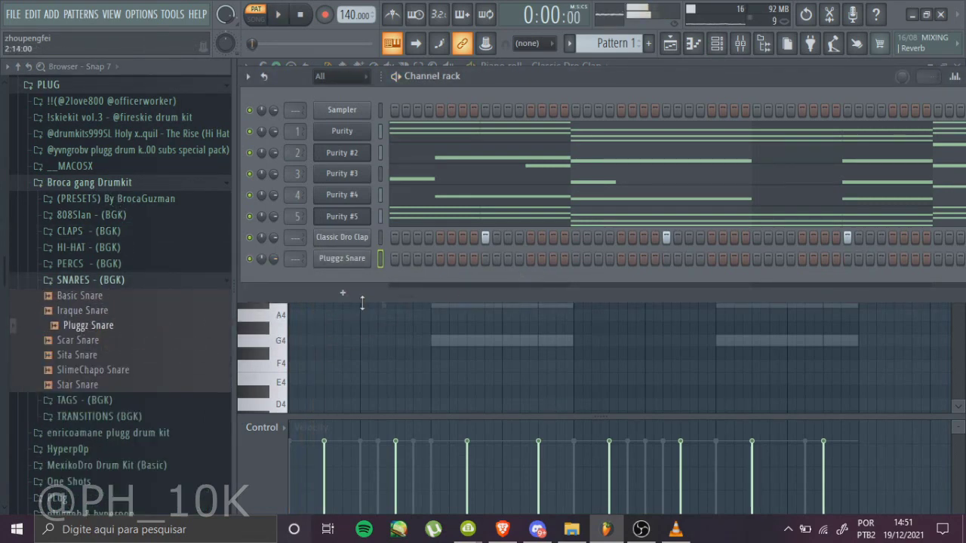
left_click_drag(396, 299, 384, 299)
left_click(553, 259)
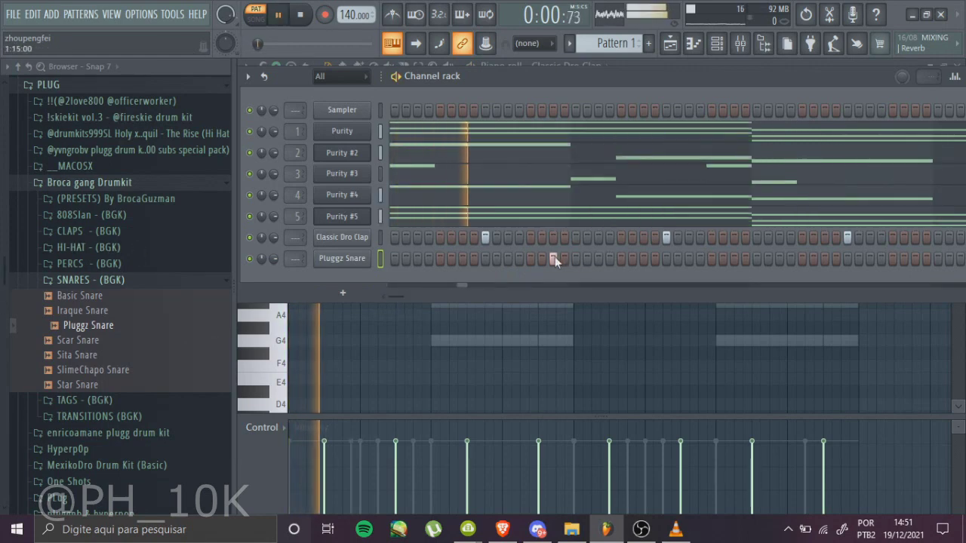
left_click(643, 258)
left_click(734, 258)
left_click(778, 258)
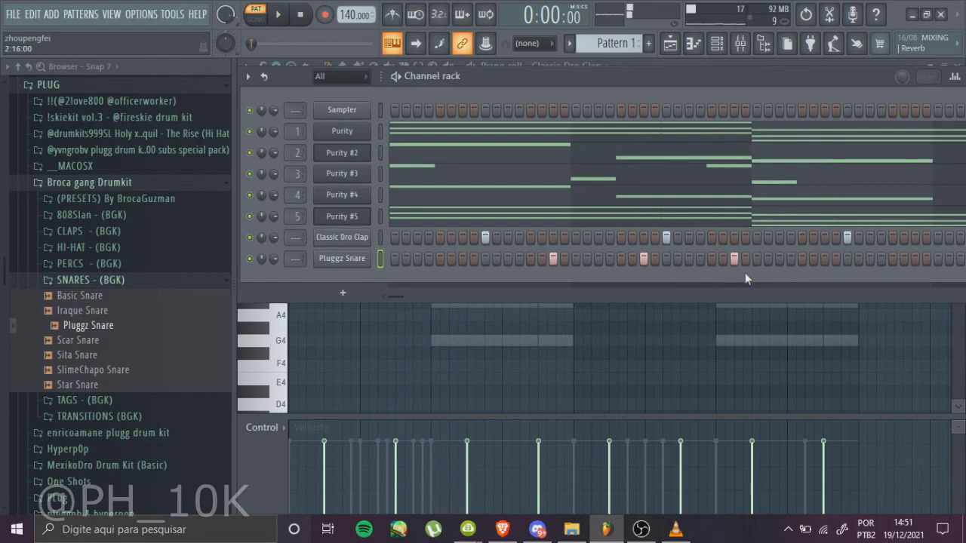
Clear the Pluggz Snare hit on step 15 of bar 2 and place hits on step 15 of bar 3 and step 3 of bar 4.
left_click_drag(406, 295, 417, 295)
left_click(700, 259)
left_click(745, 258)
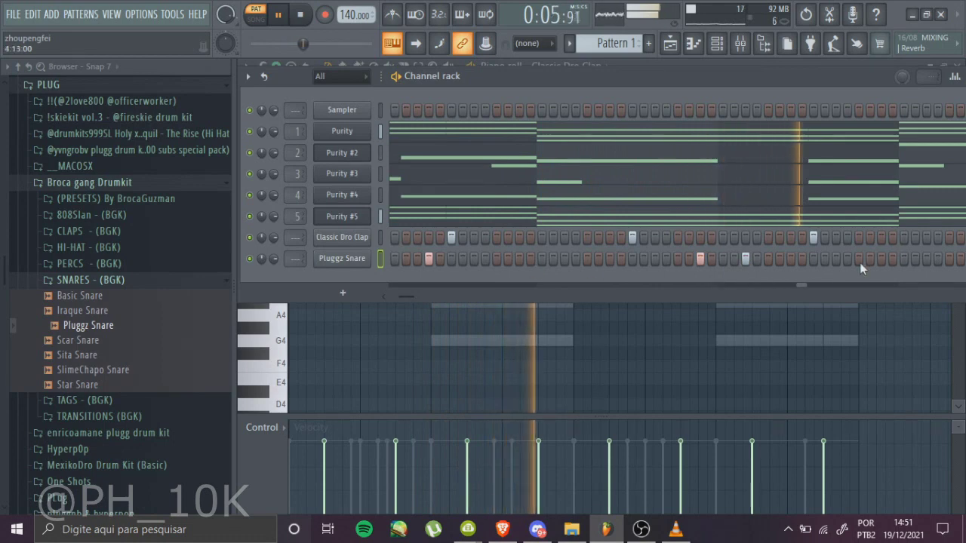
left_click(960, 259)
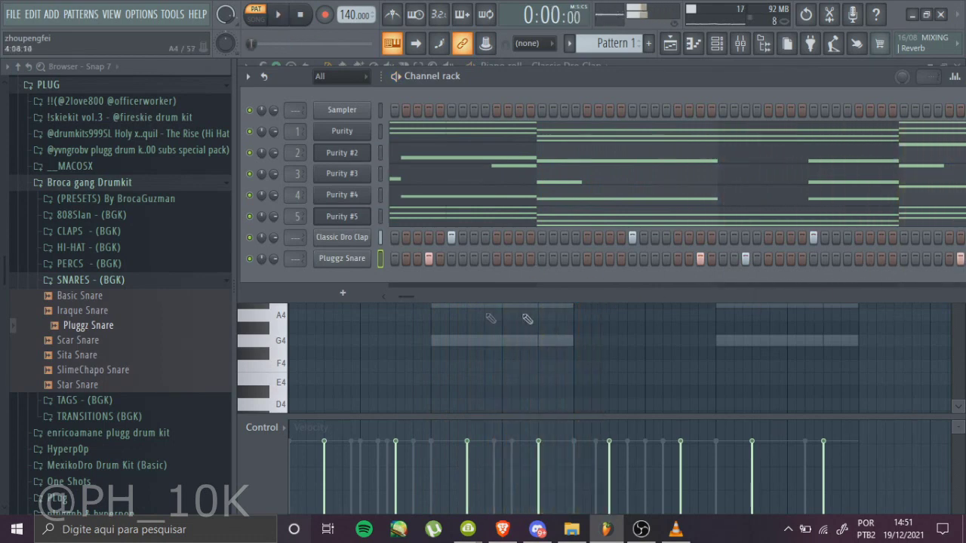
Place Pluggz Snare hits on step 15 of bar 5, steps 7 and 15 of bar 6, step 3 of bar 7 and step 7 of bar 8.
left_click_drag(432, 295, 445, 304)
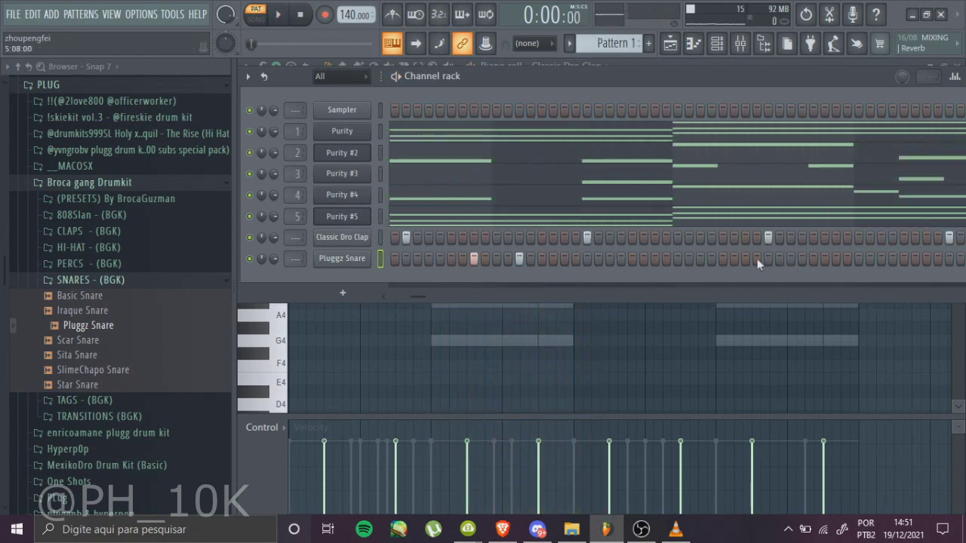
left_click(465, 304)
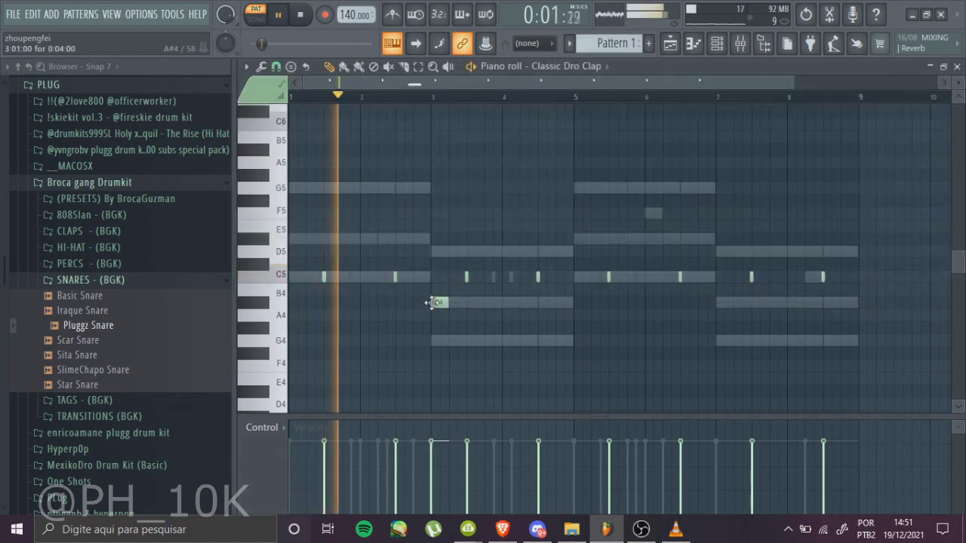
left_click(740, 45)
left_click_drag(434, 294, 500, 285)
left_click(541, 259)
left_click(633, 258)
left_click(675, 259)
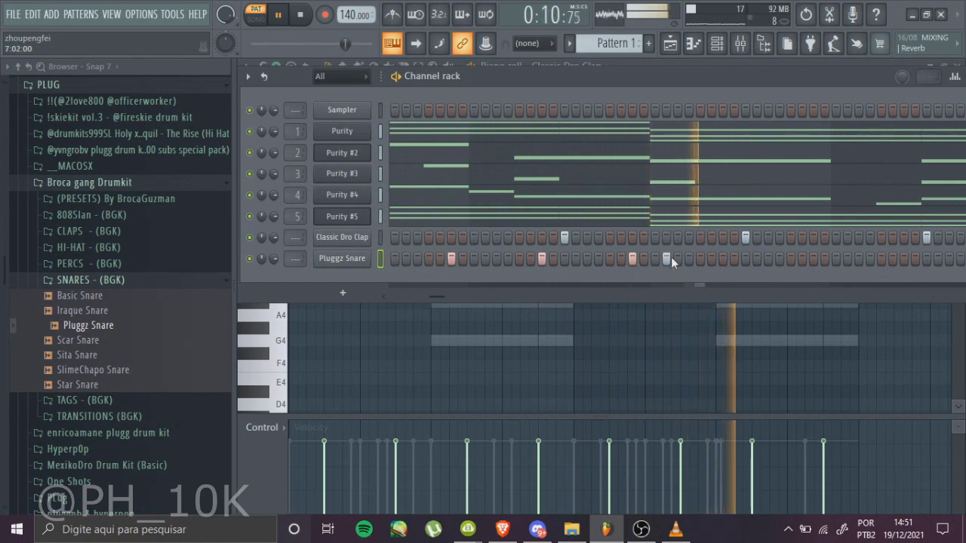
mouse_move(446, 298)
left_mouse_down()
mouse_move(408, 304)
mouse_move(456, 303)
left_mouse_up()
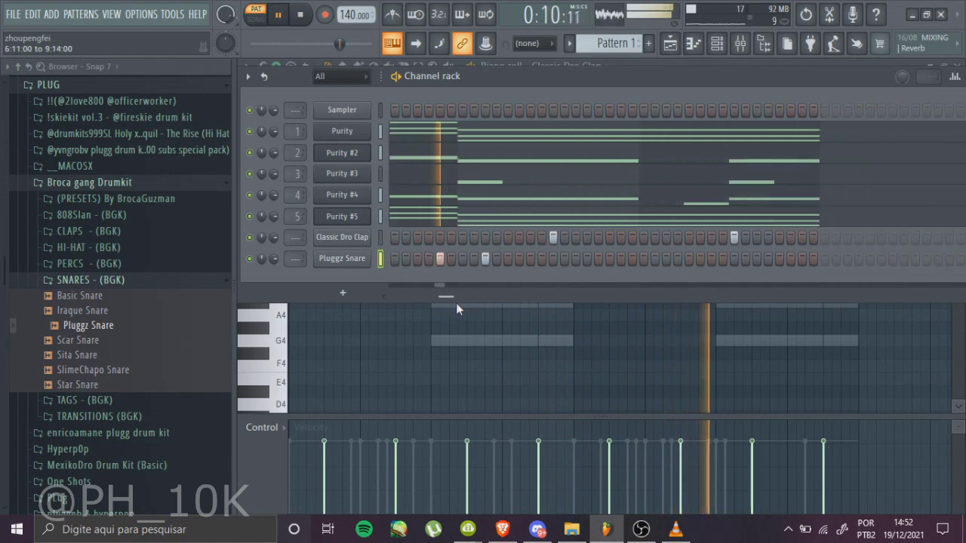
left_click(710, 260)
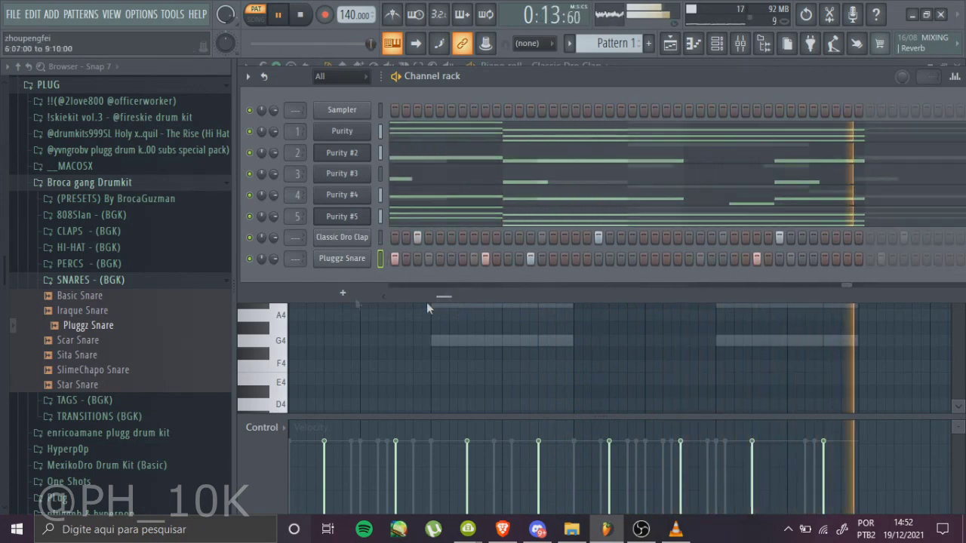
Add Bomba Hi-Hat from the Broca gang Drumkit's HI-HAT folder as a new channel above Classic Dro Clap.
left_click(90, 279)
left_click(88, 247)
left_click(113, 277)
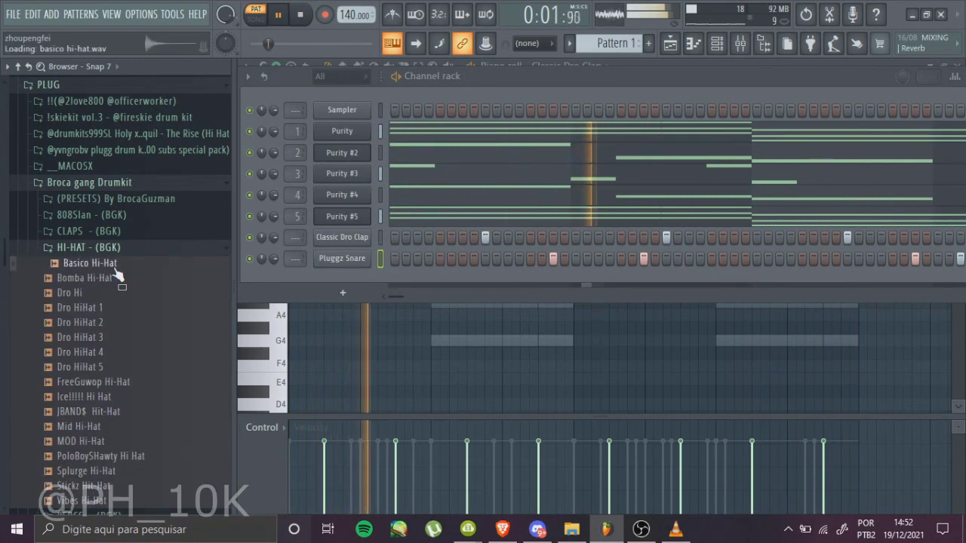
left_click_drag(113, 283, 353, 232)
Place Bomba Hi-Hat hits on steps 1, 7 and 13 of bar 1 and steps 3, 5 and 13 of bar 2.
left_click(462, 237)
left_click(531, 238)
left_click(599, 238)
left_click(620, 237)
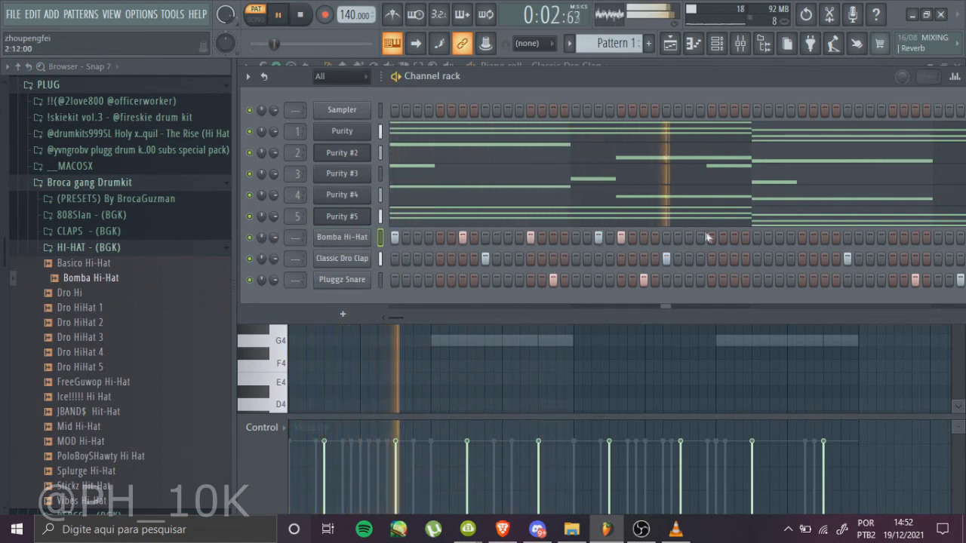
left_click(710, 237)
Place Bomba Hi-Hat hits on steps 3, 5 and 13 of bar 3 and steps 5, 7 and 13 of bar 4.
left_click(778, 238)
left_click(790, 238)
key("space")
left_click(801, 240)
left_click_drag(391, 318, 407, 317)
left_click(576, 238)
left_click(666, 237)
left_click(678, 238)
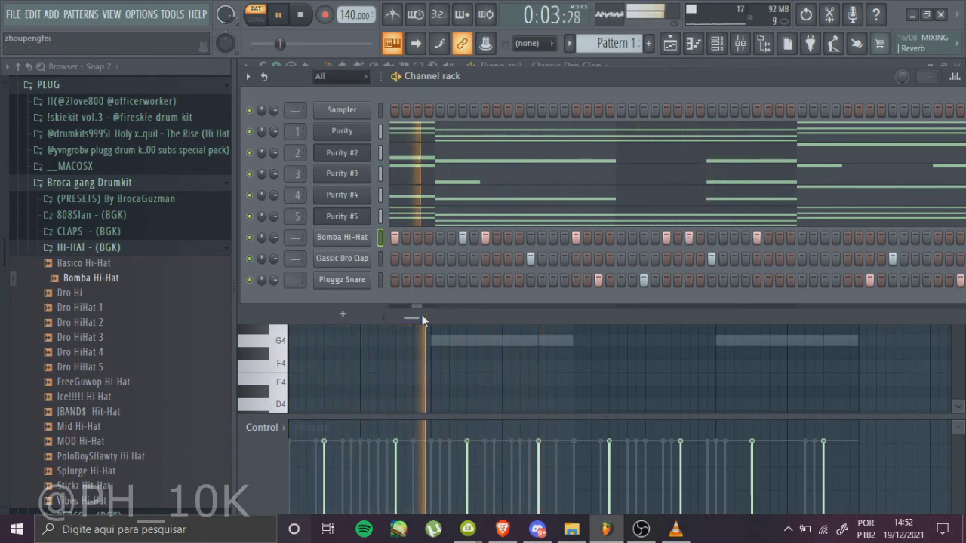
Place Bomba Hi-Hat hits on steps 1, 11 and 13 of bar 5 and steps 3 and 5 of bar 6.
left_click_drag(421, 314, 496, 317)
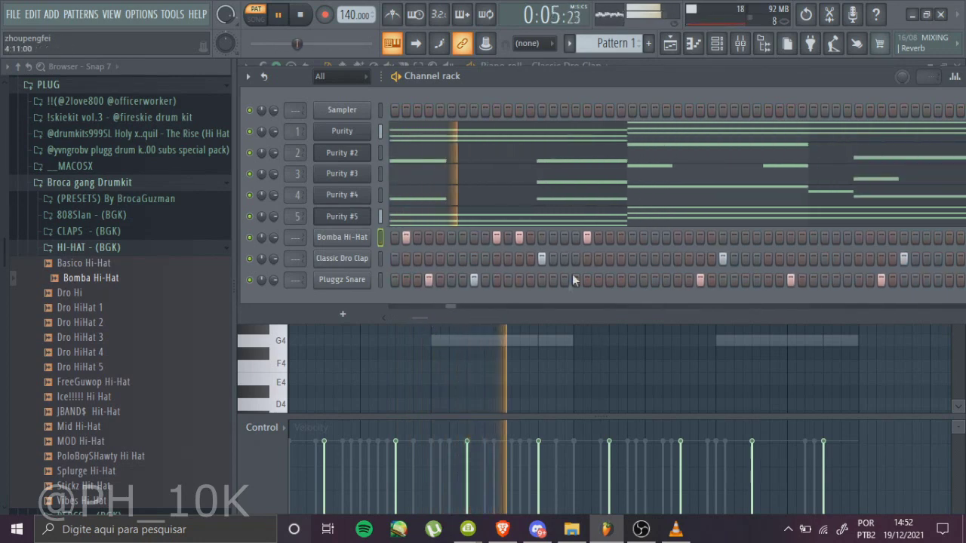
left_click(677, 238)
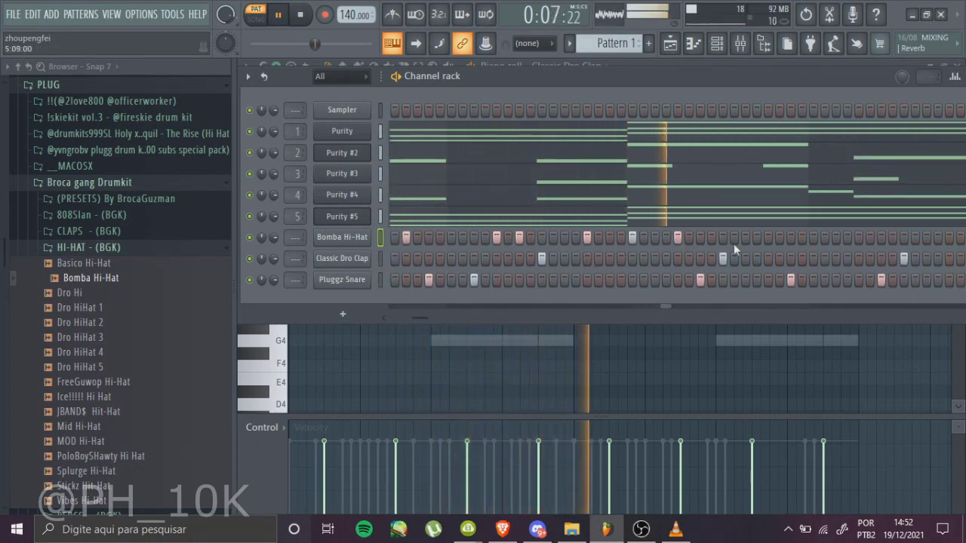
left_click(676, 238)
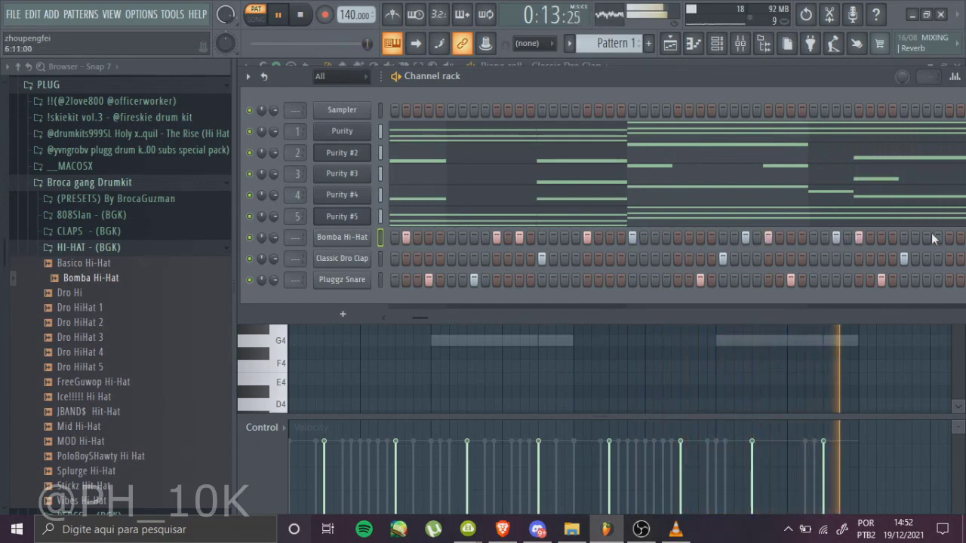
Place Bomba Hi-Hat hits on steps 11 and 13 of bar 6, 5, 11 and 13 of bar 7, and 3 and 13 of bar 8.
left_click_drag(441, 317, 457, 317)
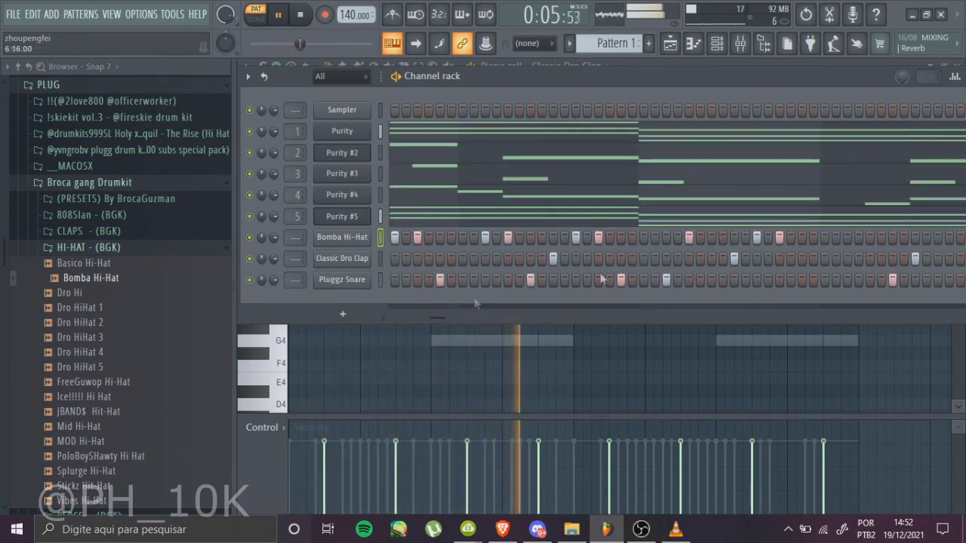
left_click_drag(435, 322, 446, 320)
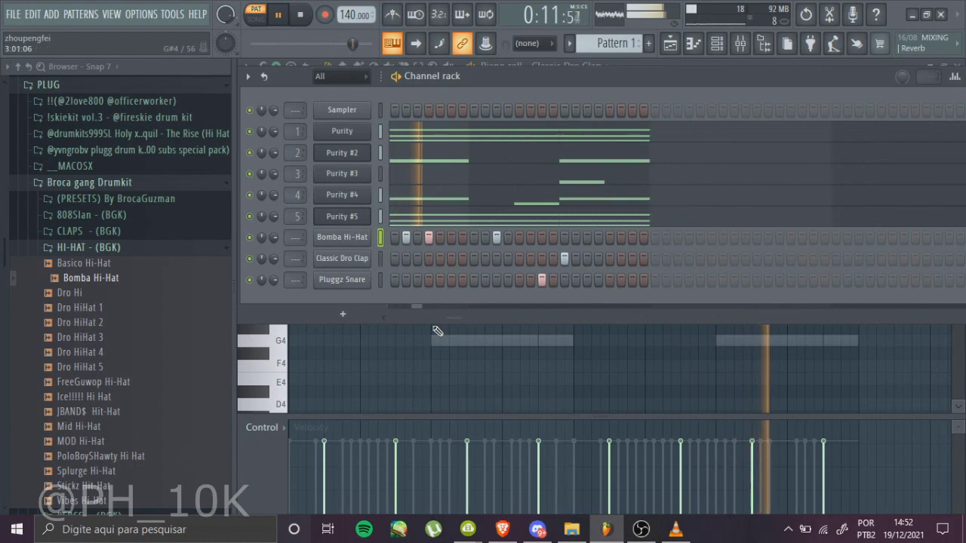
left_click(611, 237)
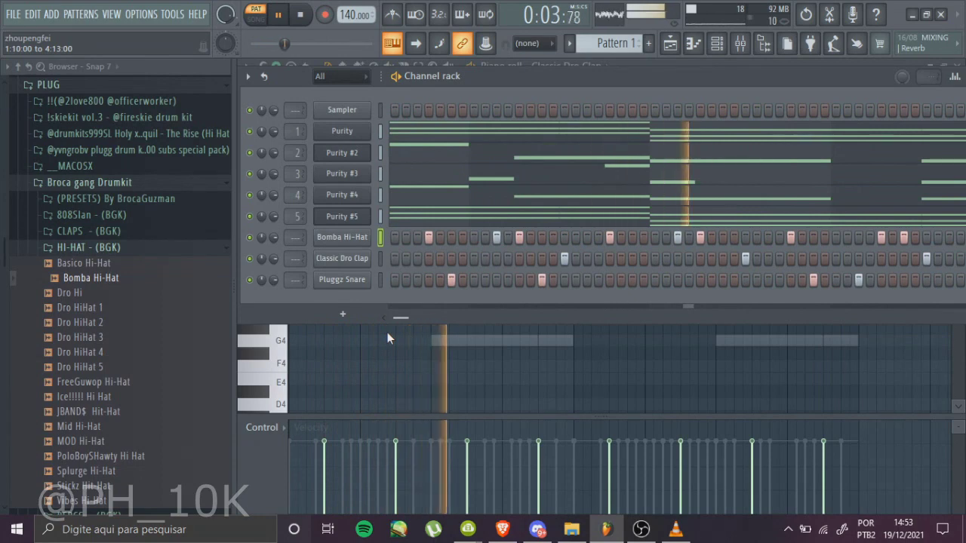
Add YNGKANE! - Adventure (Open Hat) from the PLUGGZ V.2 kit's Open Hats folder as a new channel.
left_click(72, 247)
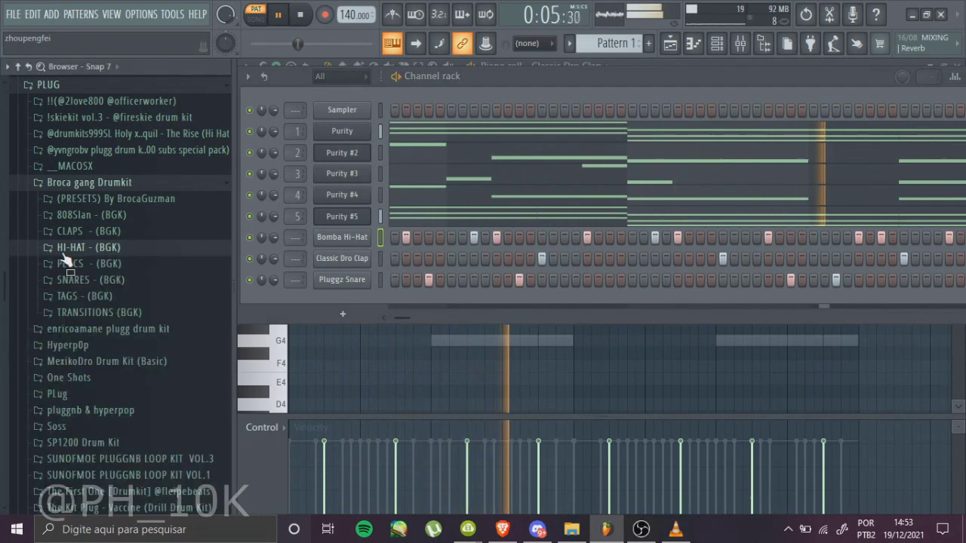
left_click(87, 184)
scroll(167, 323, "down", 3)
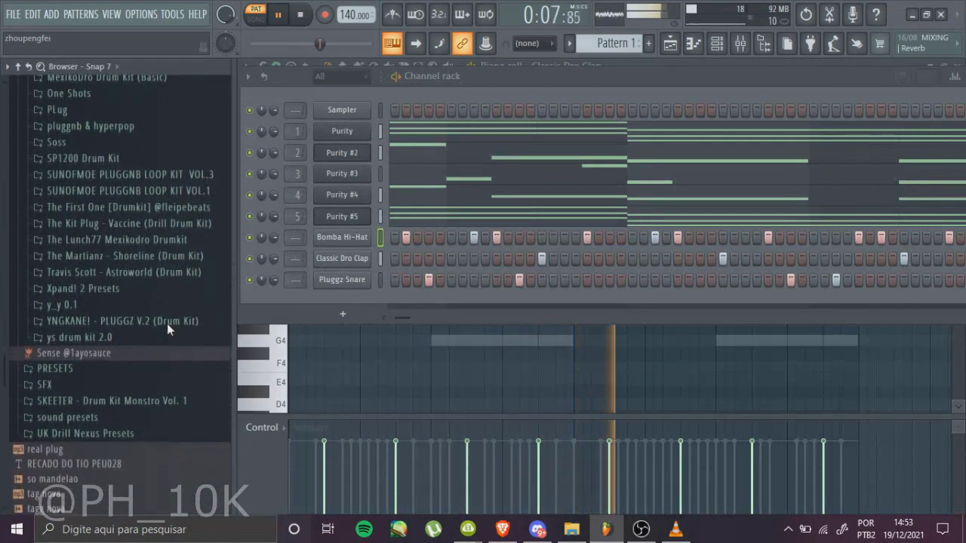
left_click(166, 323)
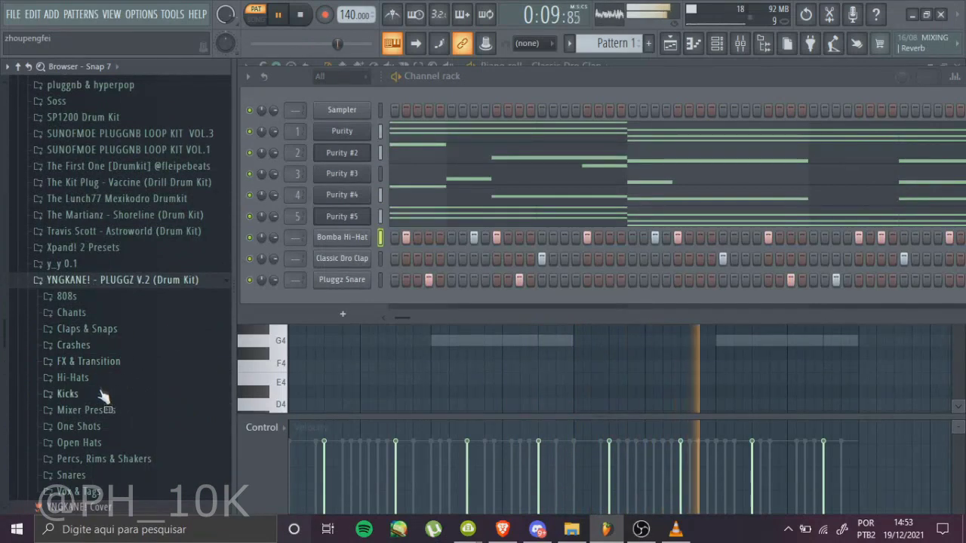
left_click(78, 427)
left_click(94, 428)
left_click(89, 443)
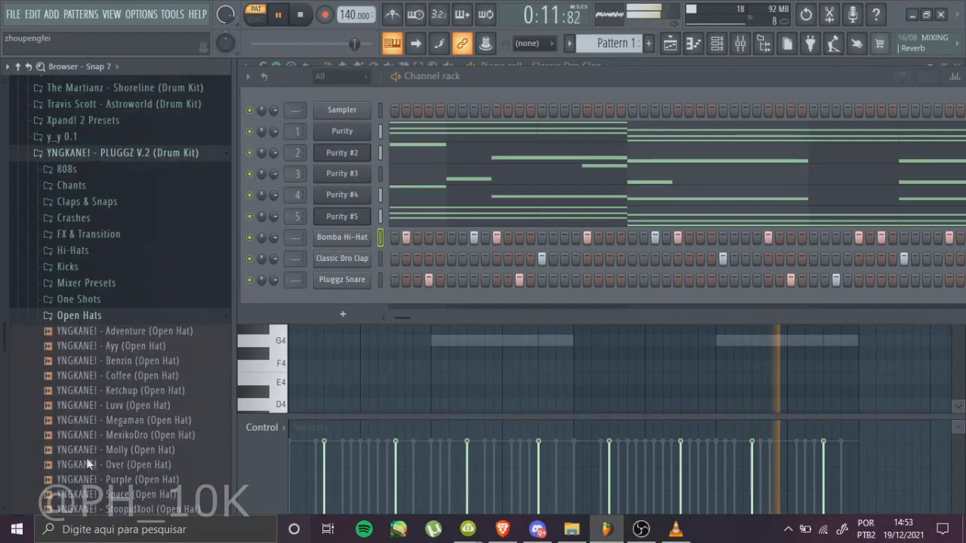
left_click_drag(156, 332, 354, 306)
Place open hat hits on step 5 of bars 1 and 3, duplicate them into bars 5 and 7, and play the pattern.
left_click(441, 302)
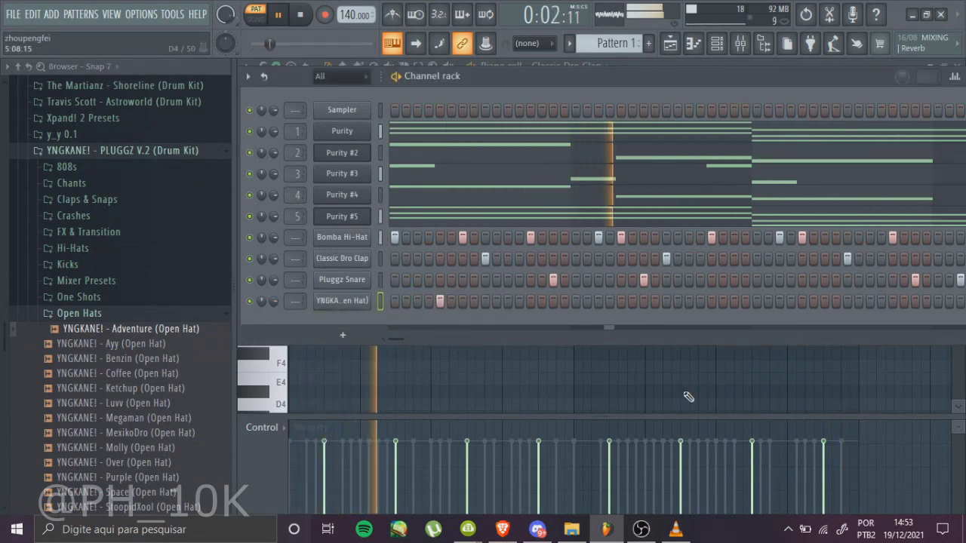
left_click(802, 302)
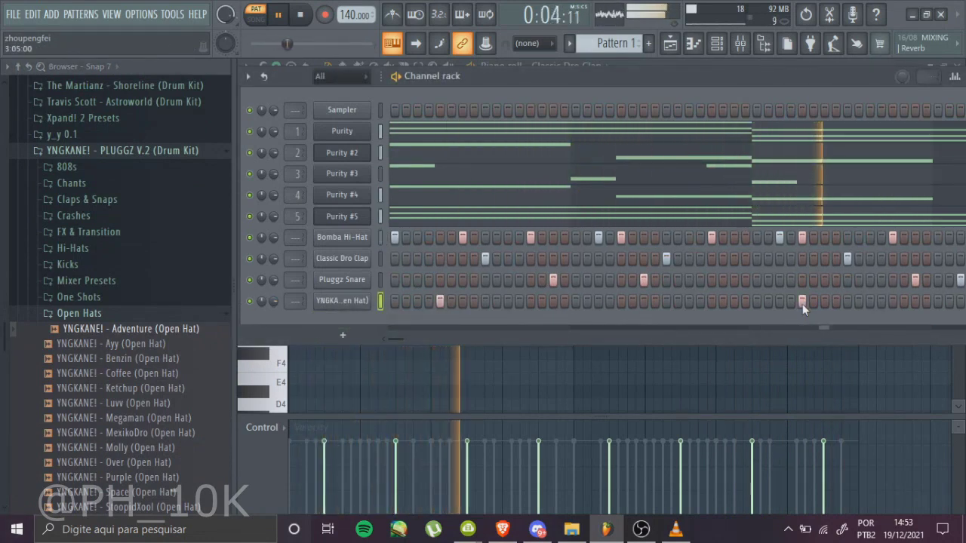
right_click(368, 303)
left_click(400, 301)
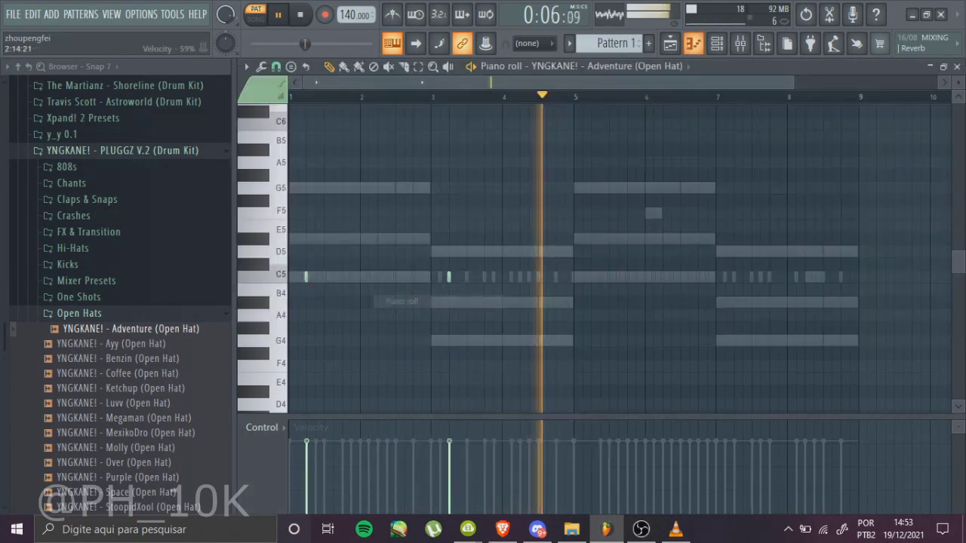
key("space")
left_click(334, 97)
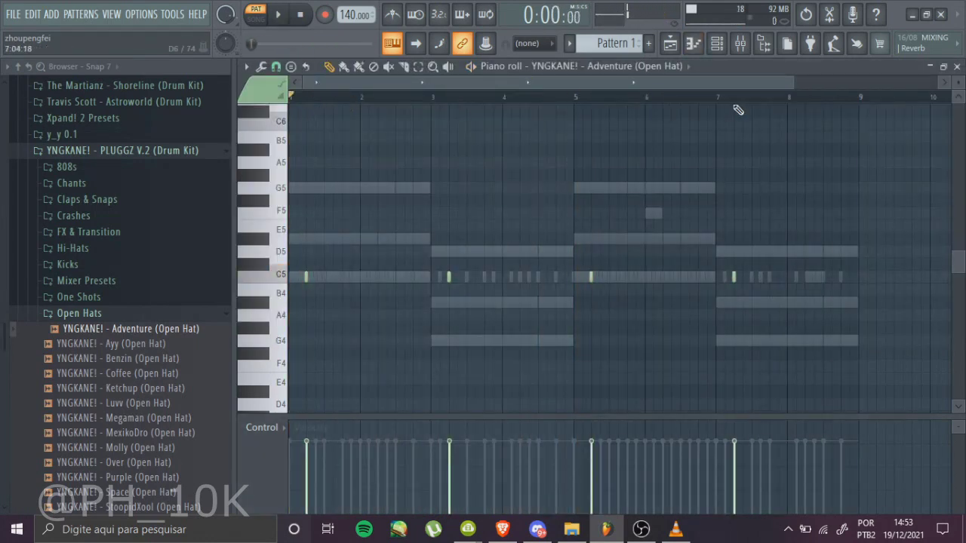
key("space")
key("F6")
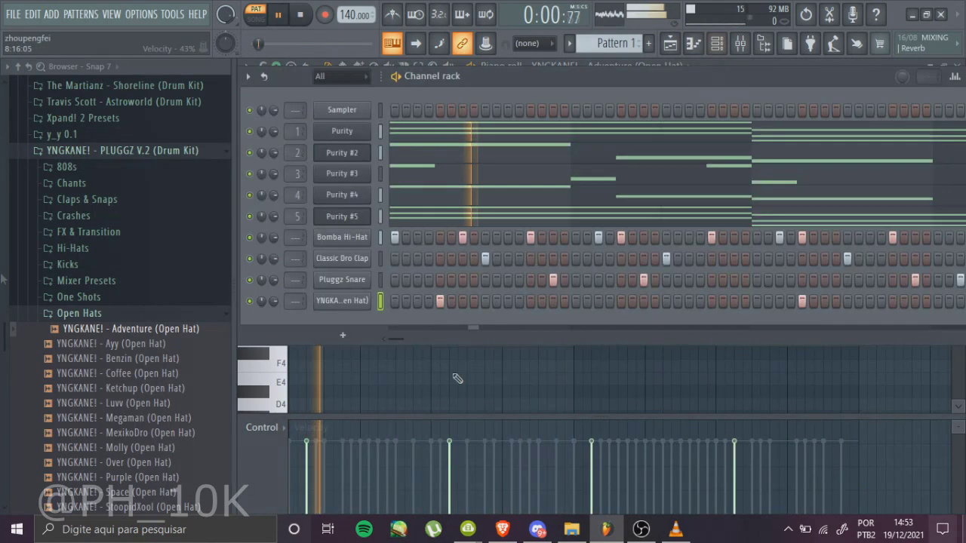
Add YNGKANE! - Plugg 3 (Chant) from the PLUGGZ V.2 kit's Chants folder as a new channel.
left_click(96, 311)
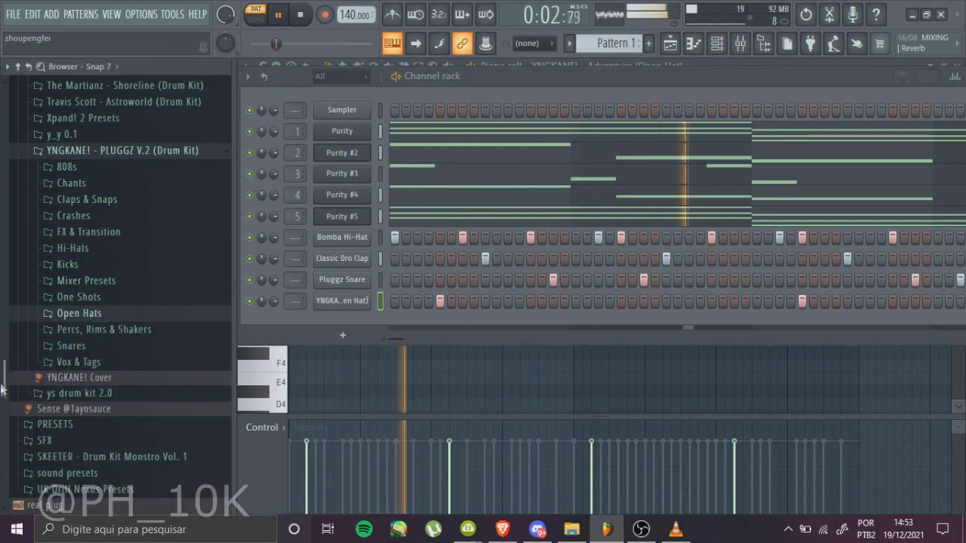
scroll(4, 385, "up", 1)
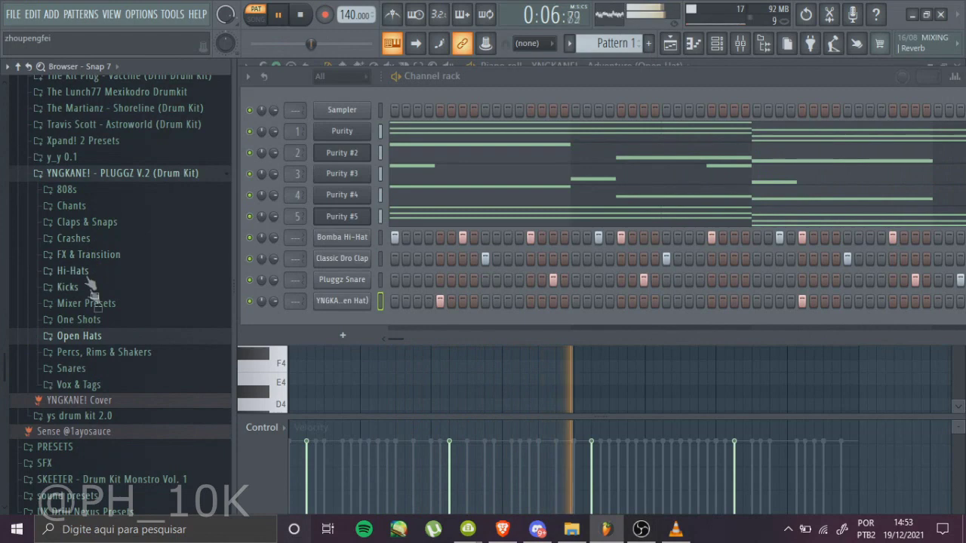
left_click(72, 205)
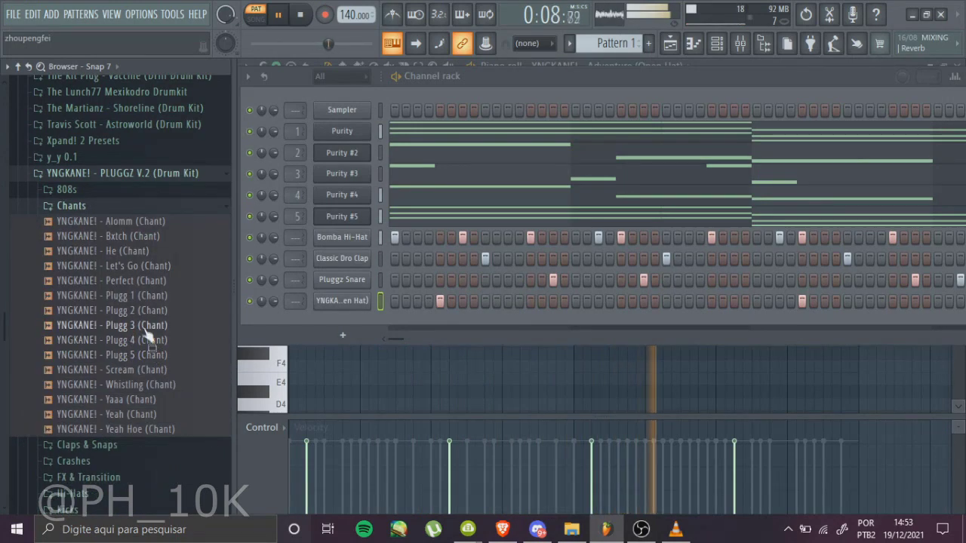
left_click_drag(380, 335, 364, 319)
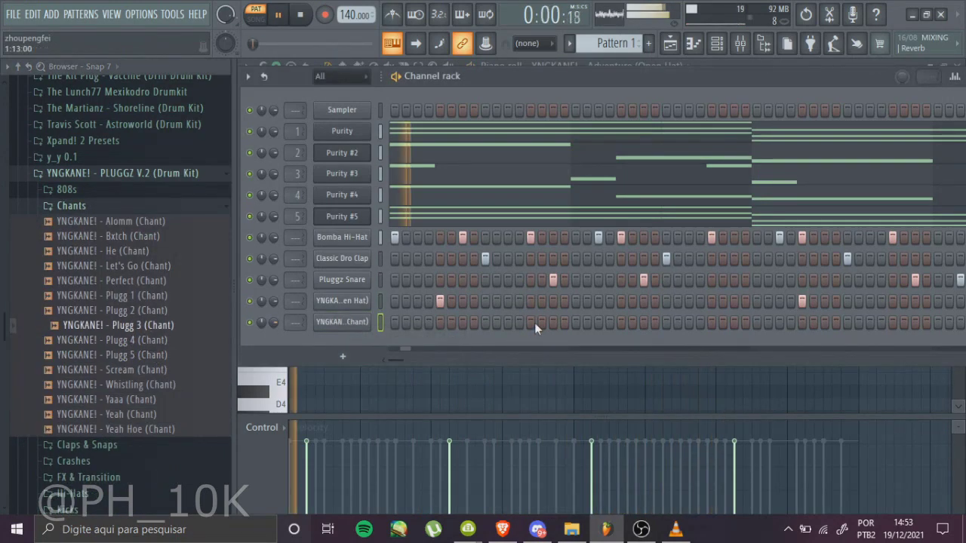
Place Plugg 3 chant hits on step 13 of bars 1 and 2 and duplicate them through bar 8.
left_click(533, 322)
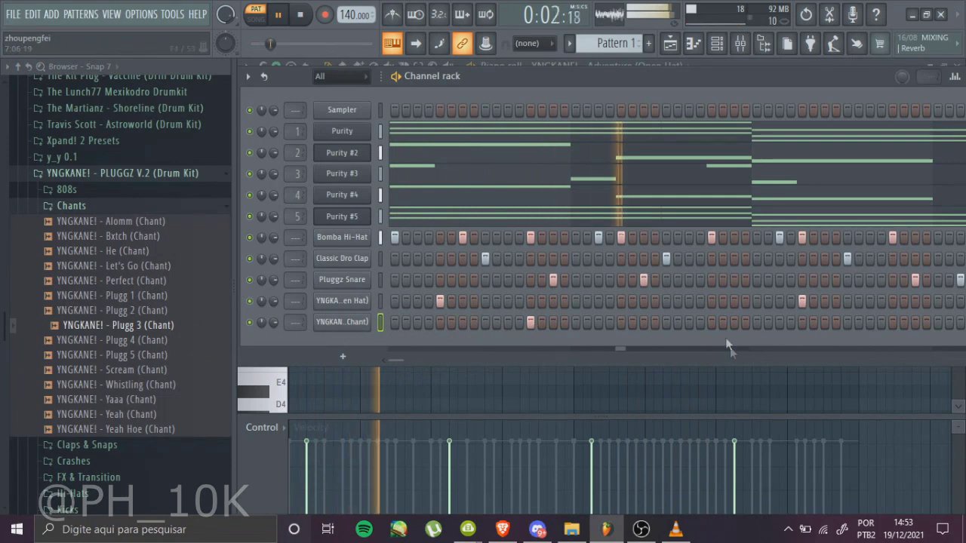
right_click(365, 321)
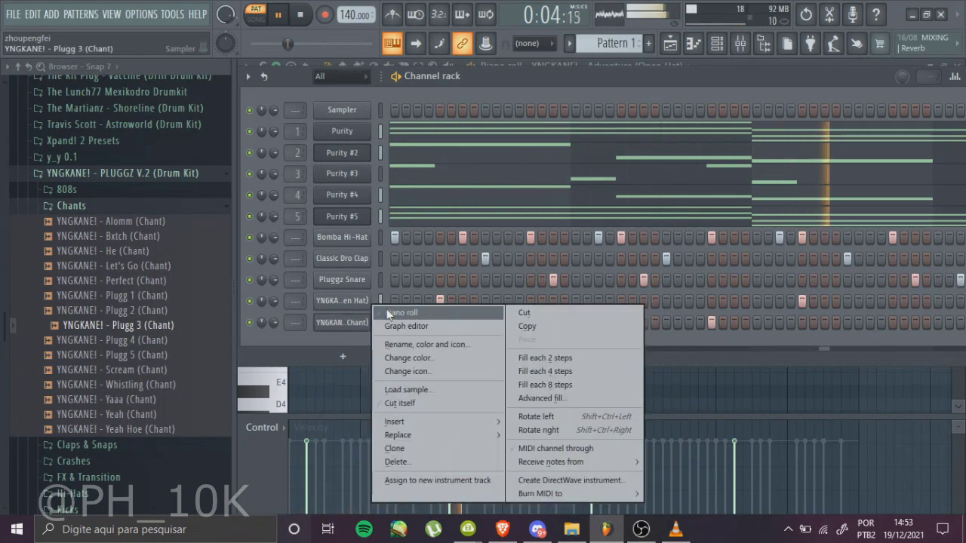
left_click(400, 314)
left_click_drag(440, 98, 5, 172)
key("ctrl+b")
key("ctrl+b")
key("ctrl+b")
left_click_drag(324, 97, 6, 76)
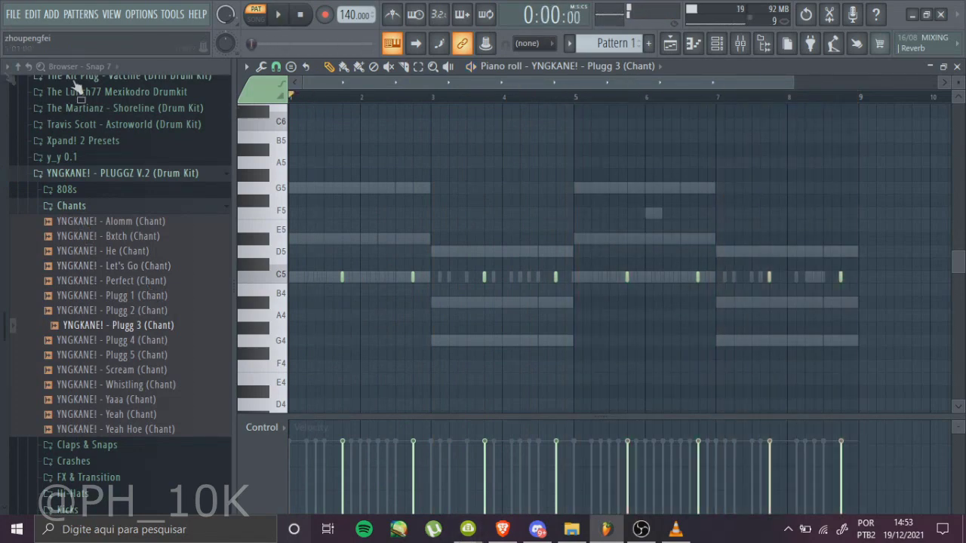
Remove the Plugg 3 chant hit in bar 3, add one on step 15 of bar 6, and collapse the Chants folder.
left_click(739, 44)
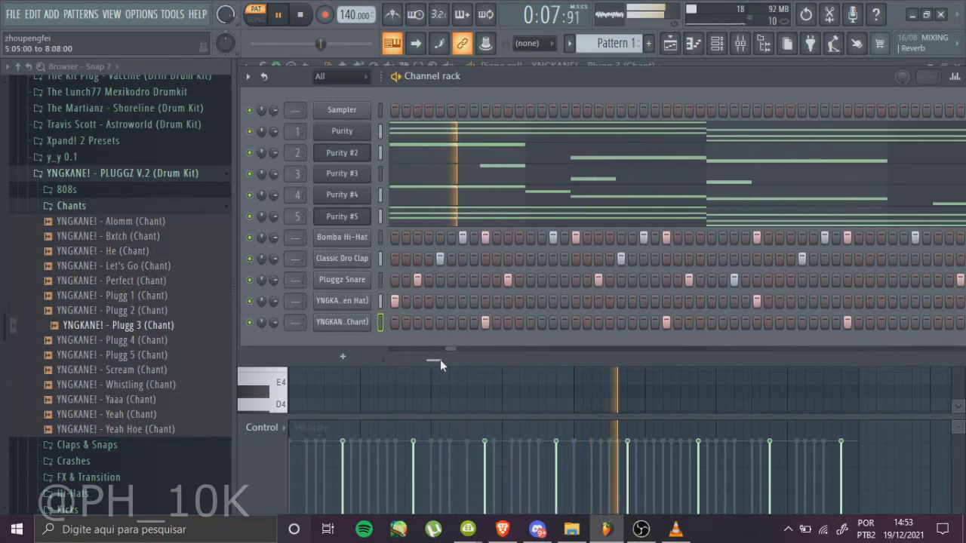
left_click(689, 322)
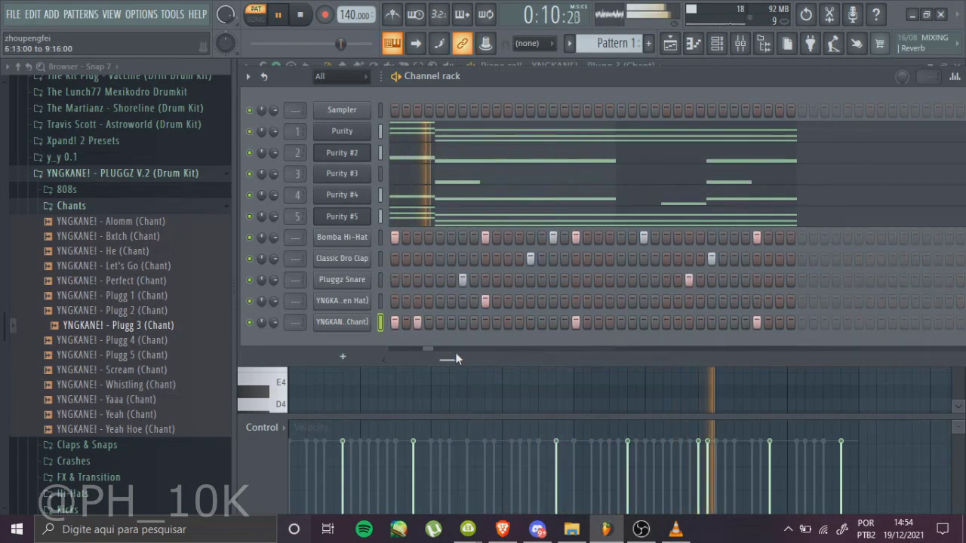
left_click(112, 209)
left_click_drag(403, 357, 433, 353)
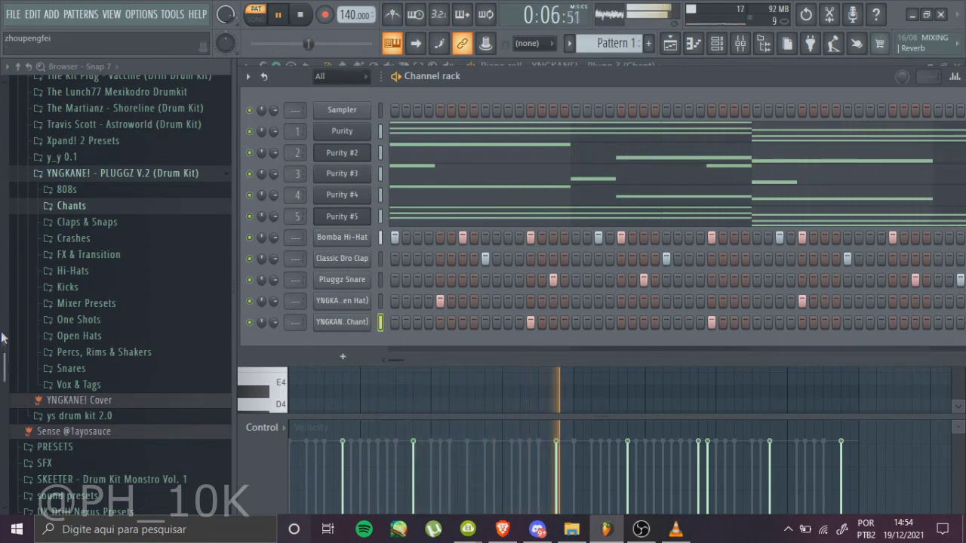
Add 808 (24) Mexikodro 2 from The Lunch77 Mexikodro Drumkit's 808s folder as a new channel.
scroll(3, 359, "up", 2)
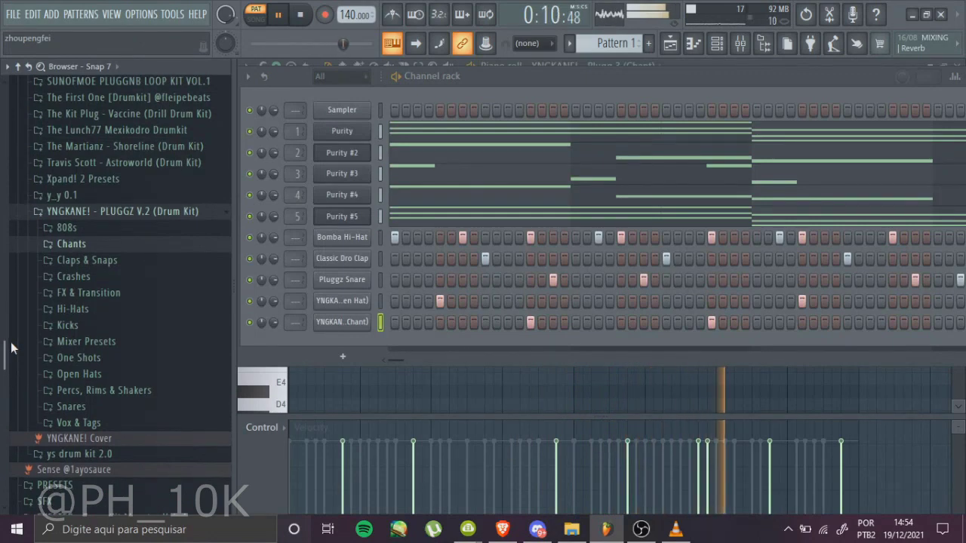
left_click(92, 213)
left_click_drag(4, 360, 4, 329)
left_click(71, 370)
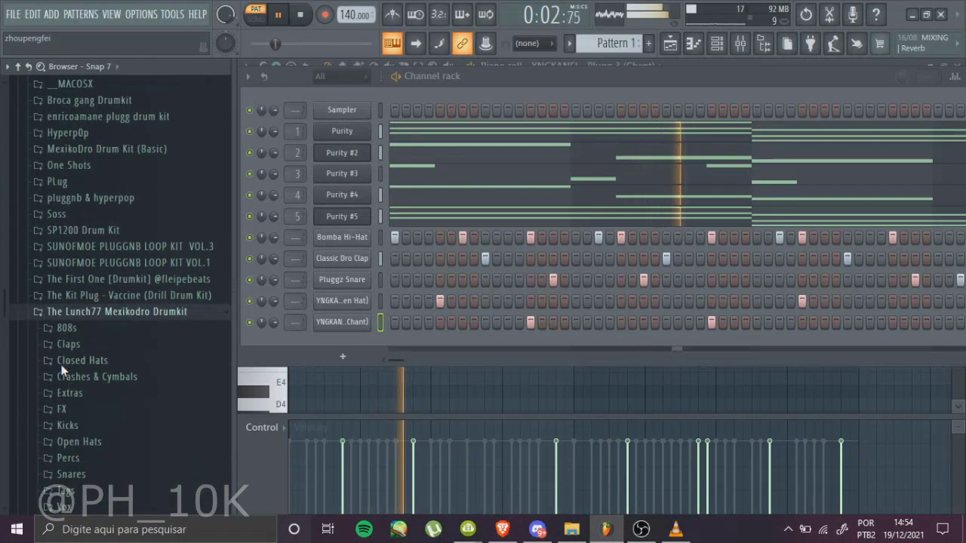
left_click(70, 329)
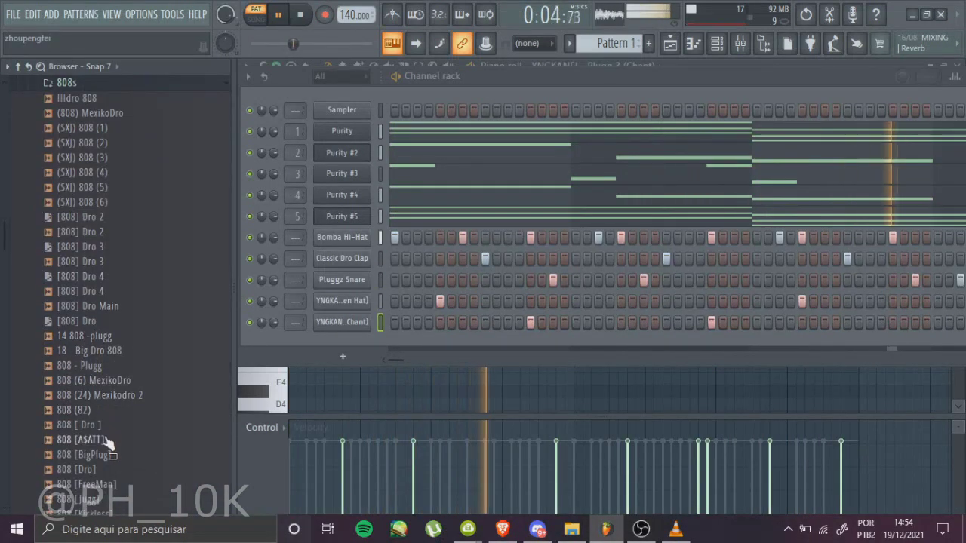
left_click_drag(318, 230, 322, 234)
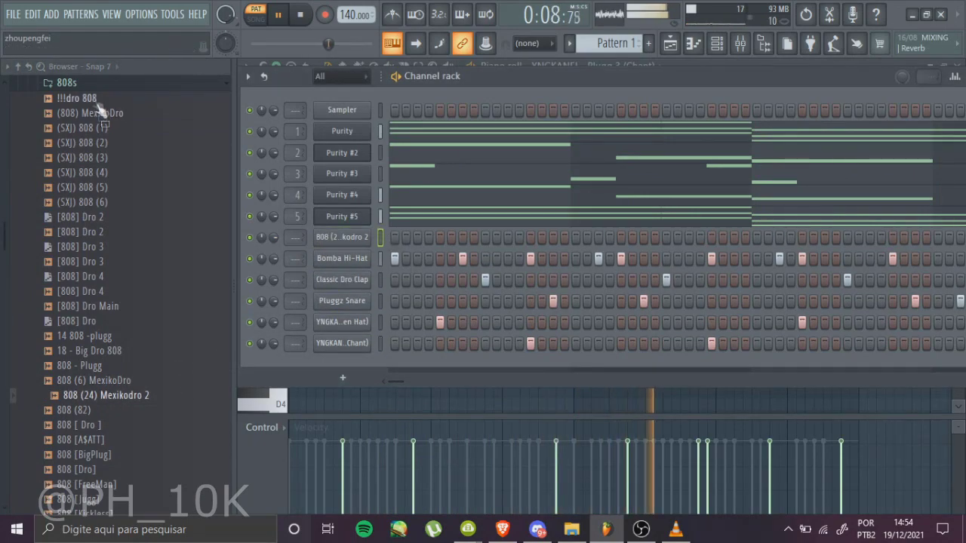
Collapse the open drum kit folders in the browser and open the 808 mixer presets inside PRESETS.
left_click(67, 82)
scroll(3, 331, "up", 3)
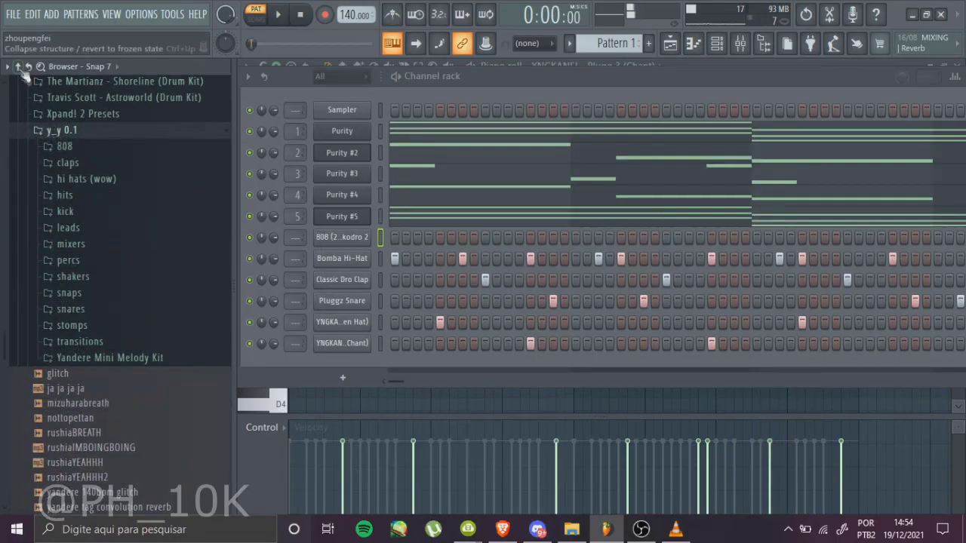
left_click(22, 70)
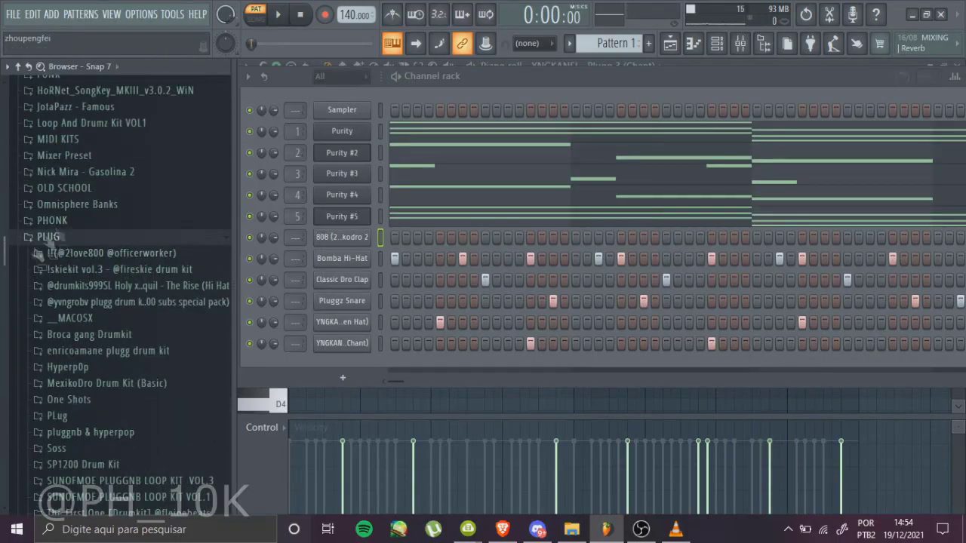
left_click(38, 252)
left_click(62, 285)
left_click(54, 269)
Load the MexikoDro 2 (808) preset onto the Master mixer track and return to the channel rack.
left_click_drag(83, 299, 343, 253)
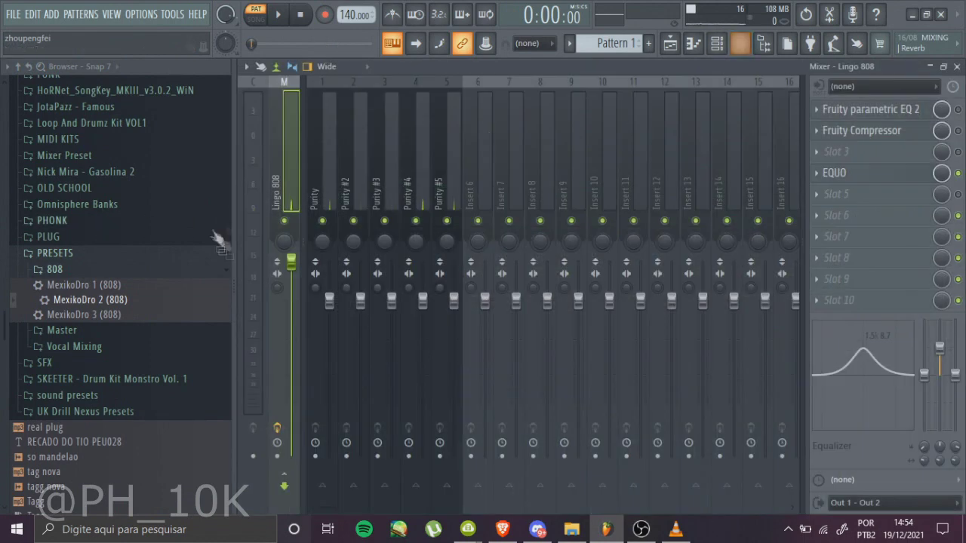
left_click(717, 44)
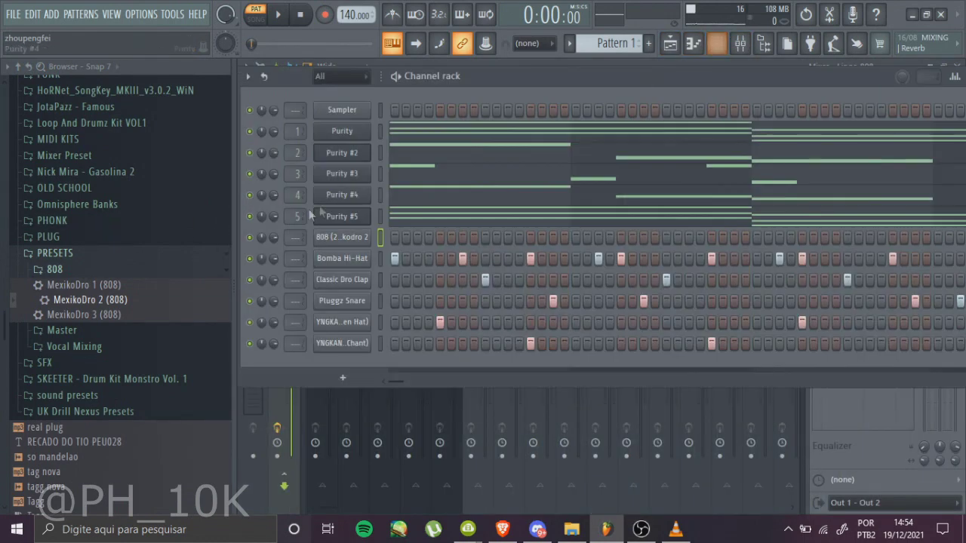
Route the 808 through chant channels to mixer tracks 6 to 11 and load MexikoDro 2 (808) onto track 6.
left_click_drag(383, 235, 378, 342)
left_click(740, 43)
left_click(482, 143)
right_click(482, 143)
mouse_move(580, 225)
left_click(724, 236)
left_click_drag(81, 300, 486, 175)
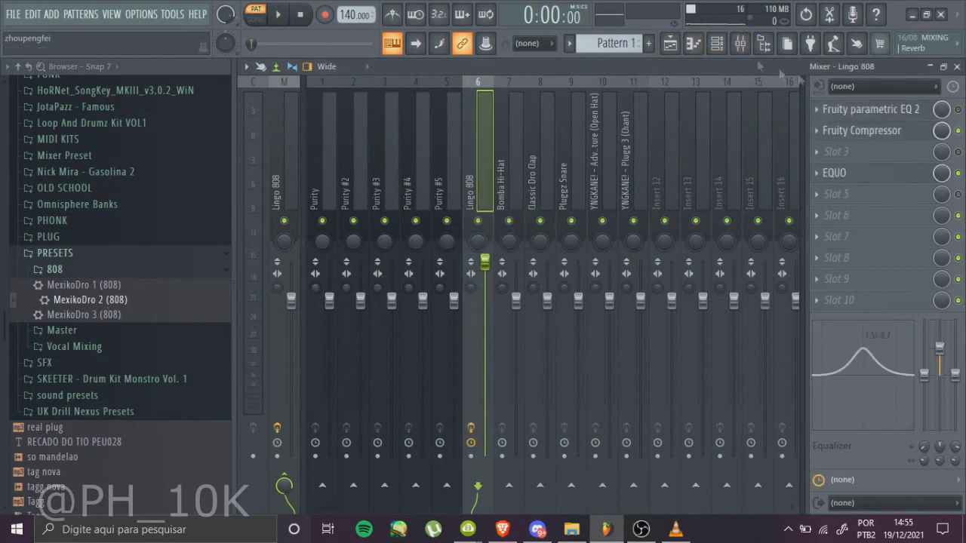
Load the MexikoDro 1 (Master) preset from the PRESETS Master folder onto the Master mixer track.
left_click(717, 44)
left_click(80, 271)
left_click(82, 286)
left_click(740, 44)
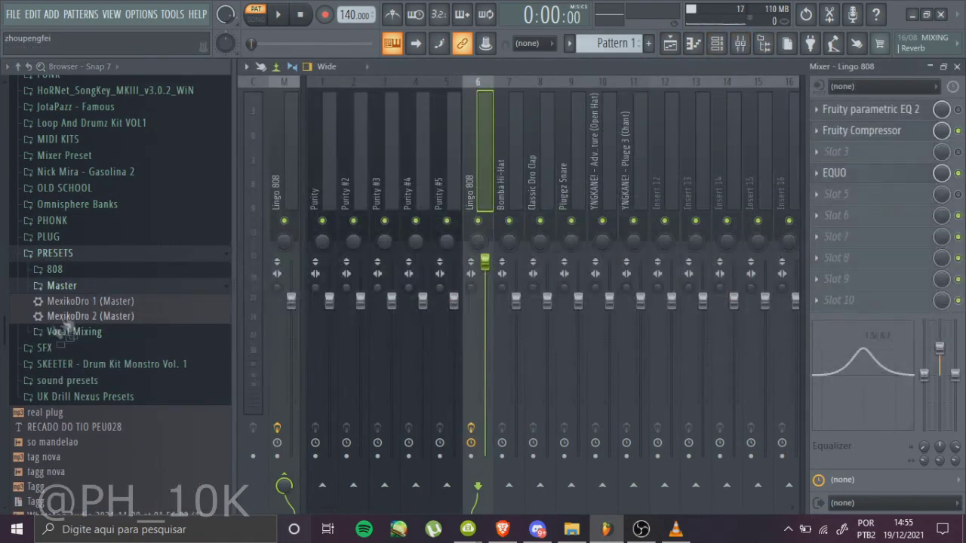
left_click_drag(91, 301, 288, 177)
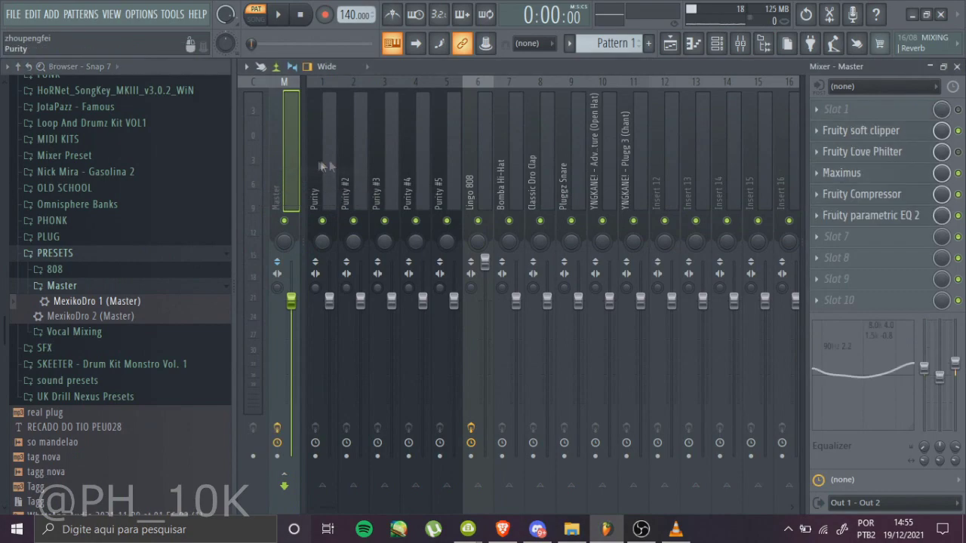
Play the pattern and lower the volume of the first Purity mixer track.
left_click(318, 173)
key("space")
left_click_drag(329, 301, 328, 377)
Add Fruity Reeverb 2 and Fruity Flangus to the first two effect slots of the Purity mixer track.
left_click(817, 109)
mouse_move(839, 129)
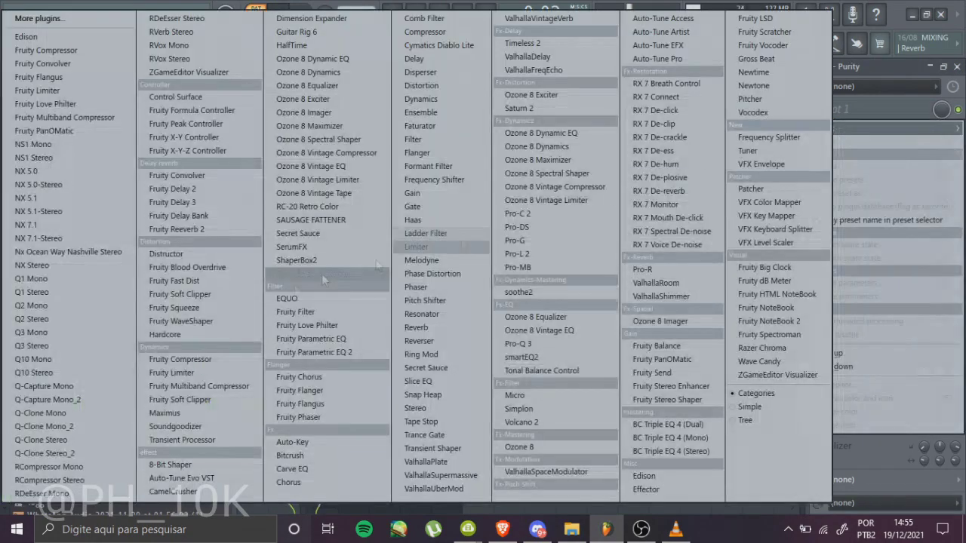
left_click(191, 232)
left_click(816, 131)
mouse_move(839, 150)
left_click(63, 80)
left_click(821, 111)
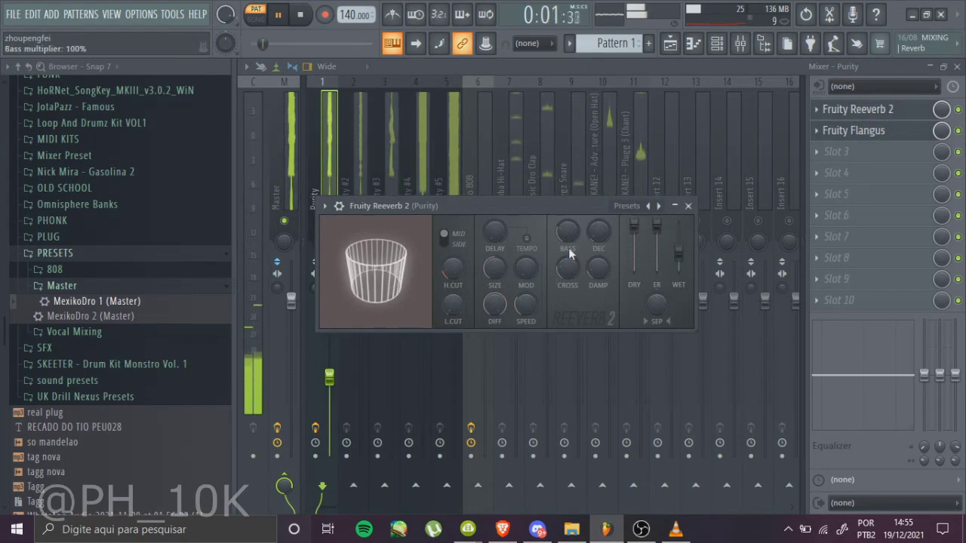
left_click(688, 206)
Add Fruity Reeverb 2 to the first effect slot of the Purity #2 mixer track.
left_click(354, 221)
left_click(361, 228)
left_click(816, 109)
mouse_move(839, 129)
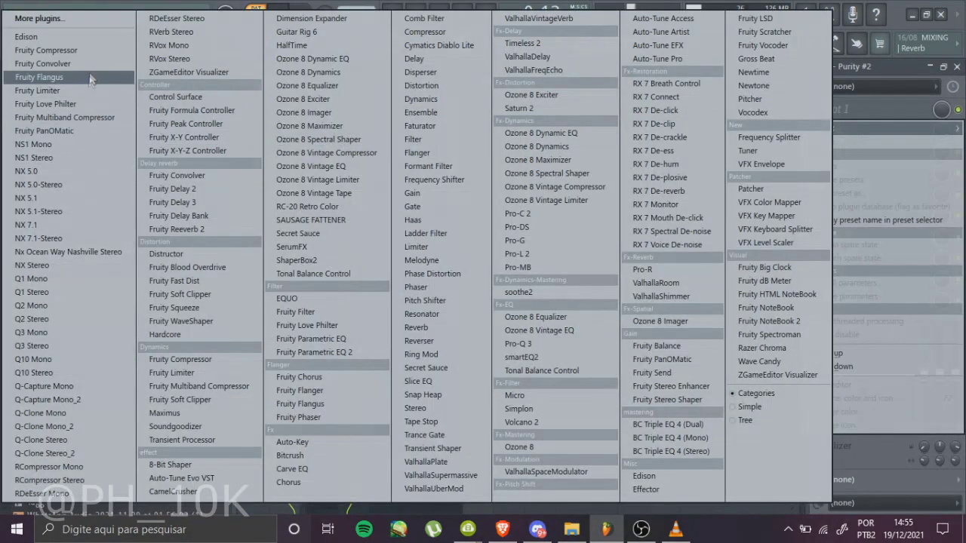
left_click(176, 229)
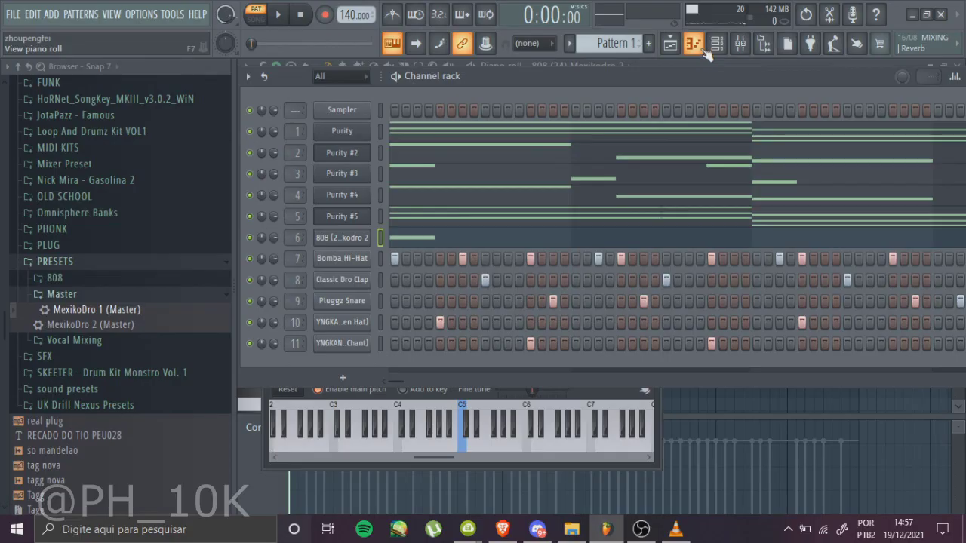
Place six-step 808 notes on G5 at bar 1 step 1 and bar 2 steps 5 and 11, and D5 at bar 3 step 1.
left_click(695, 45)
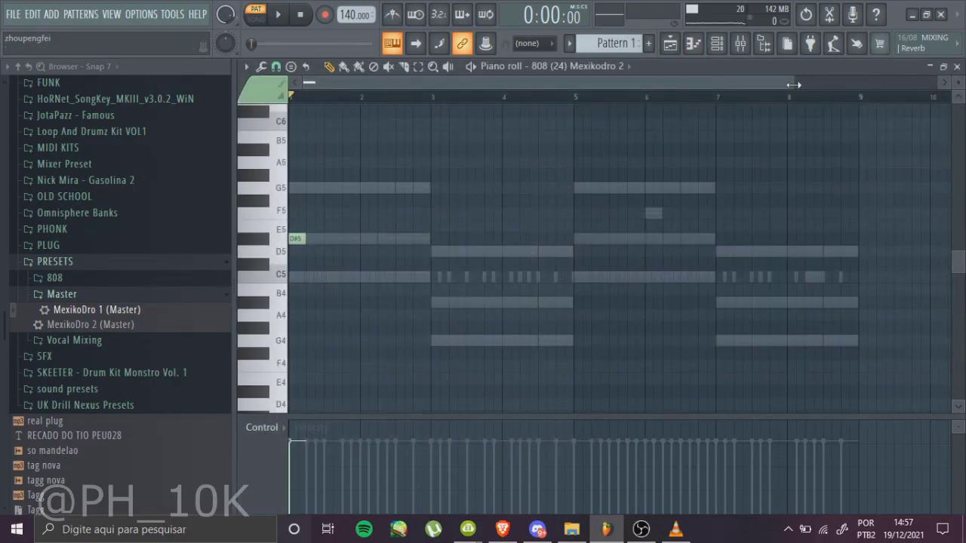
left_click_drag(787, 83, 435, 83)
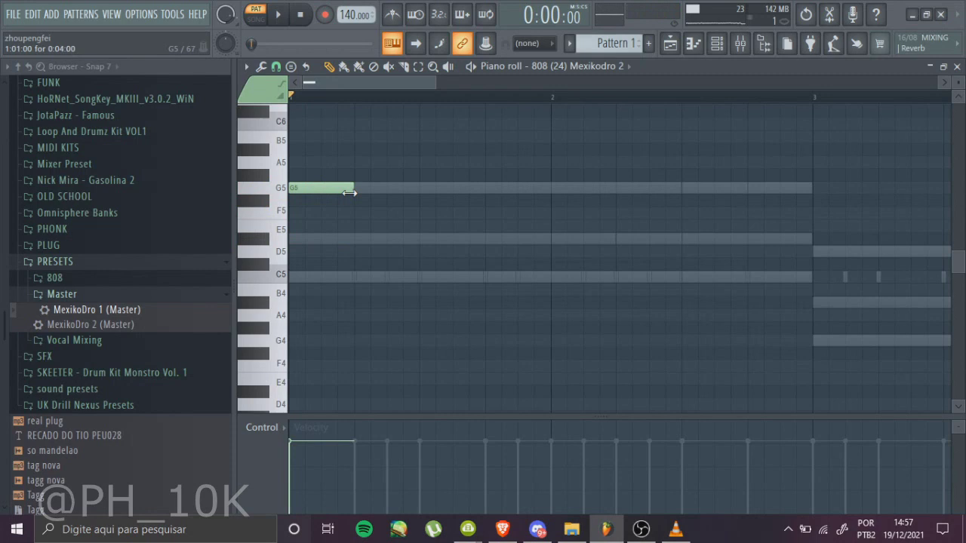
key("space")
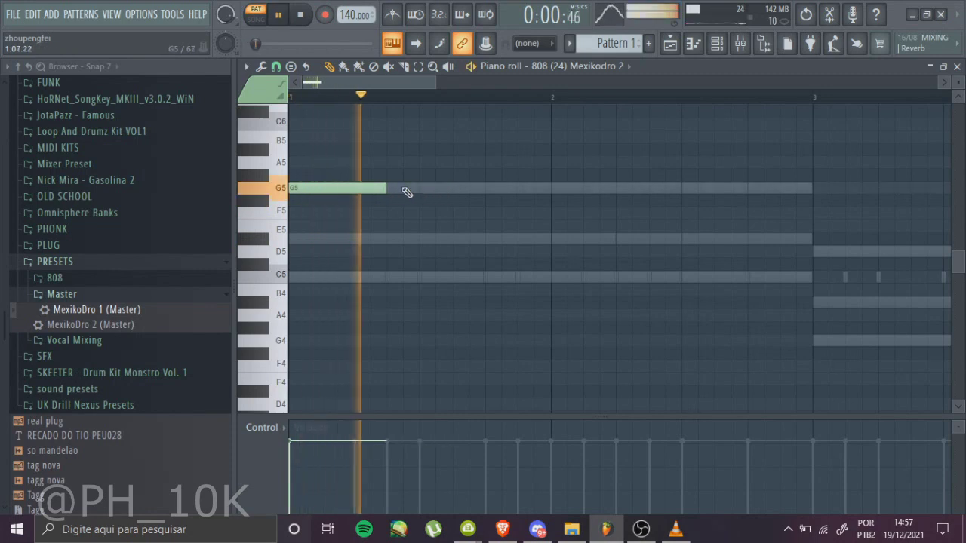
left_click(615, 190)
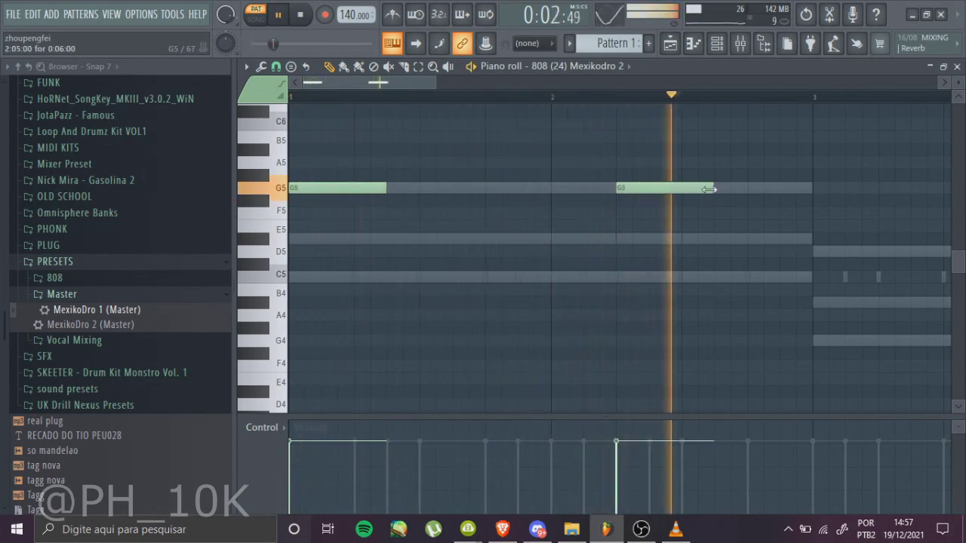
left_click(716, 189)
key("space")
left_click(820, 249)
key("space")
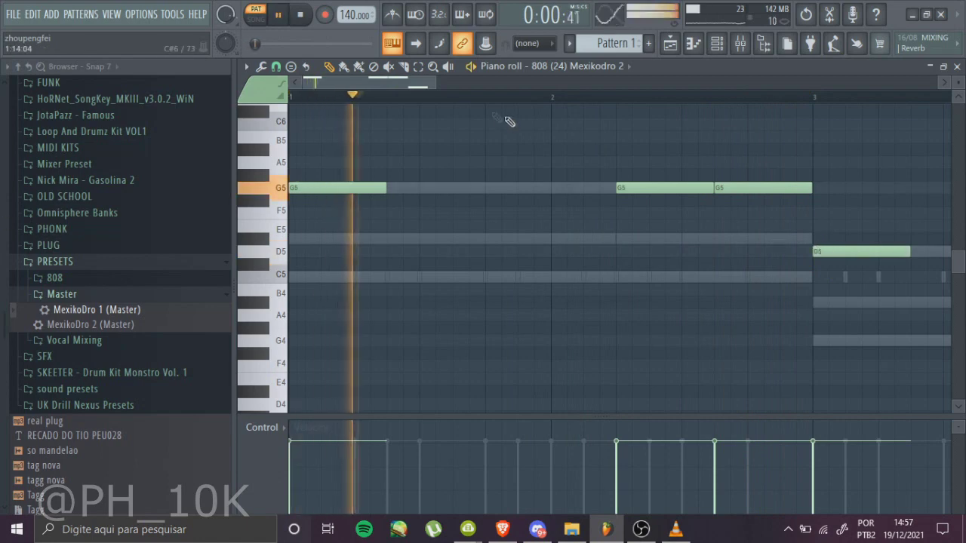
Add 808 notes on D5 at bar 4 steps 5 and 11, and on G5 at bar 5 step 1 and bar 6 steps 1 and 13.
scroll(465, 85, "down", 2)
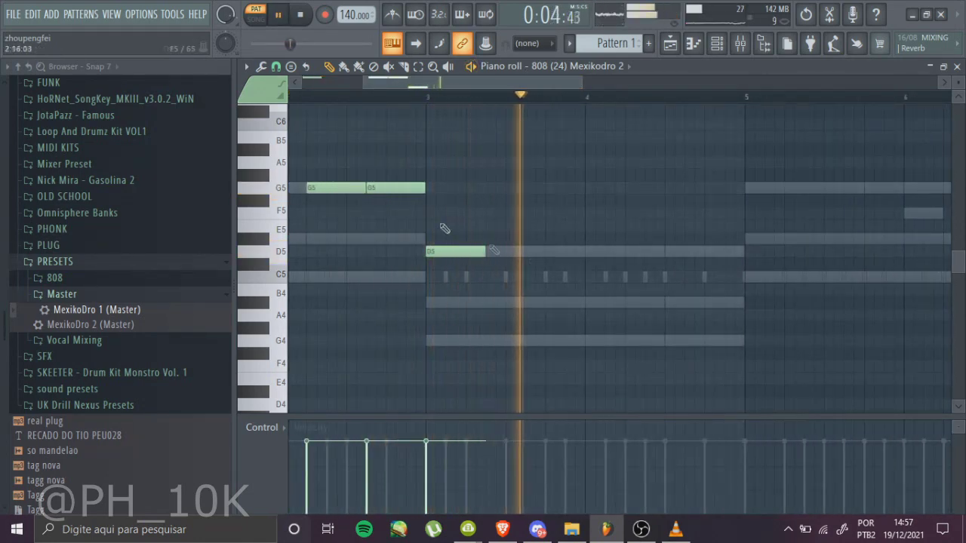
left_click(630, 252)
left_click(691, 252)
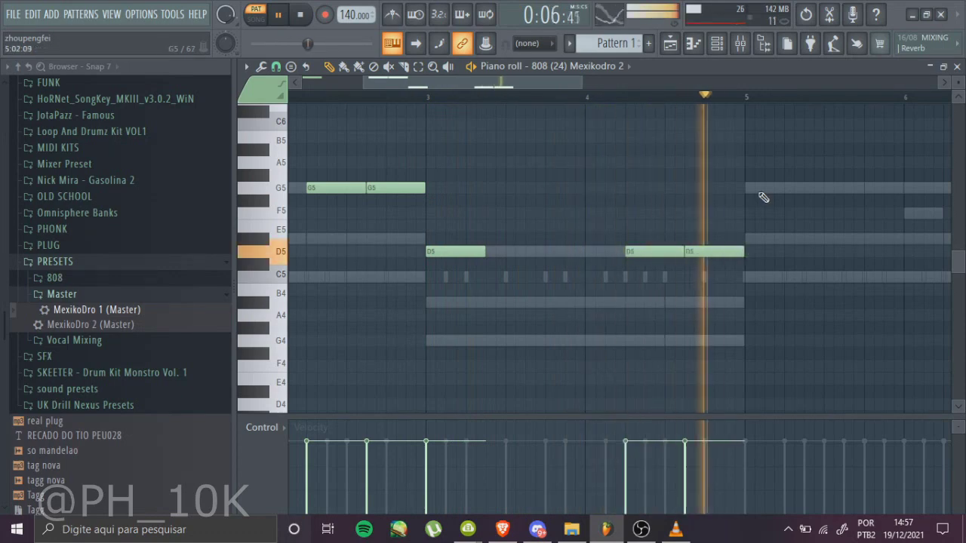
left_click(754, 188)
left_click(913, 189)
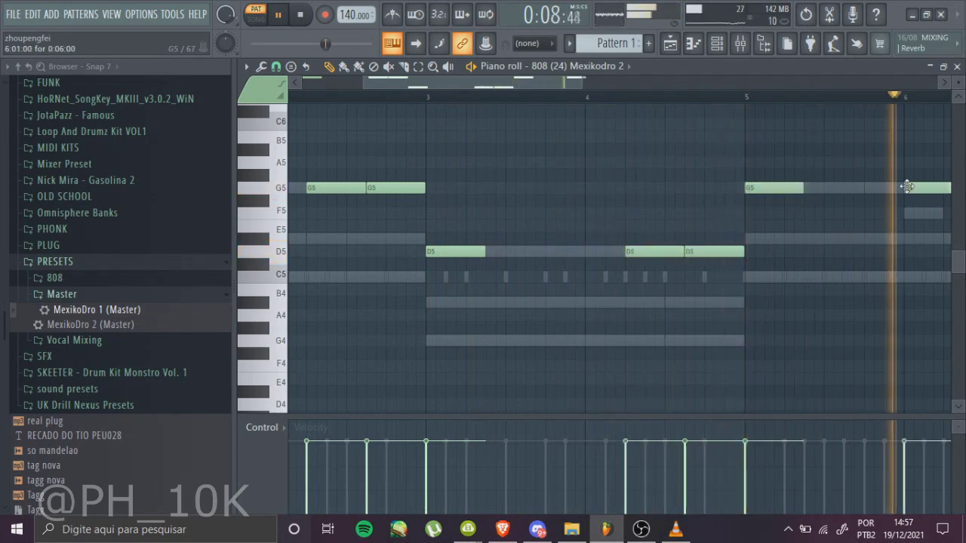
key("space")
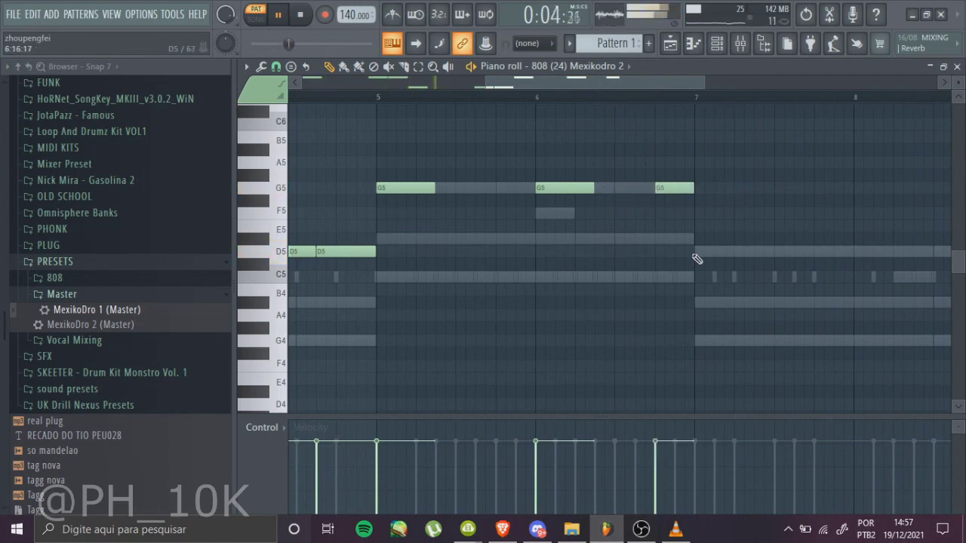
Complete the 808 line with D5 notes at bar 7 step 1 and bar 8 steps 5 and 11, and play it.
mouse_move(763, 257)
left_mouse_down()
mouse_move(780, 256)
mouse_move(748, 254)
left_mouse_up()
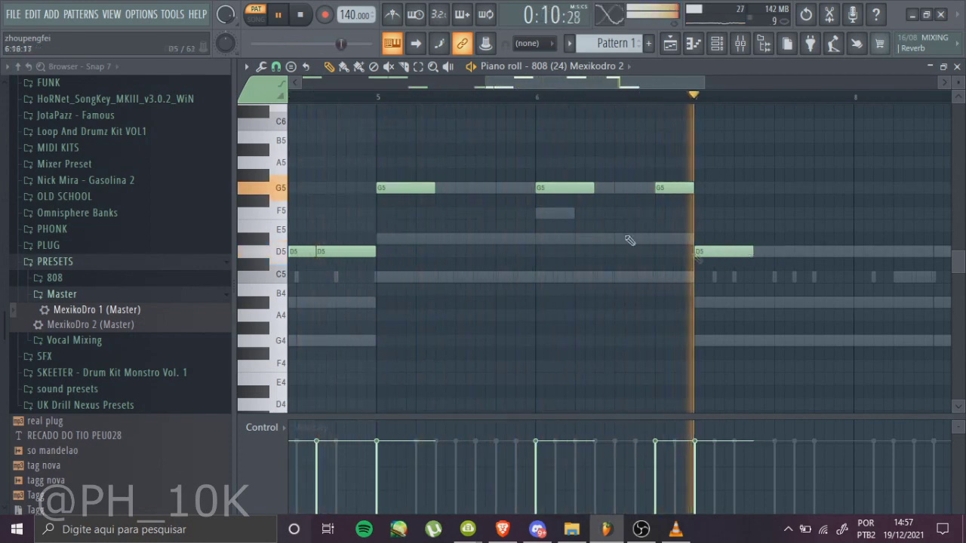
key("space")
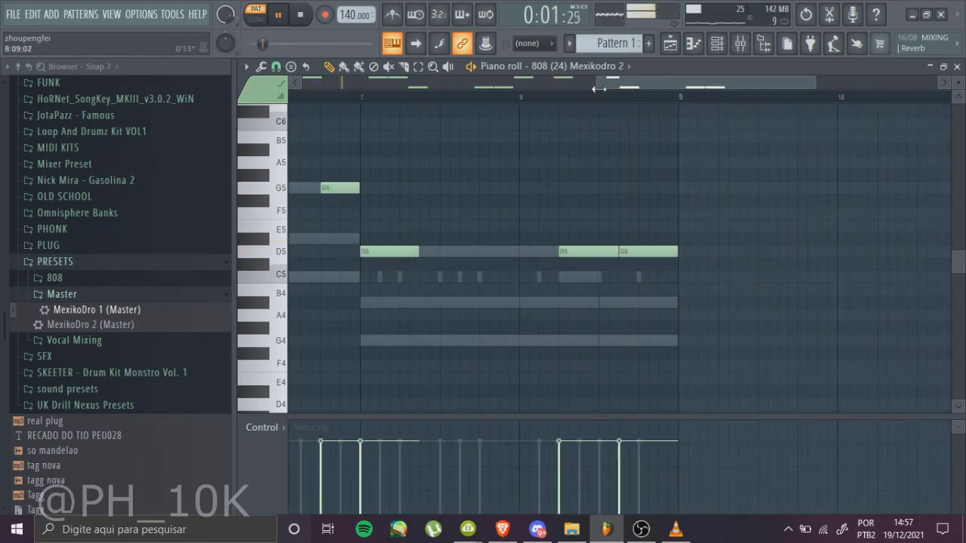
left_click_drag(599, 89, 306, 86)
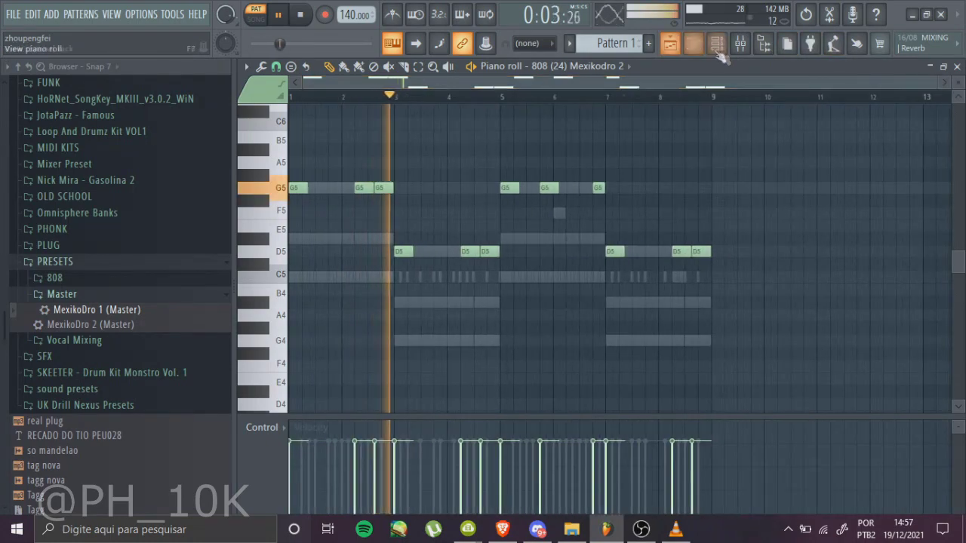
Show the channel rack and open the Crashes folder of the YNGKANE! - PLUGGZ V.2 kit.
left_click(714, 44)
left_click(77, 276)
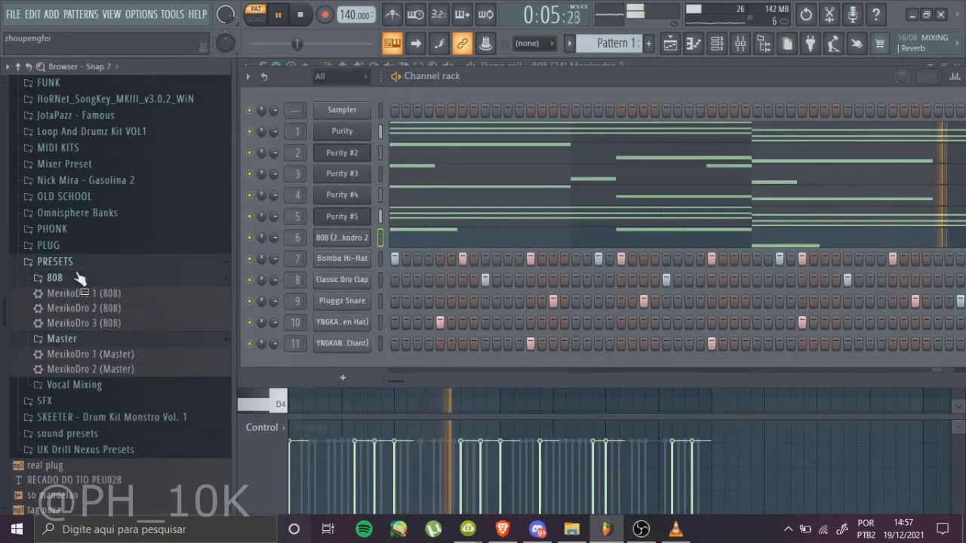
left_click(64, 264)
left_click(56, 246)
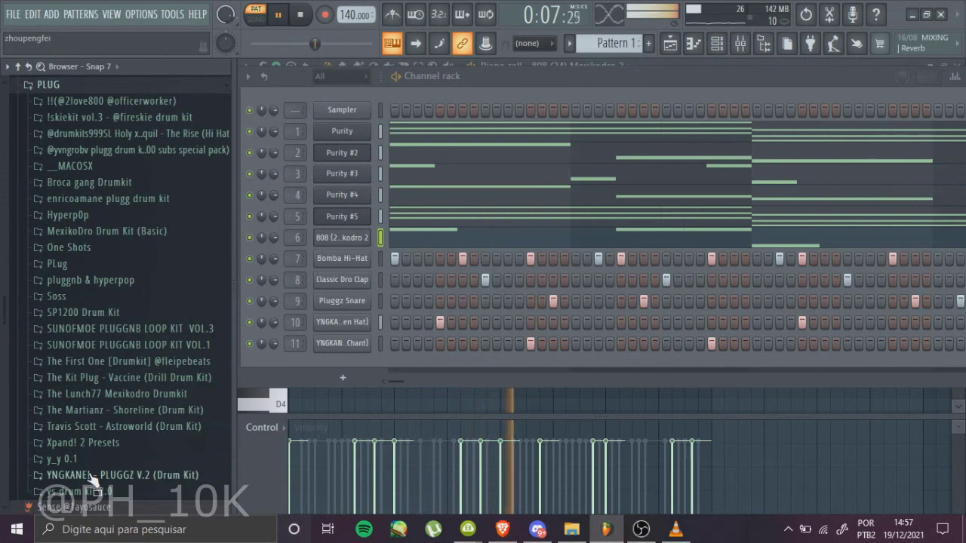
left_click(45, 476)
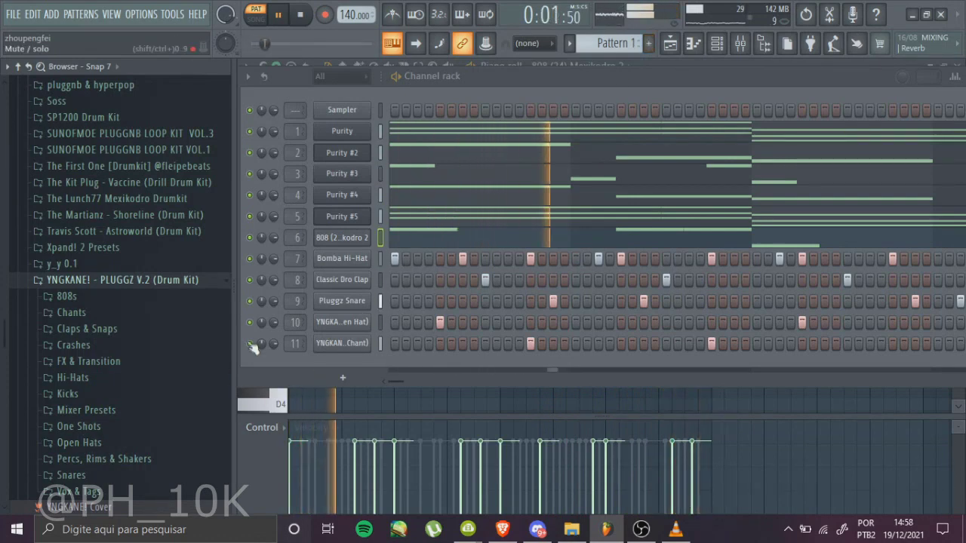
left_click(111, 345)
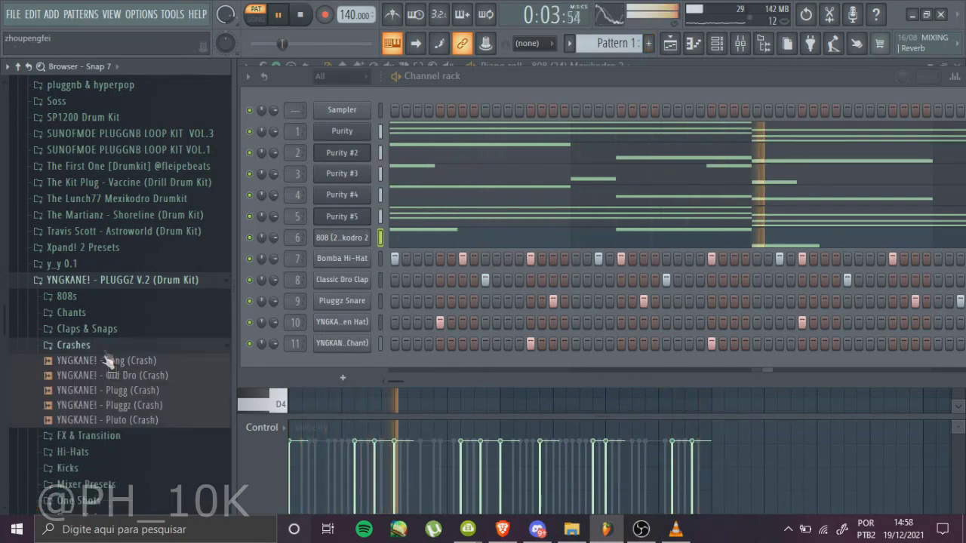
Preview the crashes, add YNGKANE! - Old Dro (Crash) as a new channel, and place a hit on step 1 of bar 5.
left_click(108, 374)
left_click(136, 362)
left_click(126, 376)
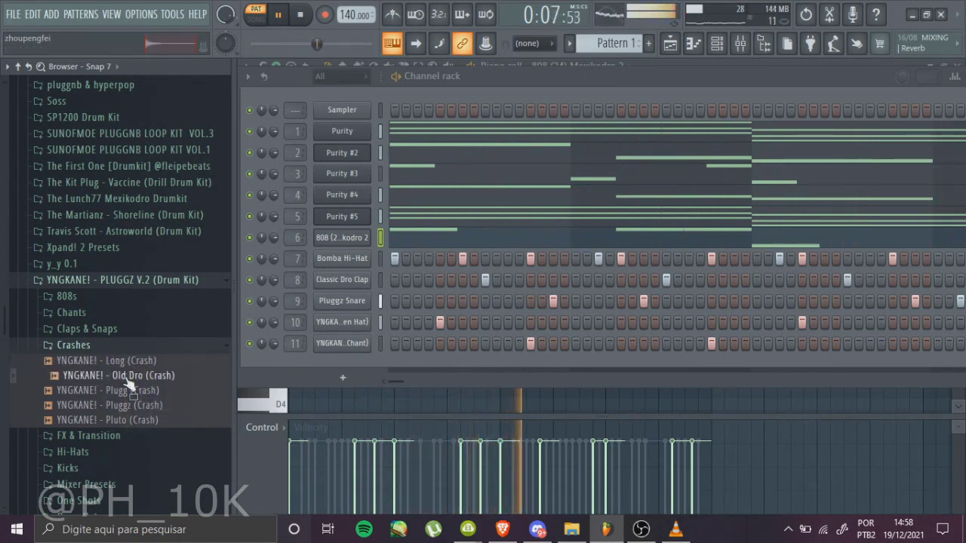
left_click_drag(350, 393, 333, 362)
left_click(345, 366)
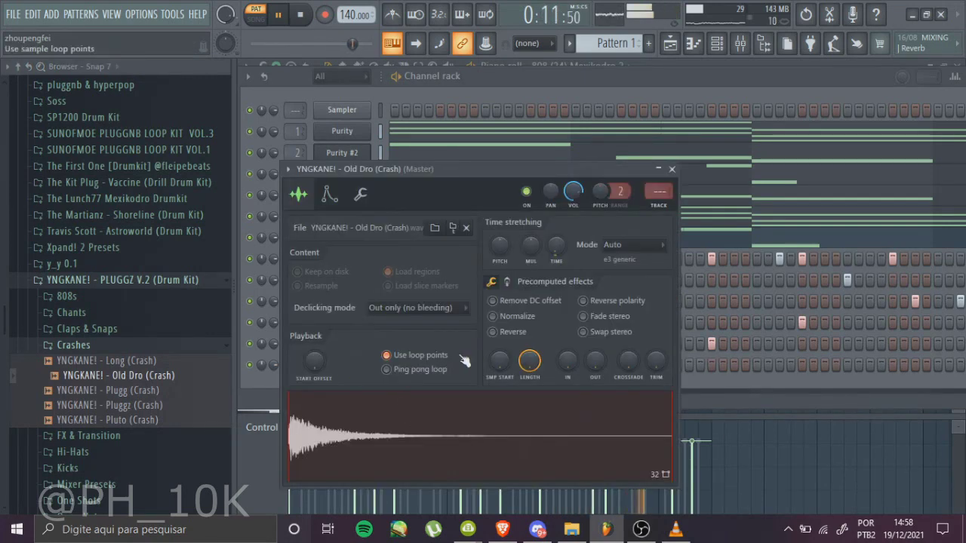
left_click(672, 169)
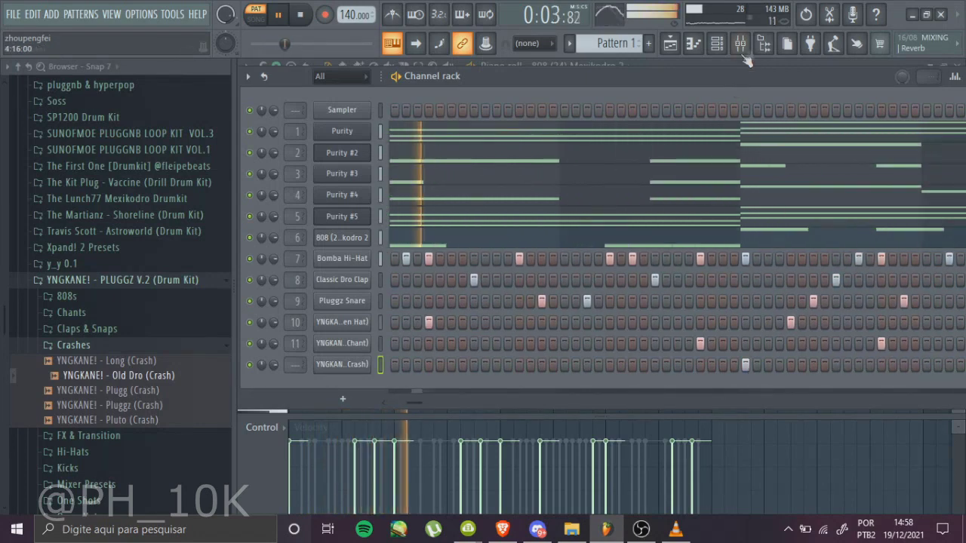
In the mixer, lower the levels of Purity #4, Purity #3 and Purity #2, with Purity #2 at about 39%.
left_click(740, 43)
left_click(332, 179)
left_click(325, 176)
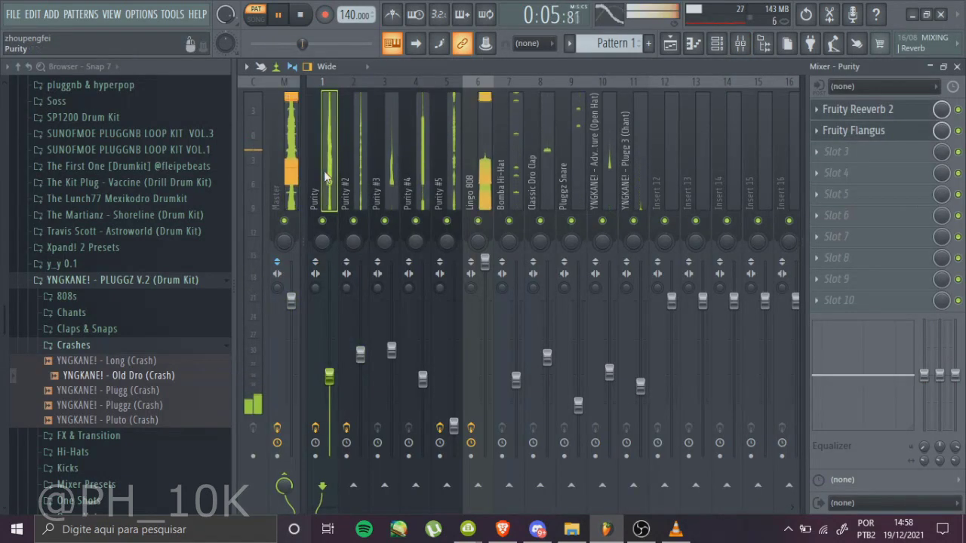
left_click(423, 298)
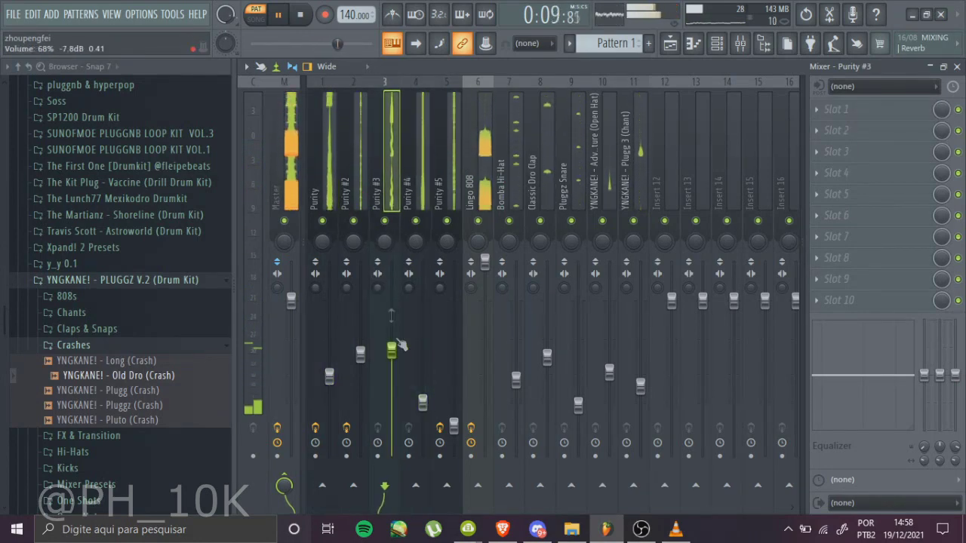
left_click_drag(360, 353, 390, 359)
left_click_drag(360, 403, 360, 396)
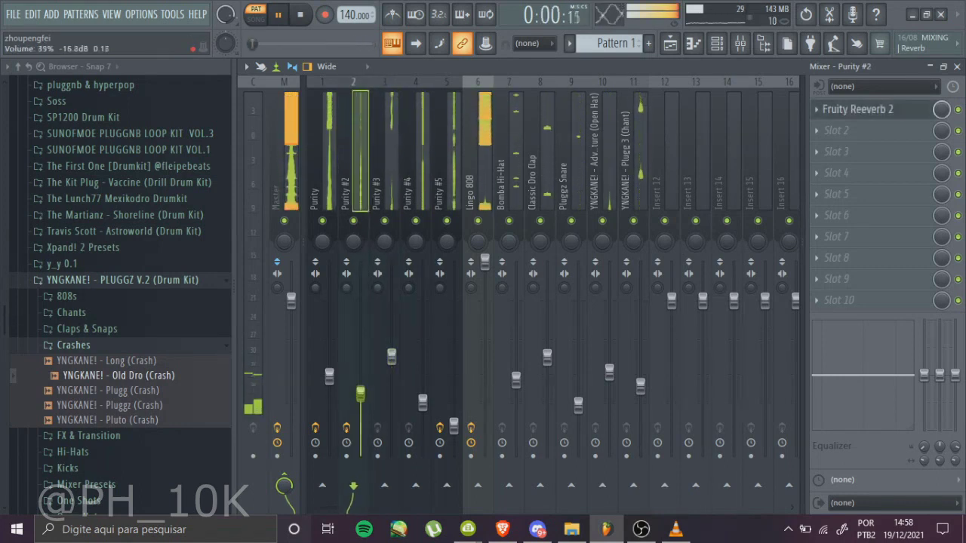
Slightly lower the Purity #4 and Purity #5 mixer levels and bring Purity down to about 30%.
left_click(422, 400)
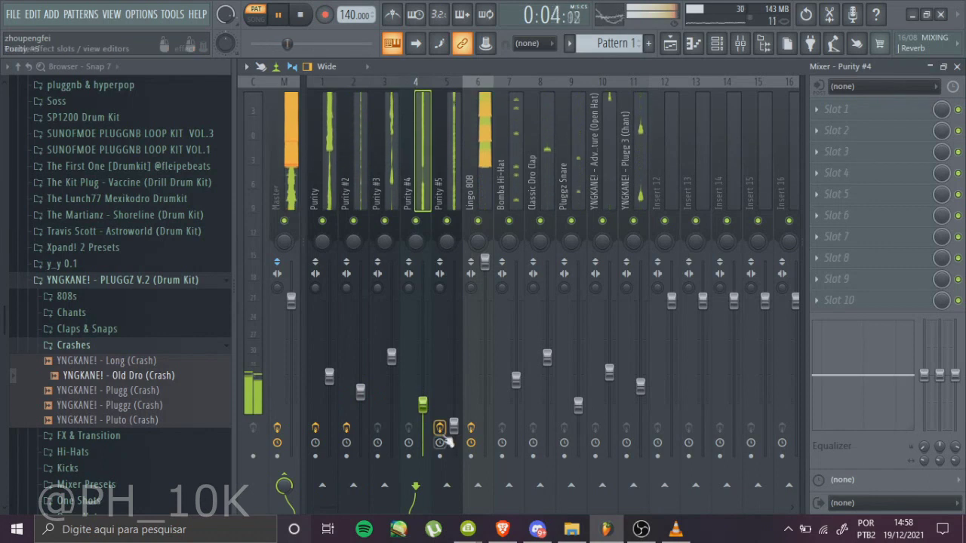
left_click_drag(453, 425, 453, 431)
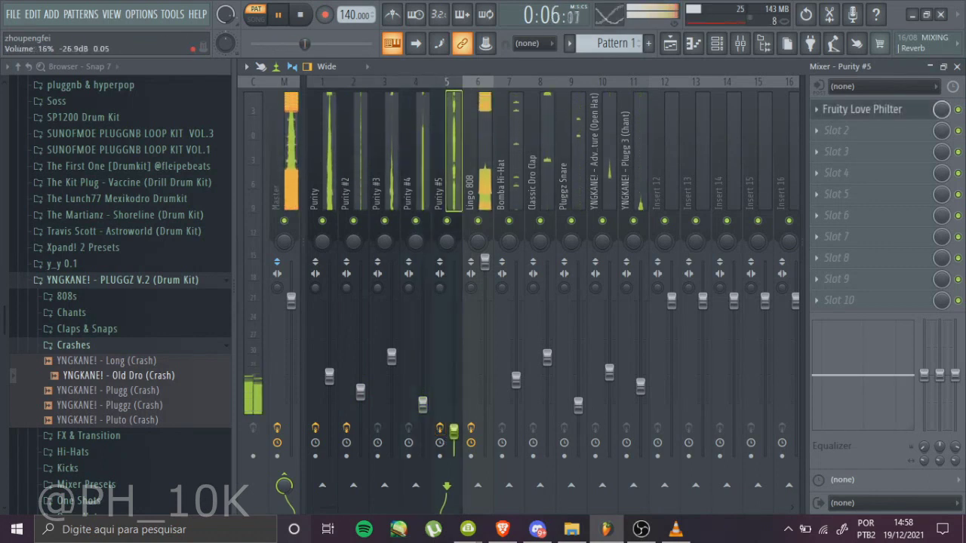
left_click(316, 210)
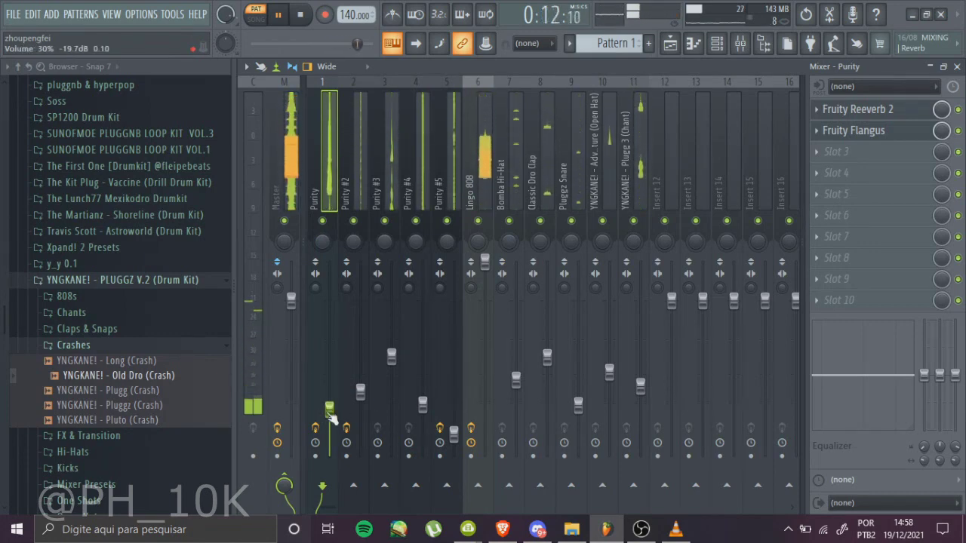
Lower the mixer levels of Bomba Hi-Hat, Classic Dro Clap, Pluggz Snare and the Adventure open hat.
left_click(485, 176)
left_click(520, 162)
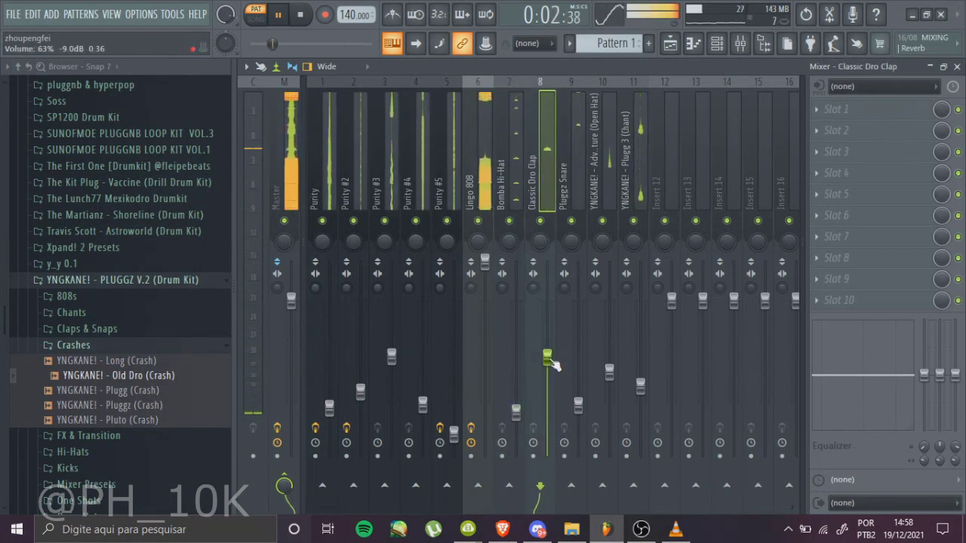
left_click(581, 166)
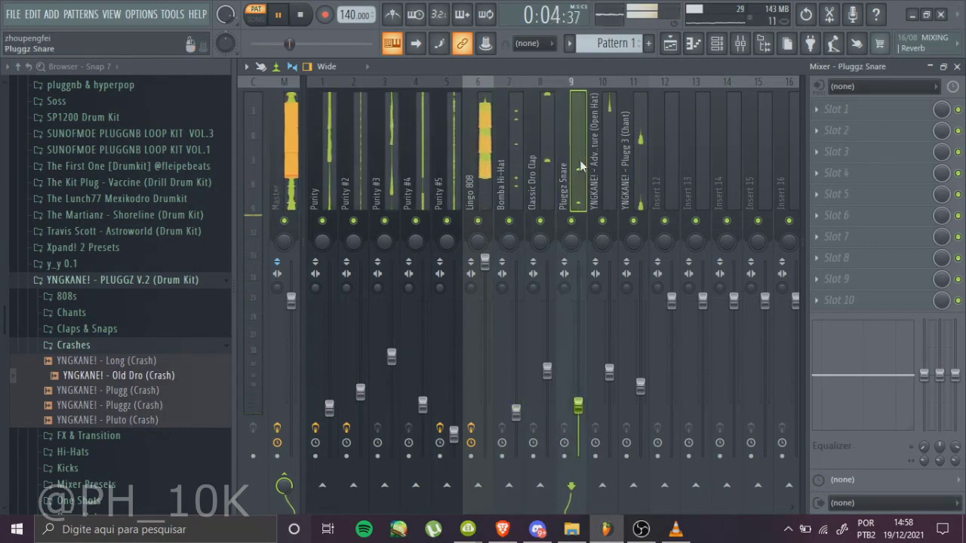
left_click(607, 206)
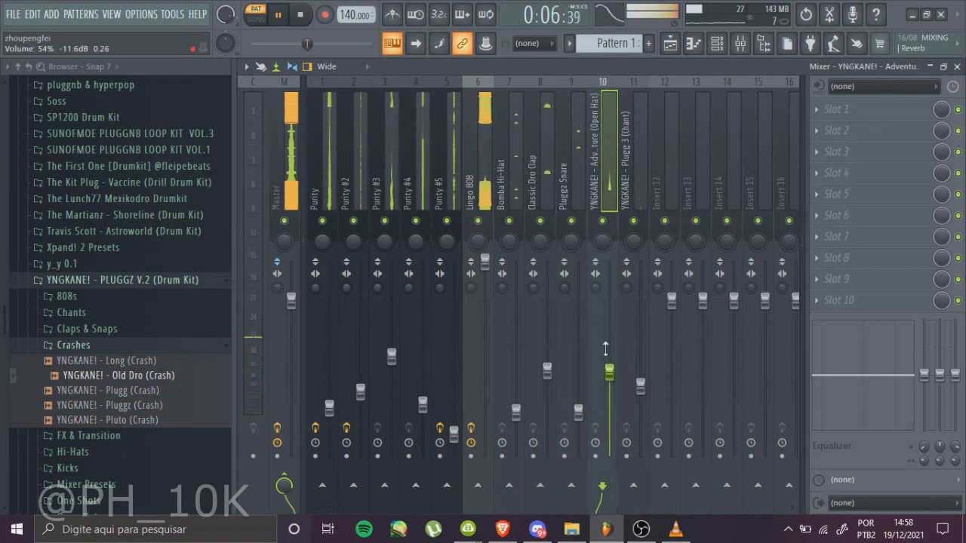
Route the Old Dro crash channel to mixer insert 12 and lower its level.
left_click(715, 45)
left_click(348, 366)
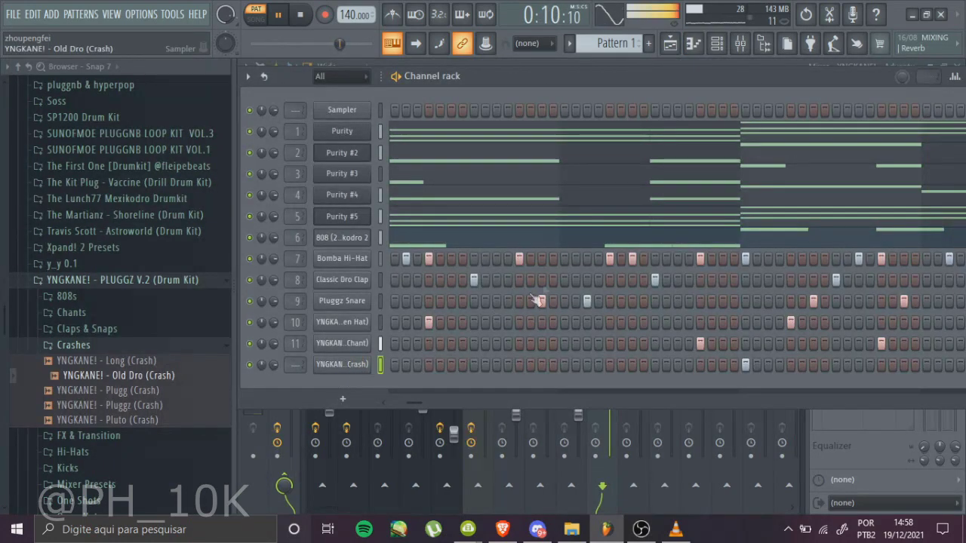
double_click(666, 212)
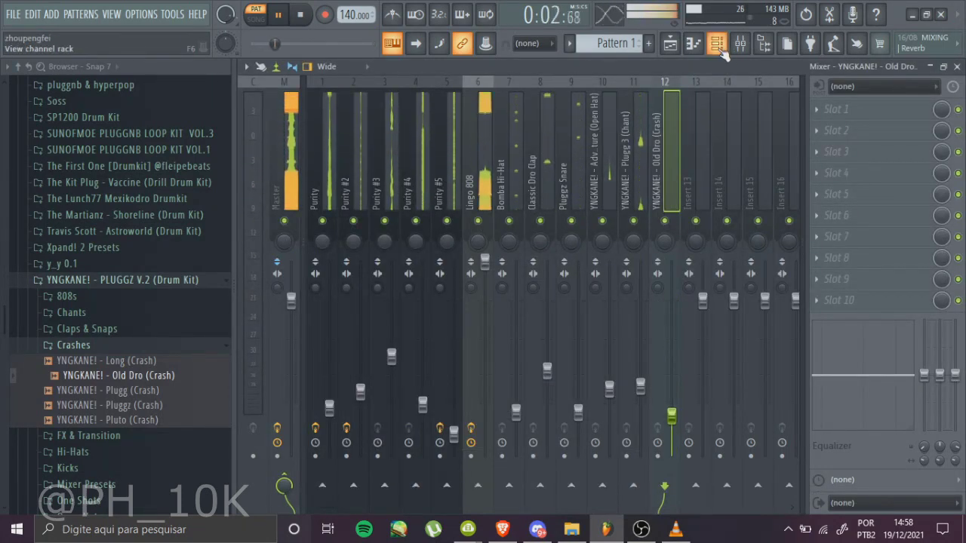
Delete the empty Sampler channel from the channel rack and show the mixer.
left_click(673, 45)
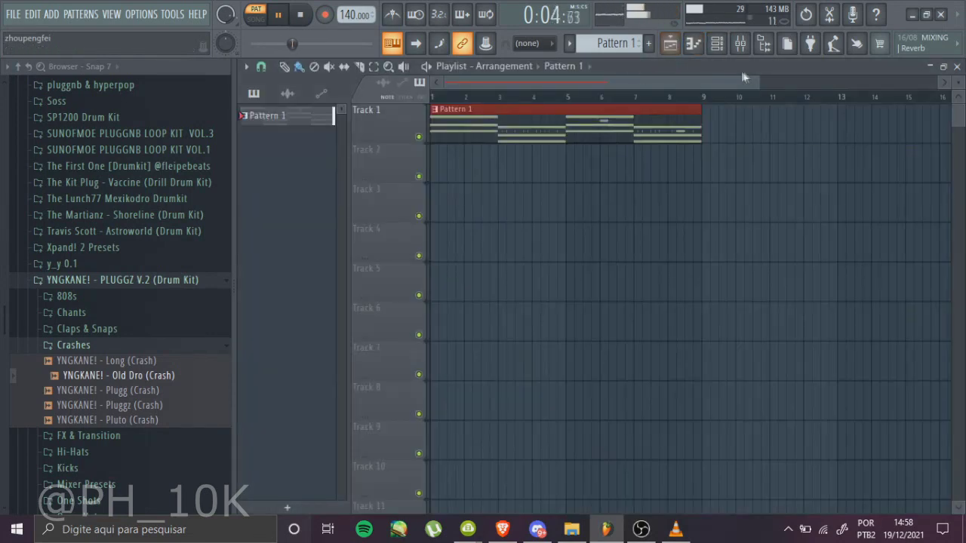
left_click_drag(756, 81, 835, 81)
left_click(723, 47)
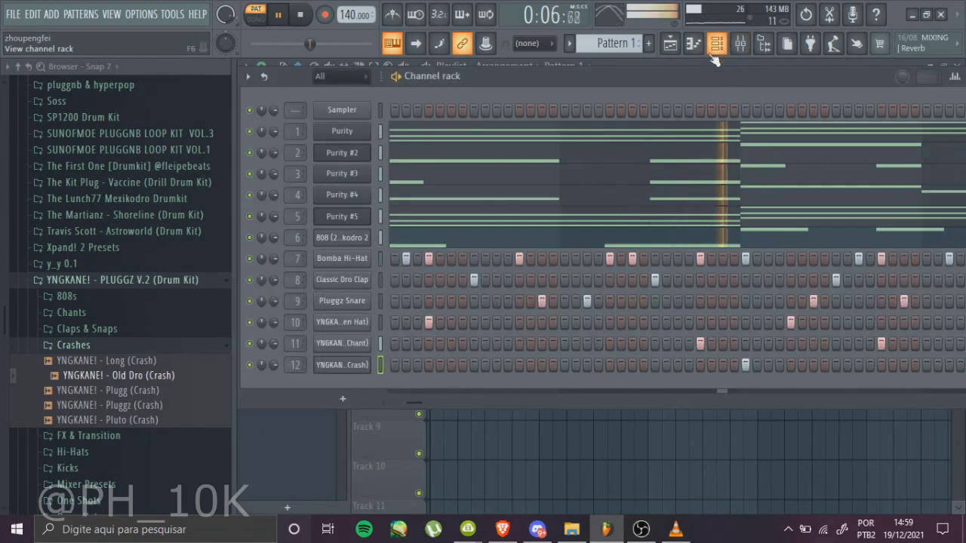
right_click(351, 115)
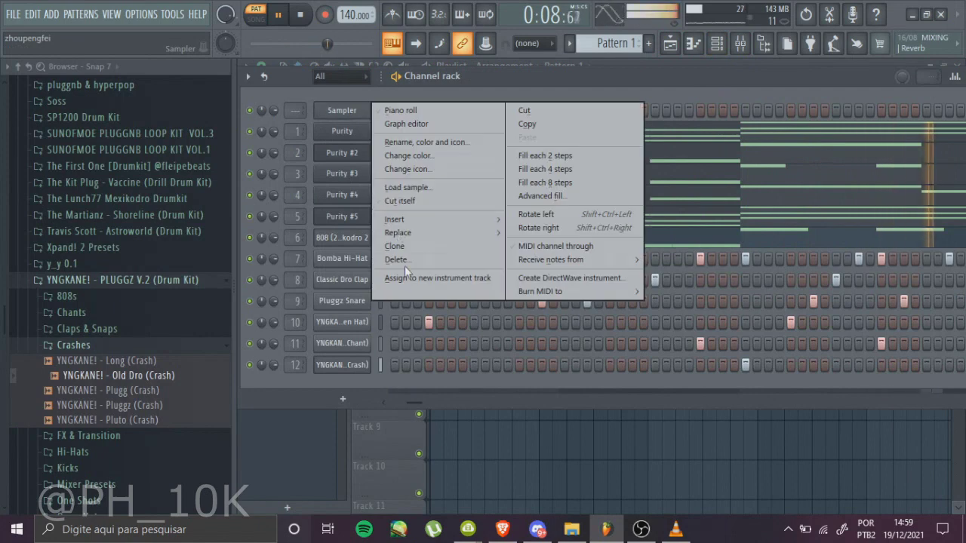
left_click(400, 259)
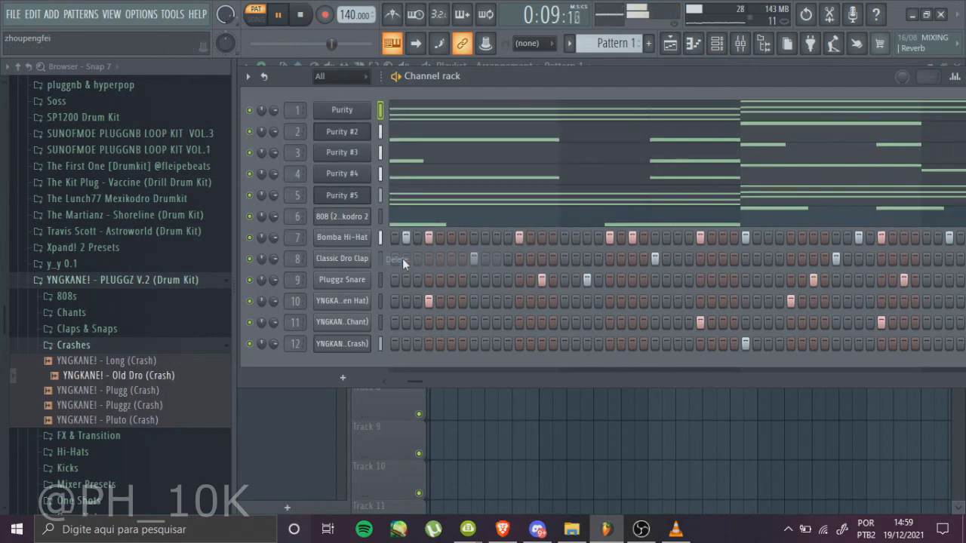
left_click(721, 45)
left_click(740, 45)
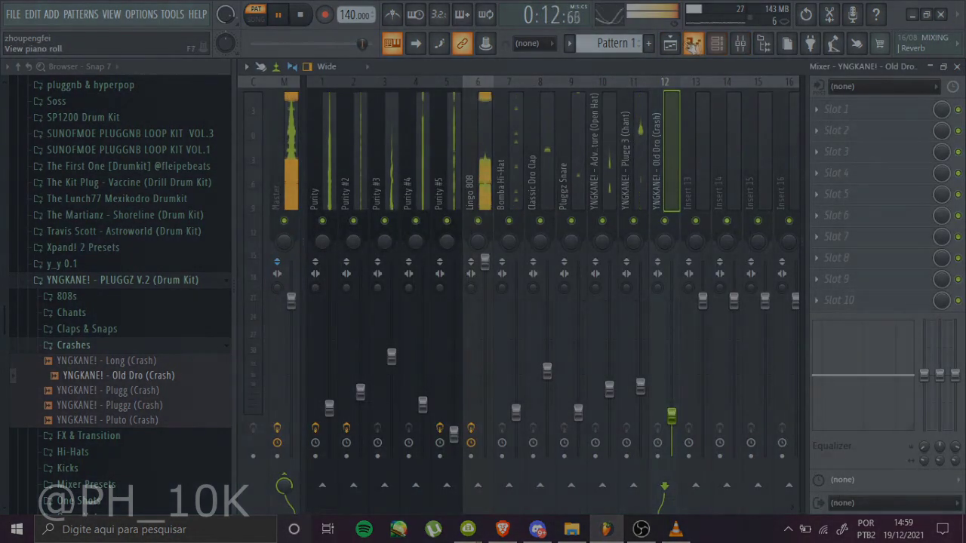
left_click(740, 45)
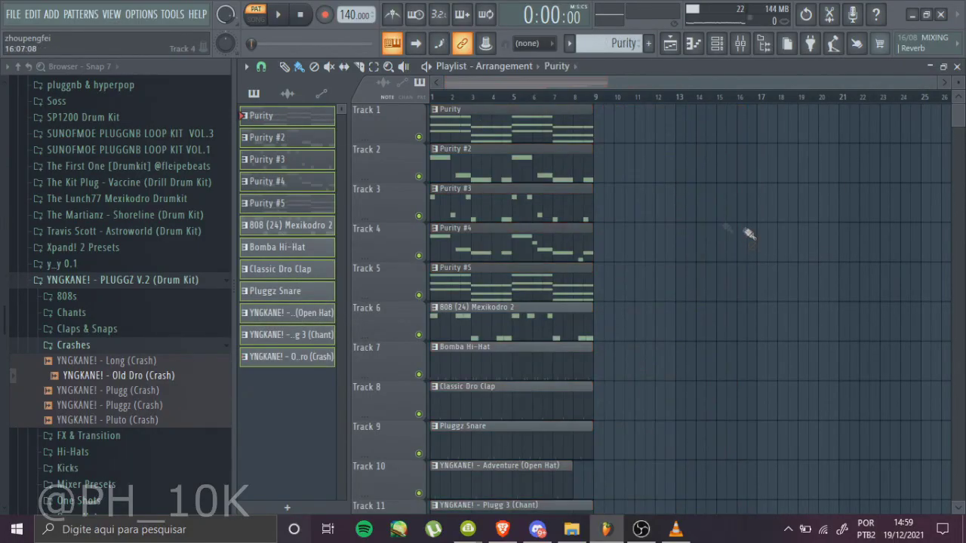
Play the arrangement in song mode with only playlist tracks 1, 2, 4 and 5 enabled.
left_click_drag(757, 79, 566, 80)
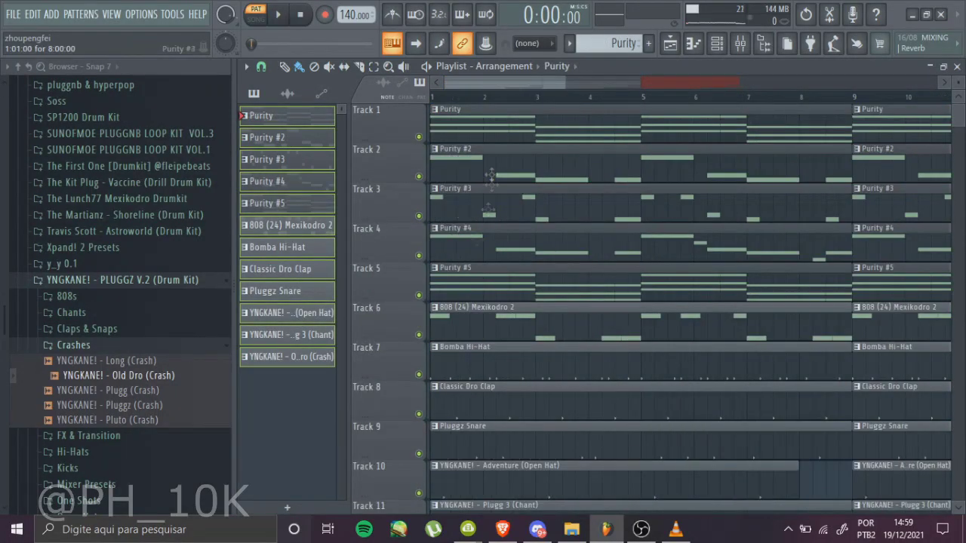
right_click(419, 177)
key("space")
key("l")
left_click(419, 138)
left_click(420, 295)
left_click(419, 256)
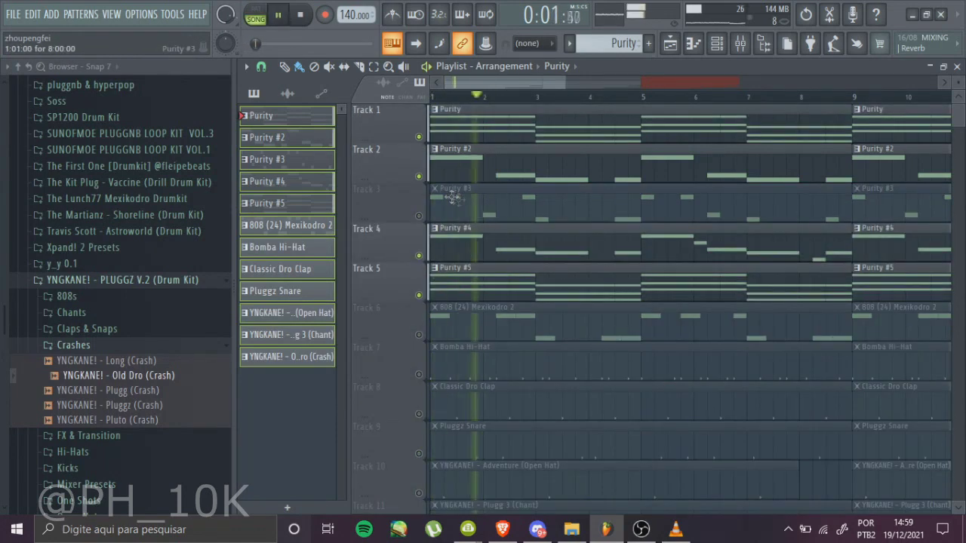
Slice the 808, drum, chant and crash clips of the first block at bar 3 and delete their first two bars.
left_click_drag(566, 82, 784, 101)
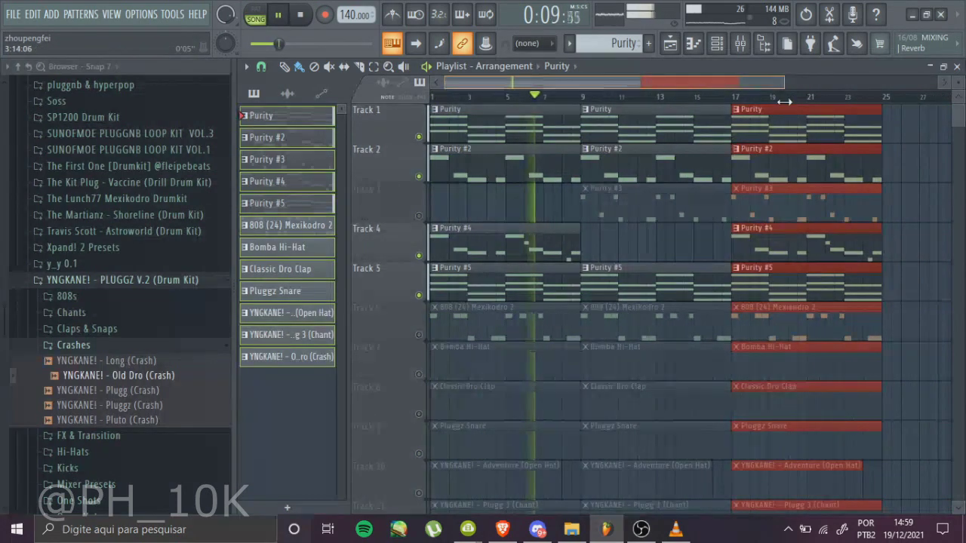
left_click_drag(436, 306, 471, 521)
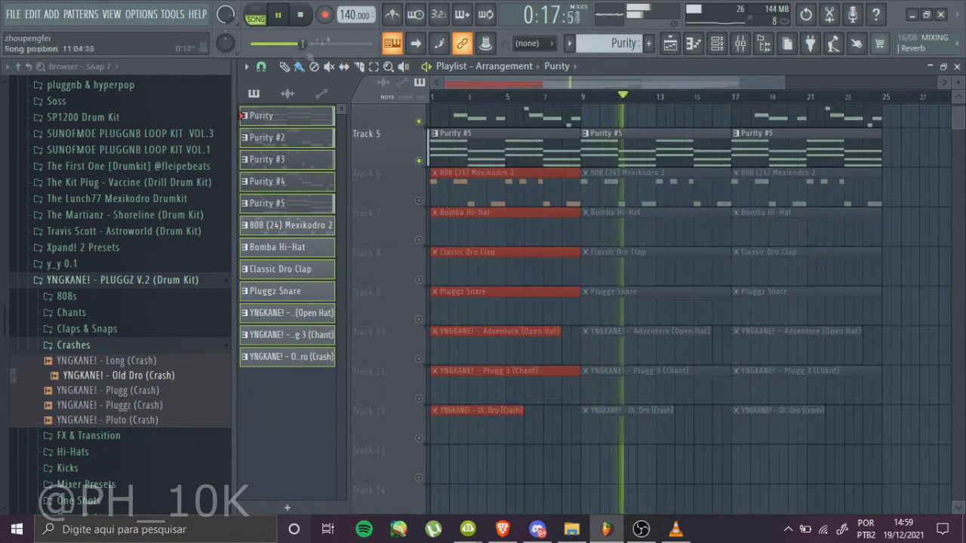
left_click(359, 67)
left_click_drag(468, 162, 469, 441)
key("Delete")
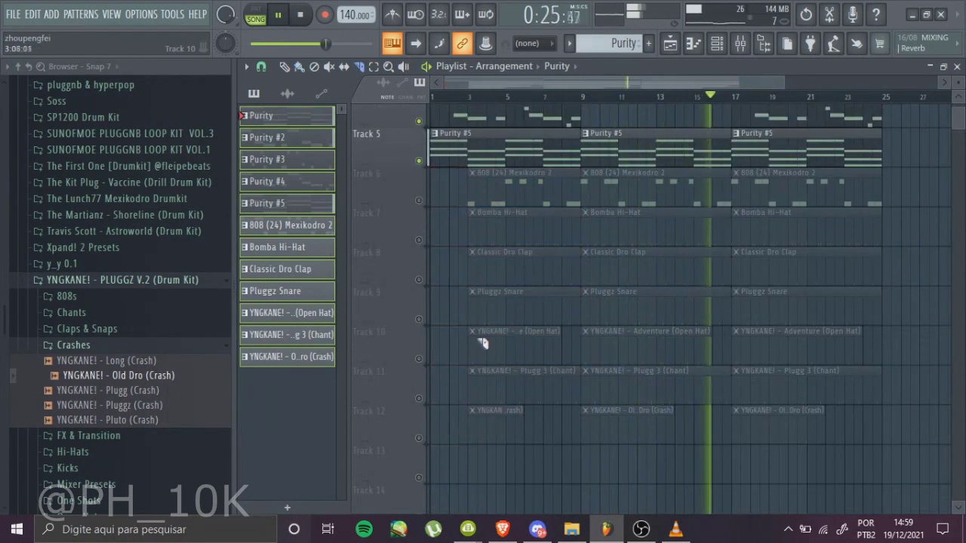
Trim the start of the first Purity #2 clip so it begins at bar 2, and play the song.
scroll(480, 339, "up", 4)
left_click(299, 67)
left_click_drag(432, 178, 448, 181)
key("space")
key("space")
Stop playback and enable all playlist tracks again.
right_click(528, 215)
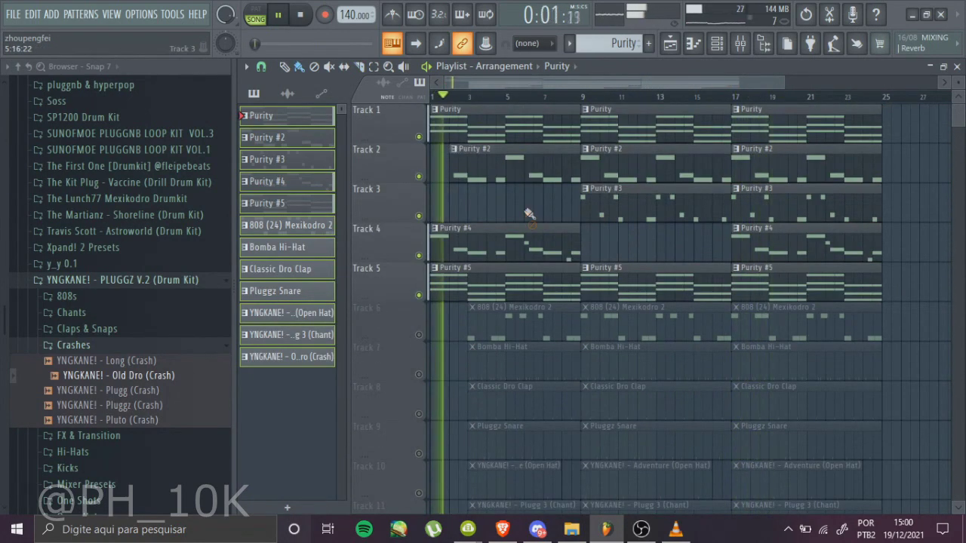
key("space")
right_click(420, 334)
right_click(419, 334)
left_click_drag(784, 83, 673, 83)
Open the kit's Vox & Tags folder and place YNGKANE! - Plugg 1 (Vox) on track 3 at bar 3.
left_click(87, 346)
left_click(87, 346)
left_click(87, 345)
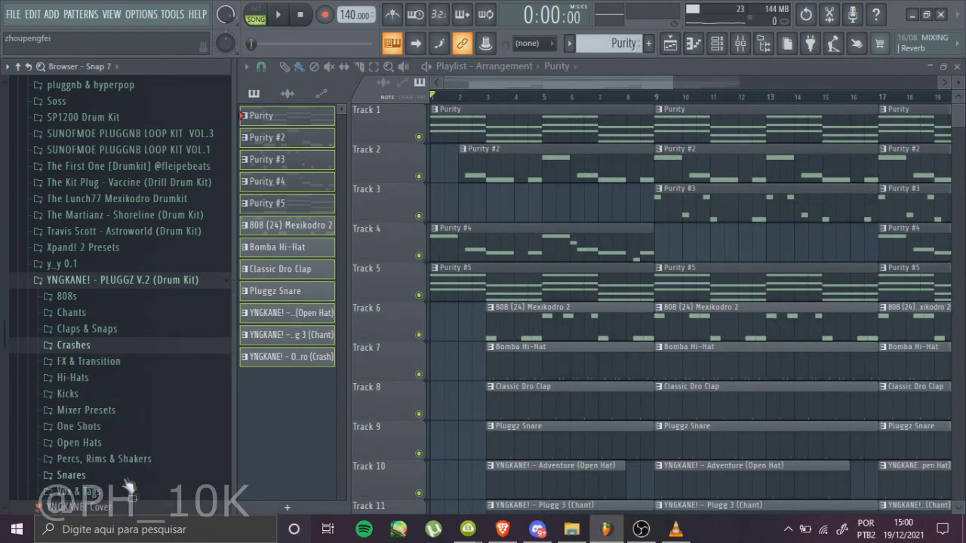
left_click(134, 491)
left_click_drag(125, 344, 494, 213)
Route the Plugg 1 (Vox) clip to mixer insert 13 and set its volume to about 29%.
double_click(498, 193)
key("ctrl+l")
key("F9")
left_click_drag(702, 307, 702, 413)
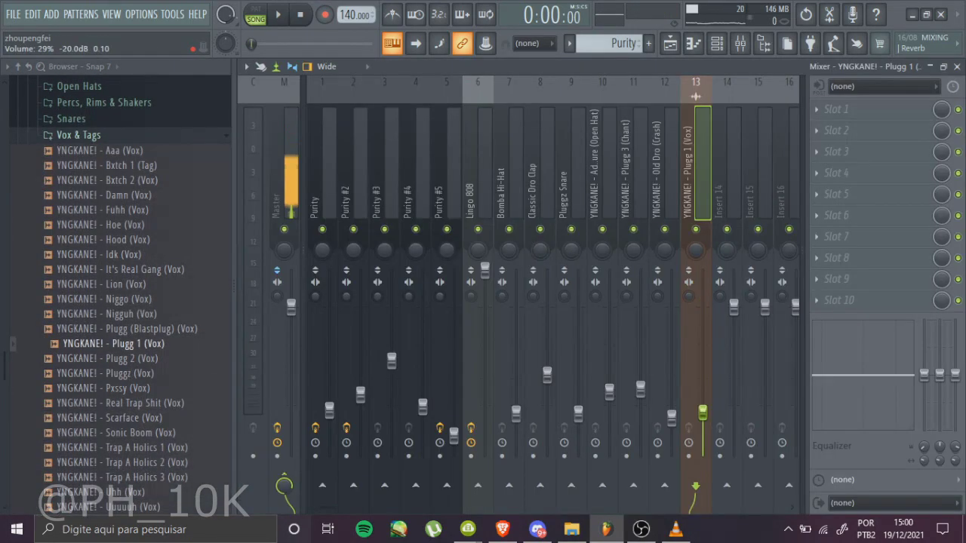
Apply a mixer preset from the browser to the Plugg 1 (Vox) mixer track.
left_click(671, 48)
left_click(90, 135)
left_click_drag(4, 385, 4, 366)
left_click(86, 316)
left_click(75, 412)
key("F9")
left_click_drag(85, 429, 703, 178)
Open the sample settings of the Plugg 1 (Vox) clip and check its mixer track and playlist clip.
left_click(670, 44)
double_click(521, 191)
left_click(530, 427)
left_click(739, 44)
left_click(670, 43)
double_click(573, 194)
left_click(557, 441)
left_click(689, 188)
Place White Noise transition from the Broca gang Drumkit's TRANSITIONS folder on track 6 at bar 1.
left_click(86, 315)
scroll(101, 202, "up", 10)
left_click(86, 257)
left_click(121, 385)
left_click_drag(108, 491, 438, 338)
Route the White Noise transition clip to mixer insert 14 and lower its level.
double_click(528, 309)
key("ctrl+l")
left_click(739, 43)
left_click_drag(732, 307, 732, 412)
left_click(670, 44)
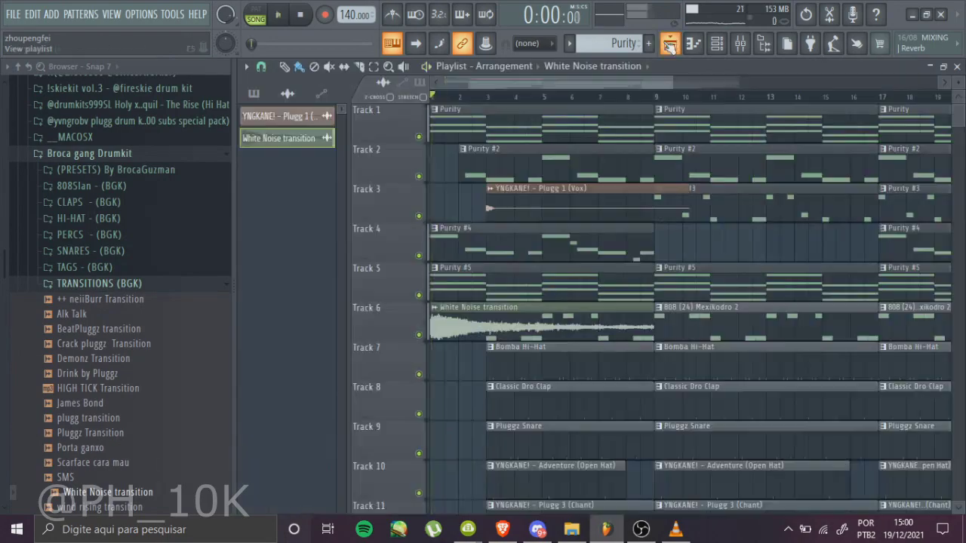
Place the ++ neiiBurr Transition sample on track 3 at bar 2.
left_click(119, 287)
left_click(106, 283)
left_click_drag(107, 300, 472, 218)
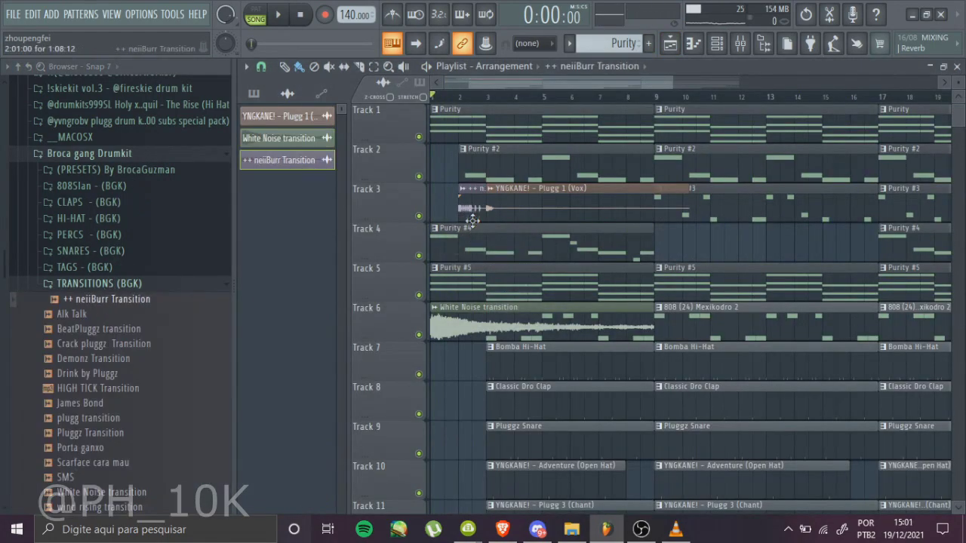
Route the neiiBurr transition clip to mixer insert 15 and lower its level.
double_click(473, 218)
left_click(713, 261)
left_click(740, 43)
left_click_drag(764, 308, 764, 406)
left_click(670, 44)
Show the unsorted channels and place the Old Dro crash sample as an audio clip on track 13 at bar 7.
left_click(717, 44)
left_click(343, 77)
left_click(350, 125)
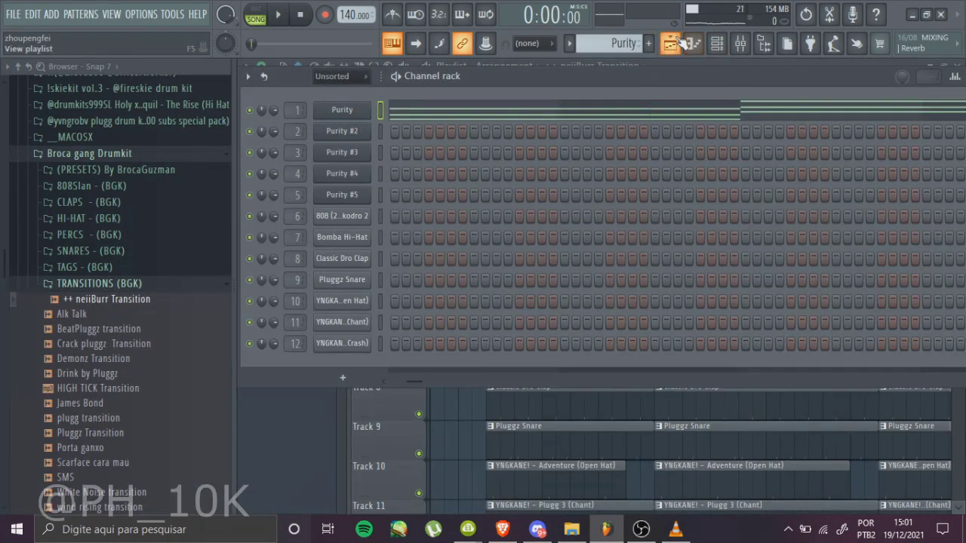
left_click(351, 346)
left_click_drag(481, 446, 611, 409)
Reverse the Old Dro crash audio clip on track 13.
double_click(611, 408)
left_click(449, 417)
left_click(745, 242)
Route the reversed crash clip to its own mixer track and lower its level.
double_click(628, 404)
left_click(731, 280)
left_click_drag(790, 307, 789, 425)
left_click(669, 43)
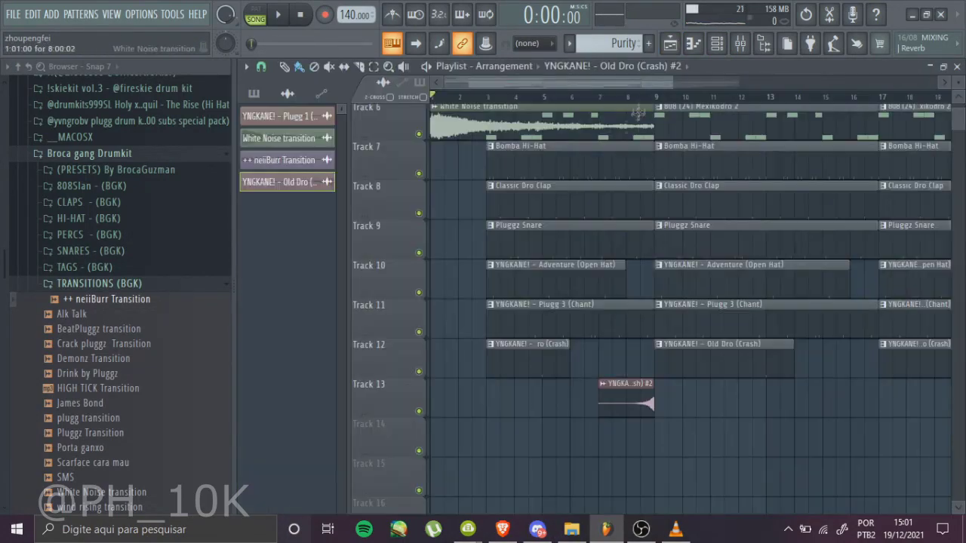
Solo track 13, play the song from around bar 8 to hear the reversed crash, and cancel the solo.
right_click(419, 411)
left_click(639, 96)
key("space")
key("space")
right_click(418, 411)
Open the TAGS - (BGK) folder, preview tags and place Bitch! Mexiko on track 14 at bar 9.
left_click(98, 283)
left_click(99, 268)
left_click(102, 285)
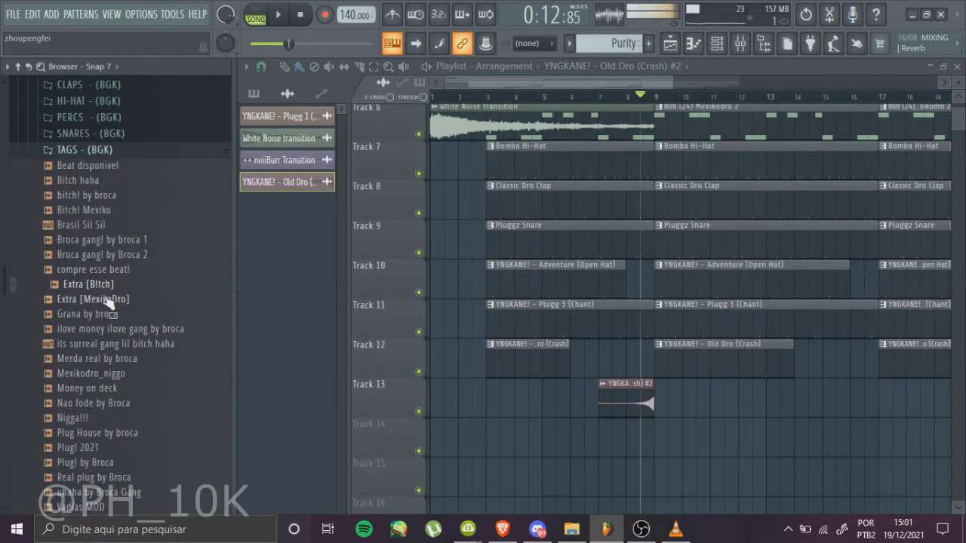
left_click_drag(103, 216, 660, 451)
Route the track 14 tag clip to its own mixer track and lower its level.
double_click(661, 448)
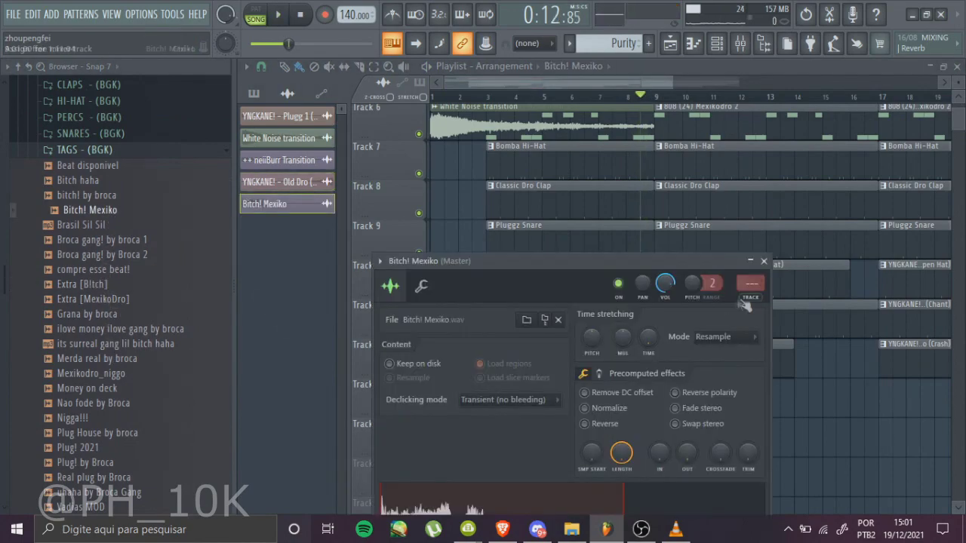
left_click(745, 299)
left_click_drag(790, 308, 790, 436)
left_click(670, 44)
Find YNGKANE! - Aaa (Vox) in the Vox & Tags folder and place it in the playlist at bar 17.
left_click_drag(959, 121, 959, 118)
left_click_drag(671, 82, 865, 82)
left_click_drag(959, 119, 959, 111)
left_click_drag(864, 82, 873, 83)
scroll(725, 327, "up", 3)
left_click_drag(522, 82, 445, 82)
left_click_drag(4, 280, 4, 354)
left_click(140, 284)
left_click(178, 365)
left_click_drag(125, 151, 791, 409)
Route the Aaa (Vox) clip to its own mixer track and load the Tagzz preset on it.
key("ctrl+l")
key("F9")
right_click(631, 151)
mouse_move(696, 156)
left_click_drag(807, 178, 782, 157)
Add Fruity Delay 3 to effect slot 3 of the Tagzz mixer track.
left_click(832, 160)
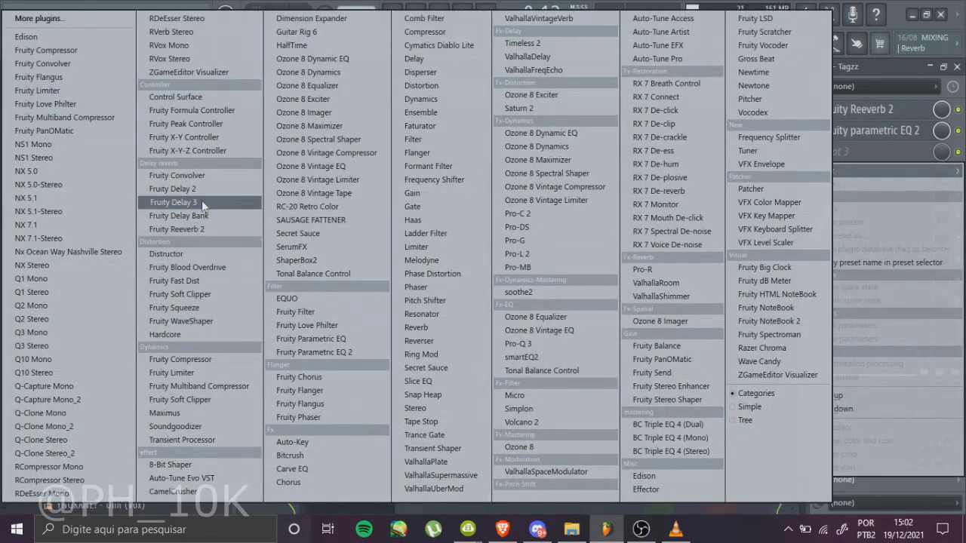
left_click(201, 200)
left_click(670, 43)
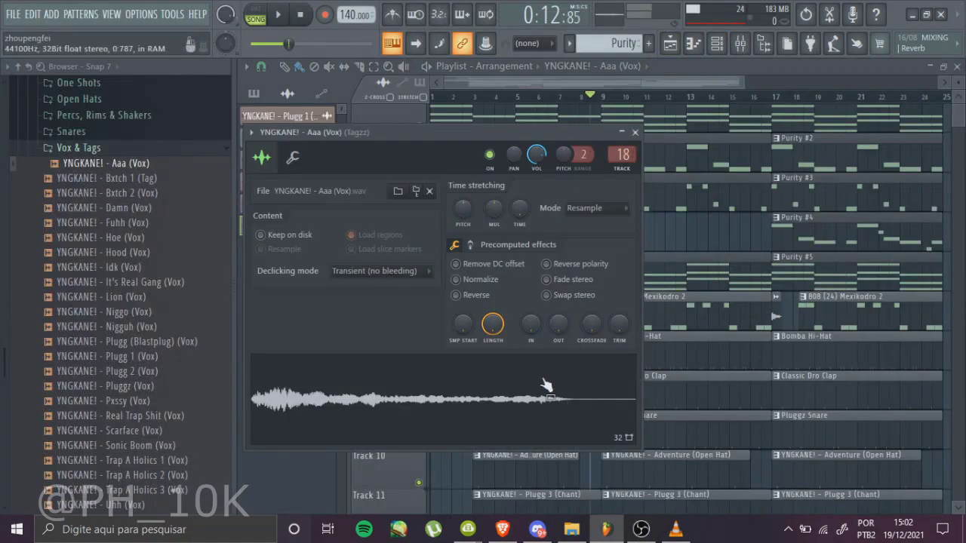
Lower the level of the Tagzz mixer track and return to the playlist.
left_click(740, 44)
left_click(769, 132)
left_click_drag(790, 386, 789, 406)
left_click(670, 44)
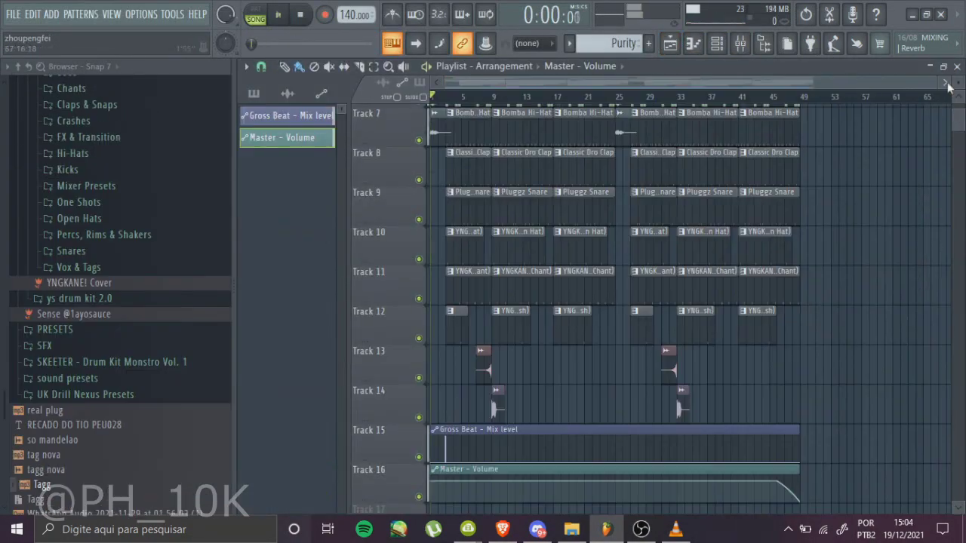
Show the whole arrangement from track 1 down and play the finished song.
left_click_drag(958, 128, 956, 81)
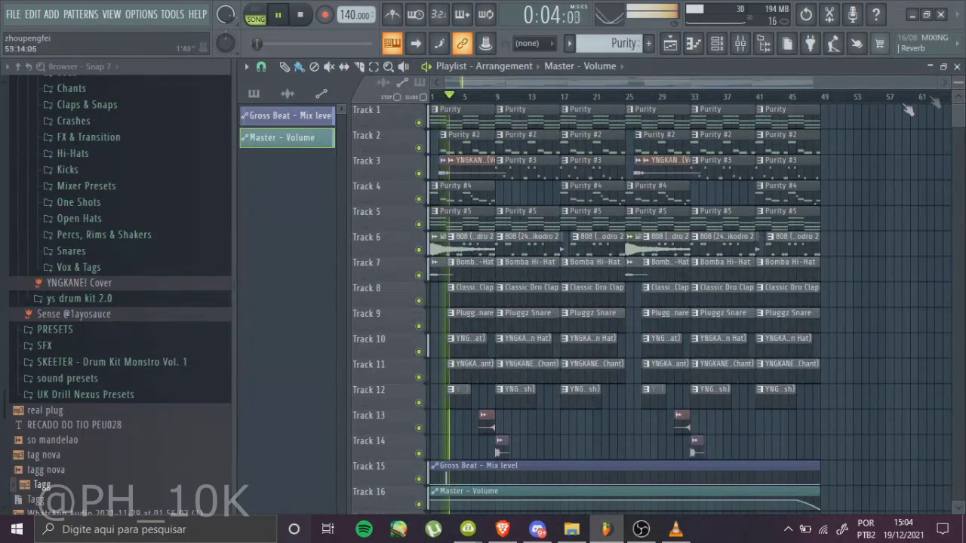